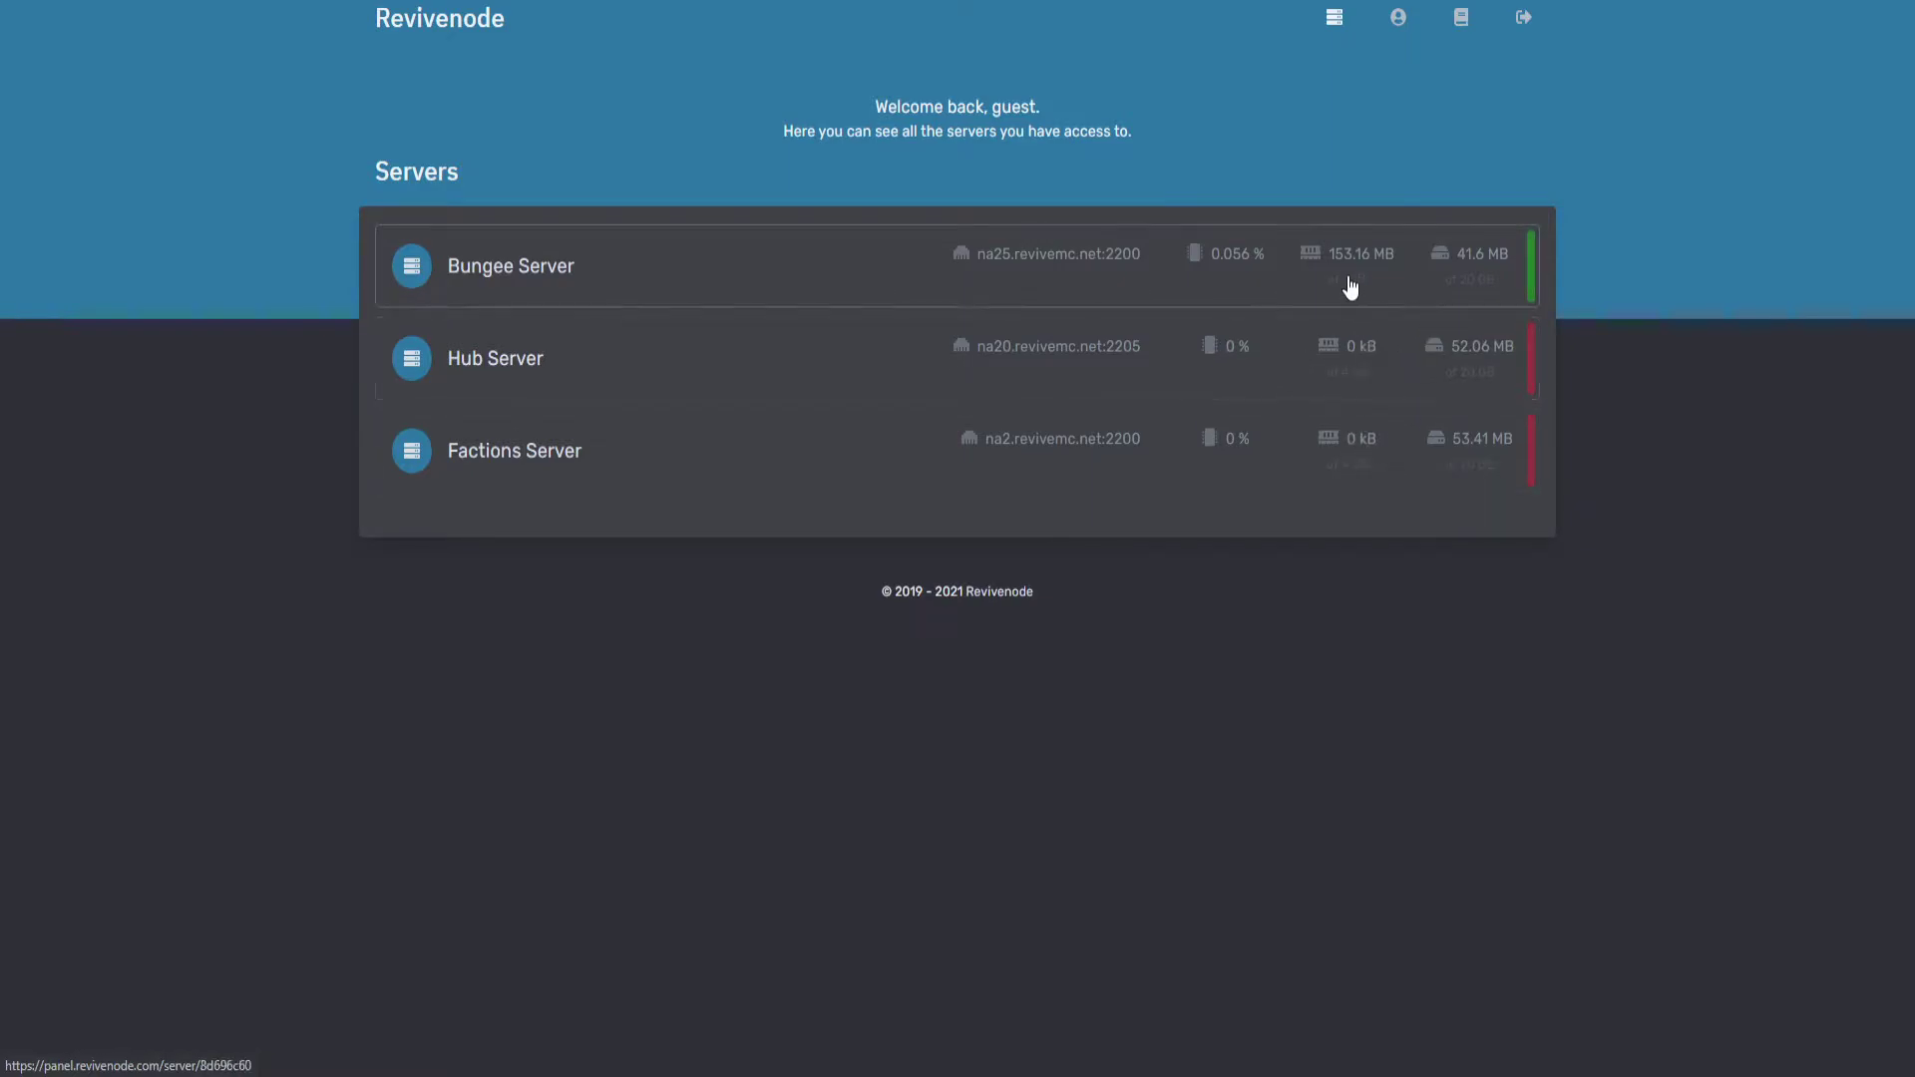
# - Install Bungeecord 1.17 on the Bungee Server, replacing its current version, then stop the proxy
pyautogui.click(575, 278)
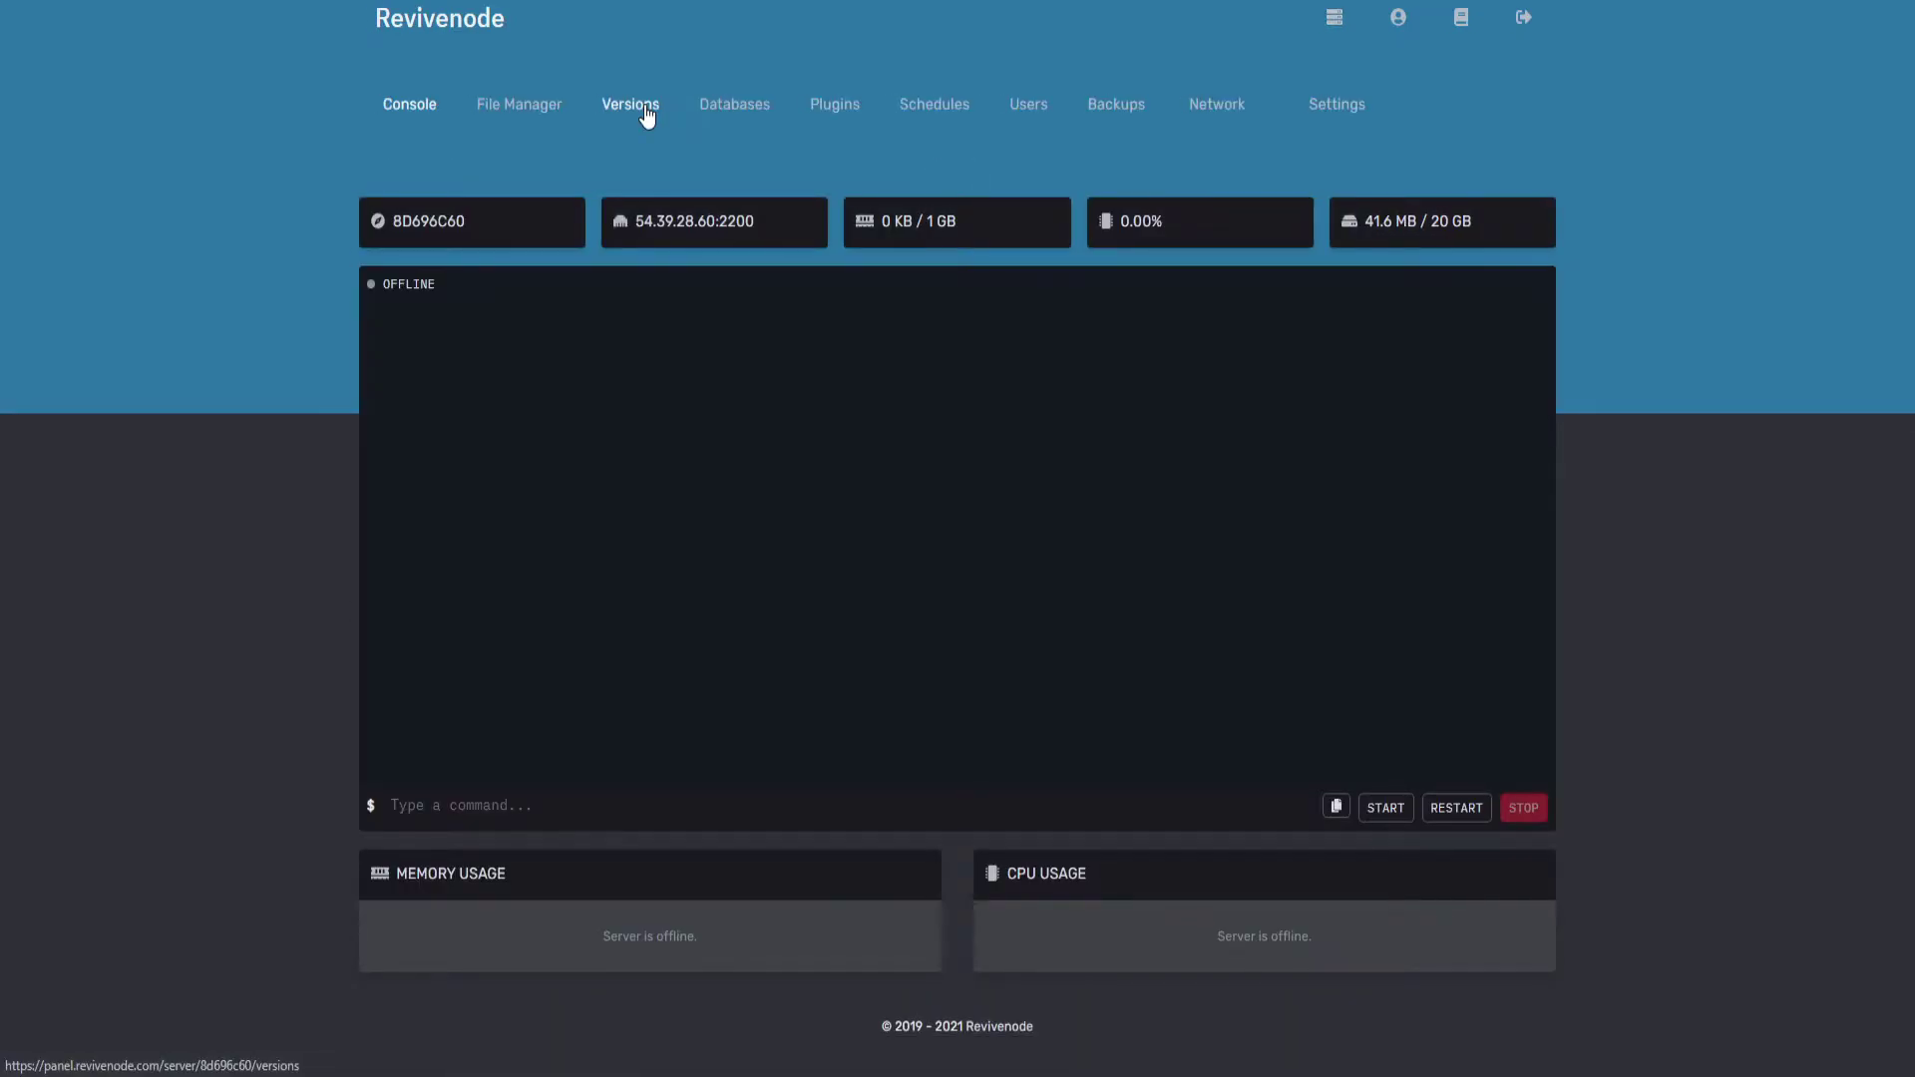
pyautogui.click(646, 117)
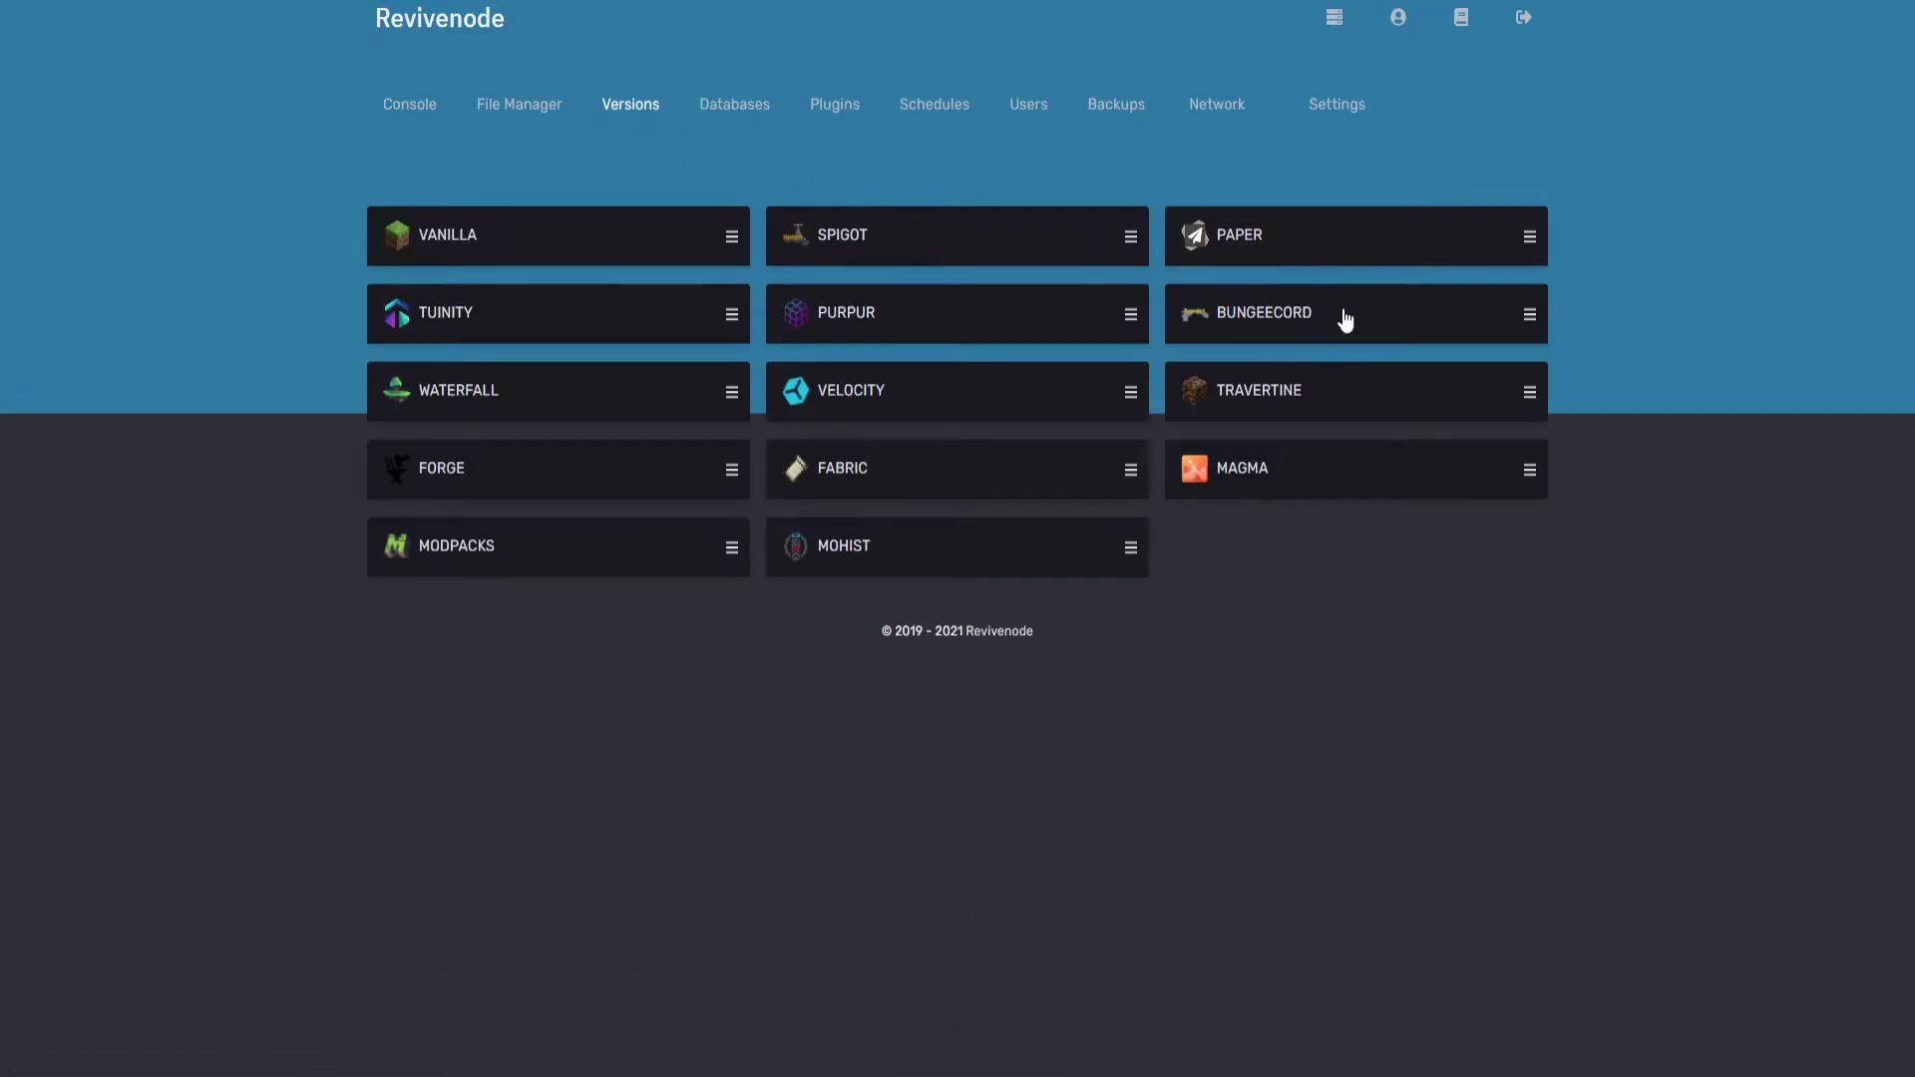
pyautogui.click(1345, 319)
pyautogui.scroll(-2, 1366, 590)
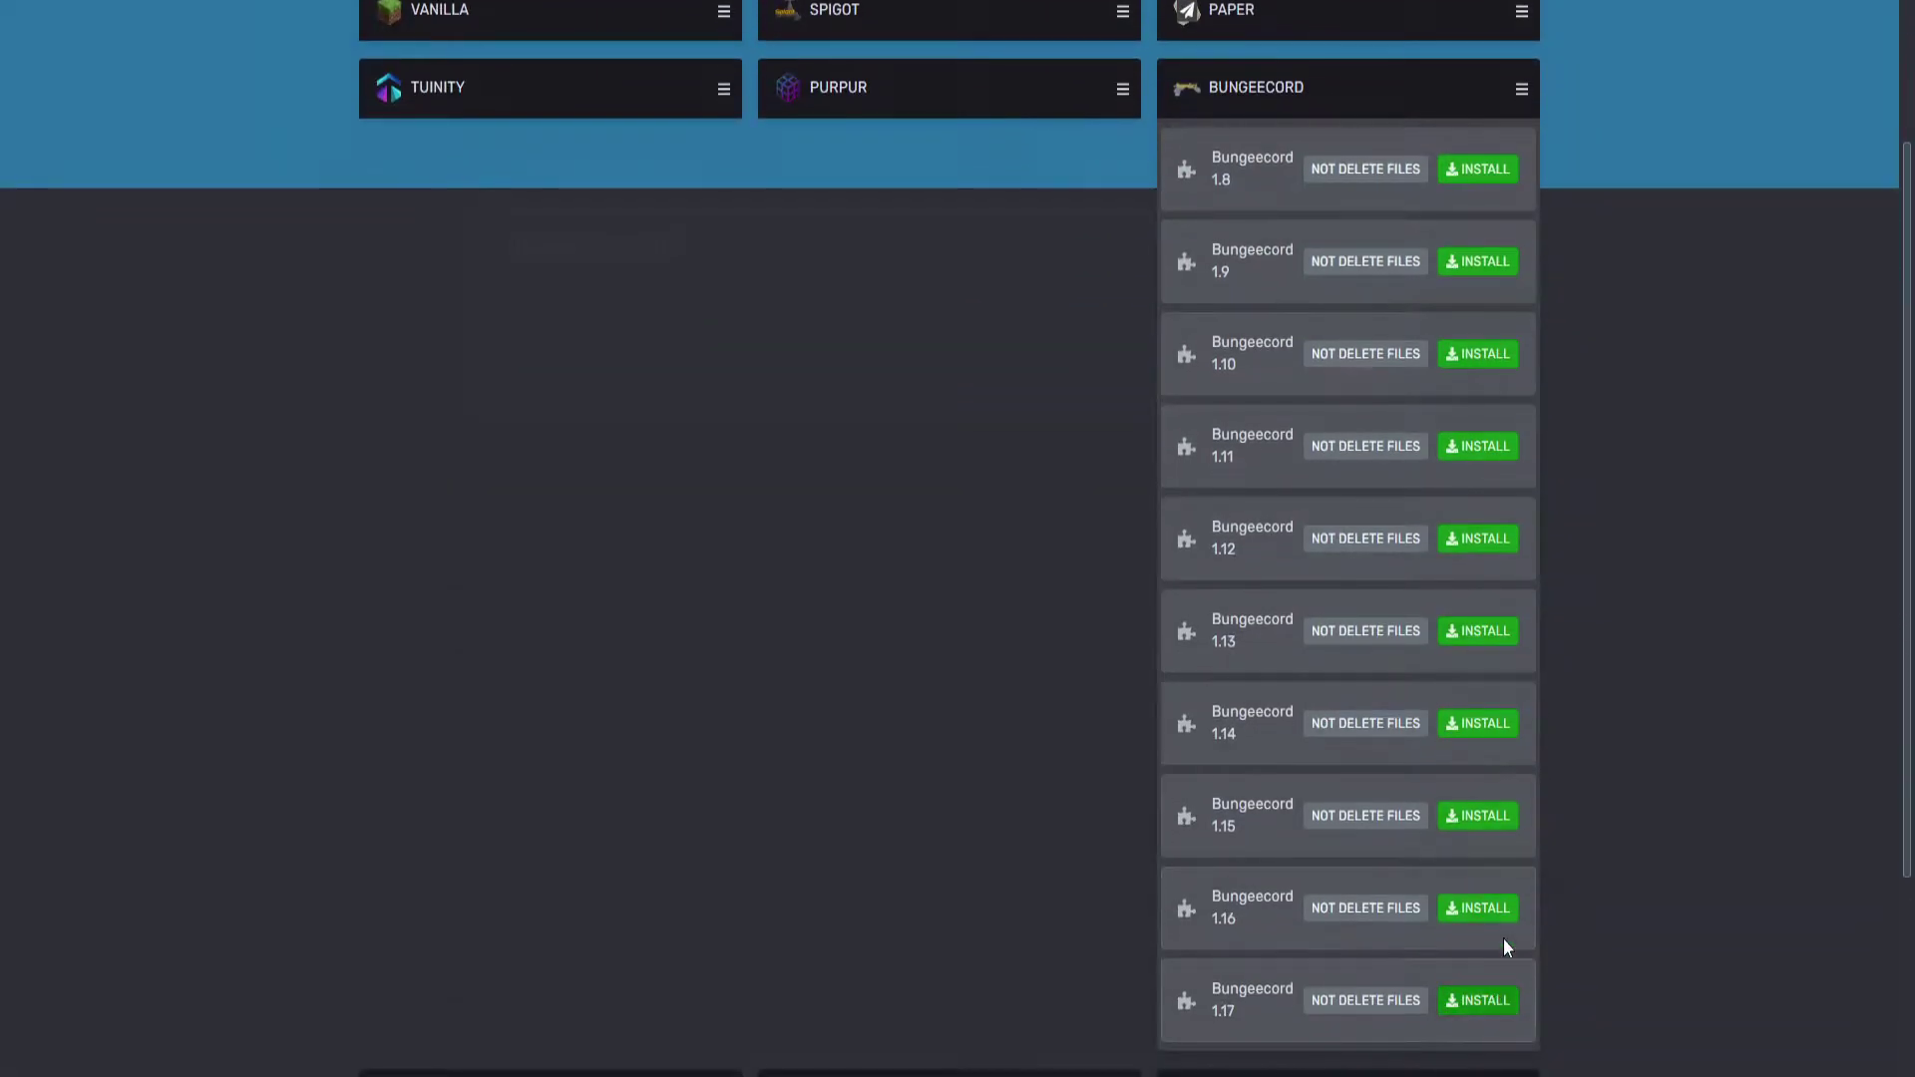
pyautogui.click(1479, 1000)
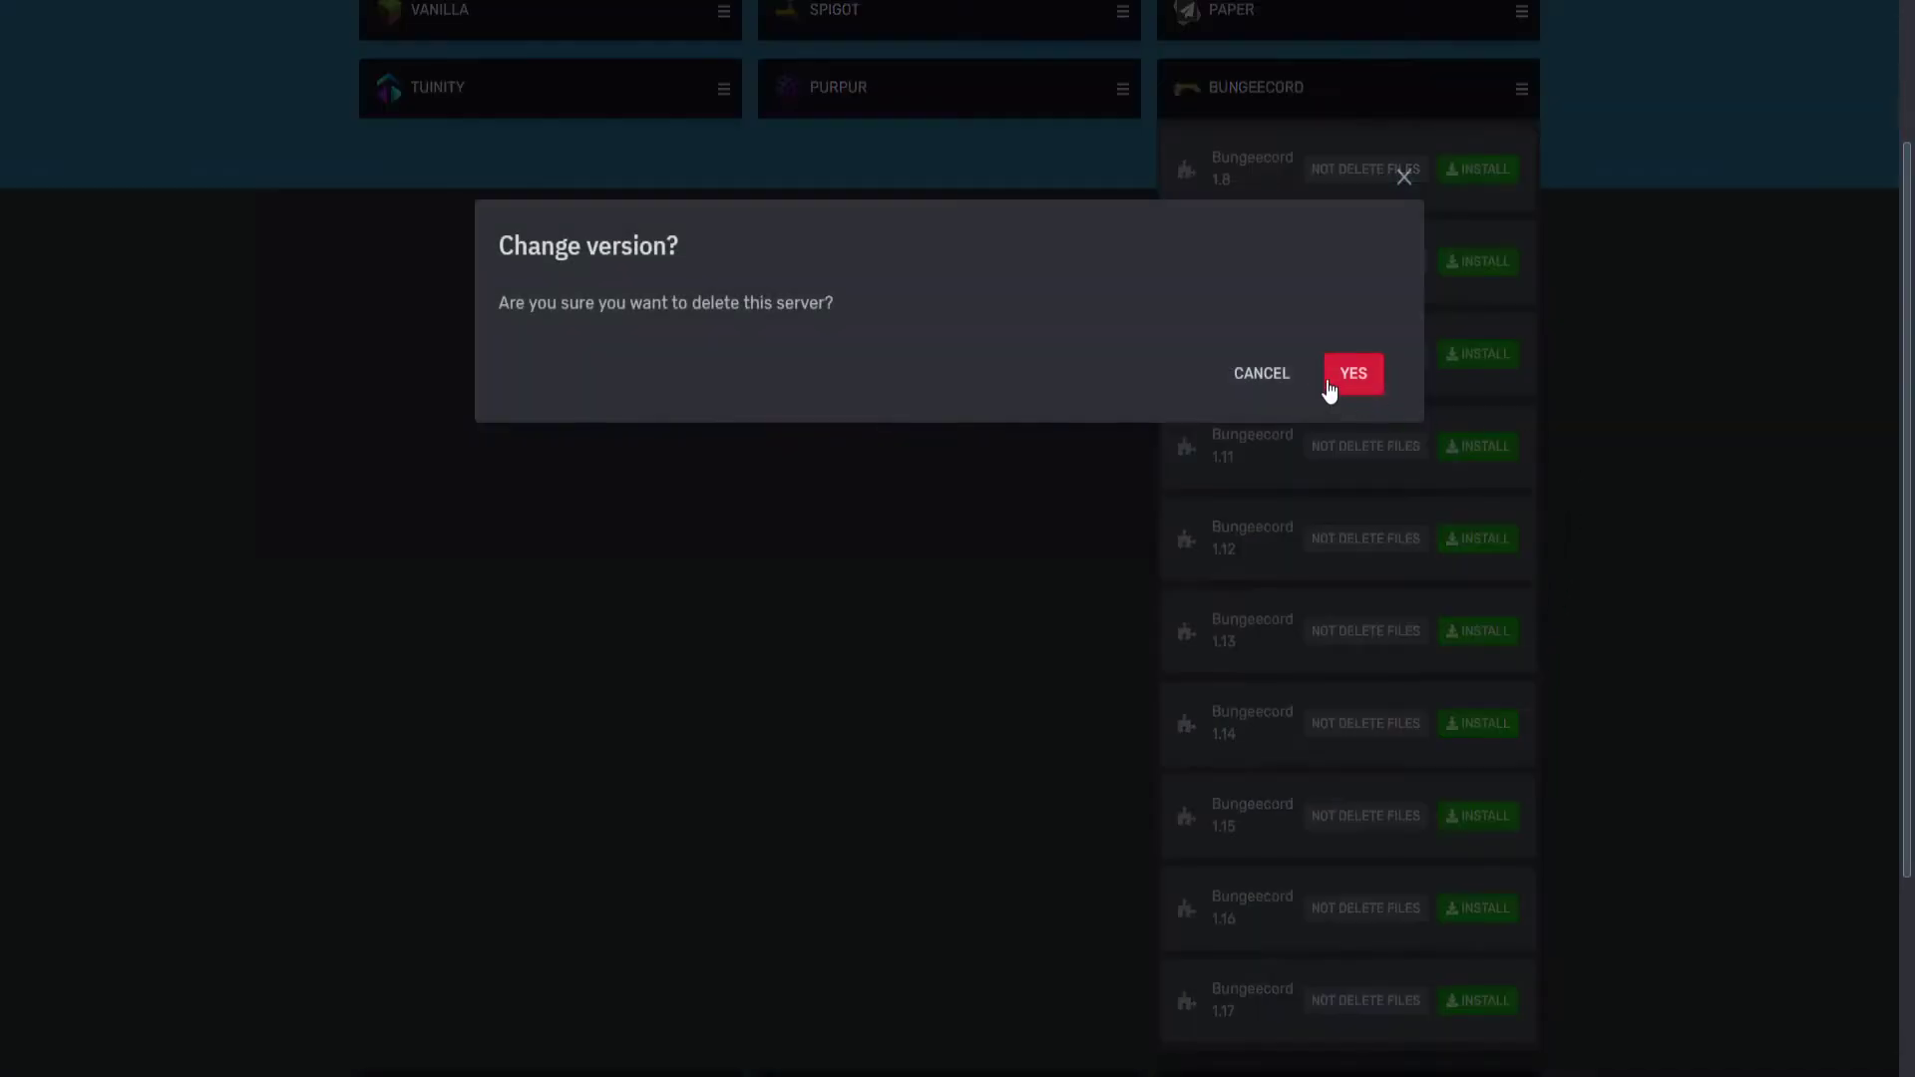
pyautogui.click(305, 75)
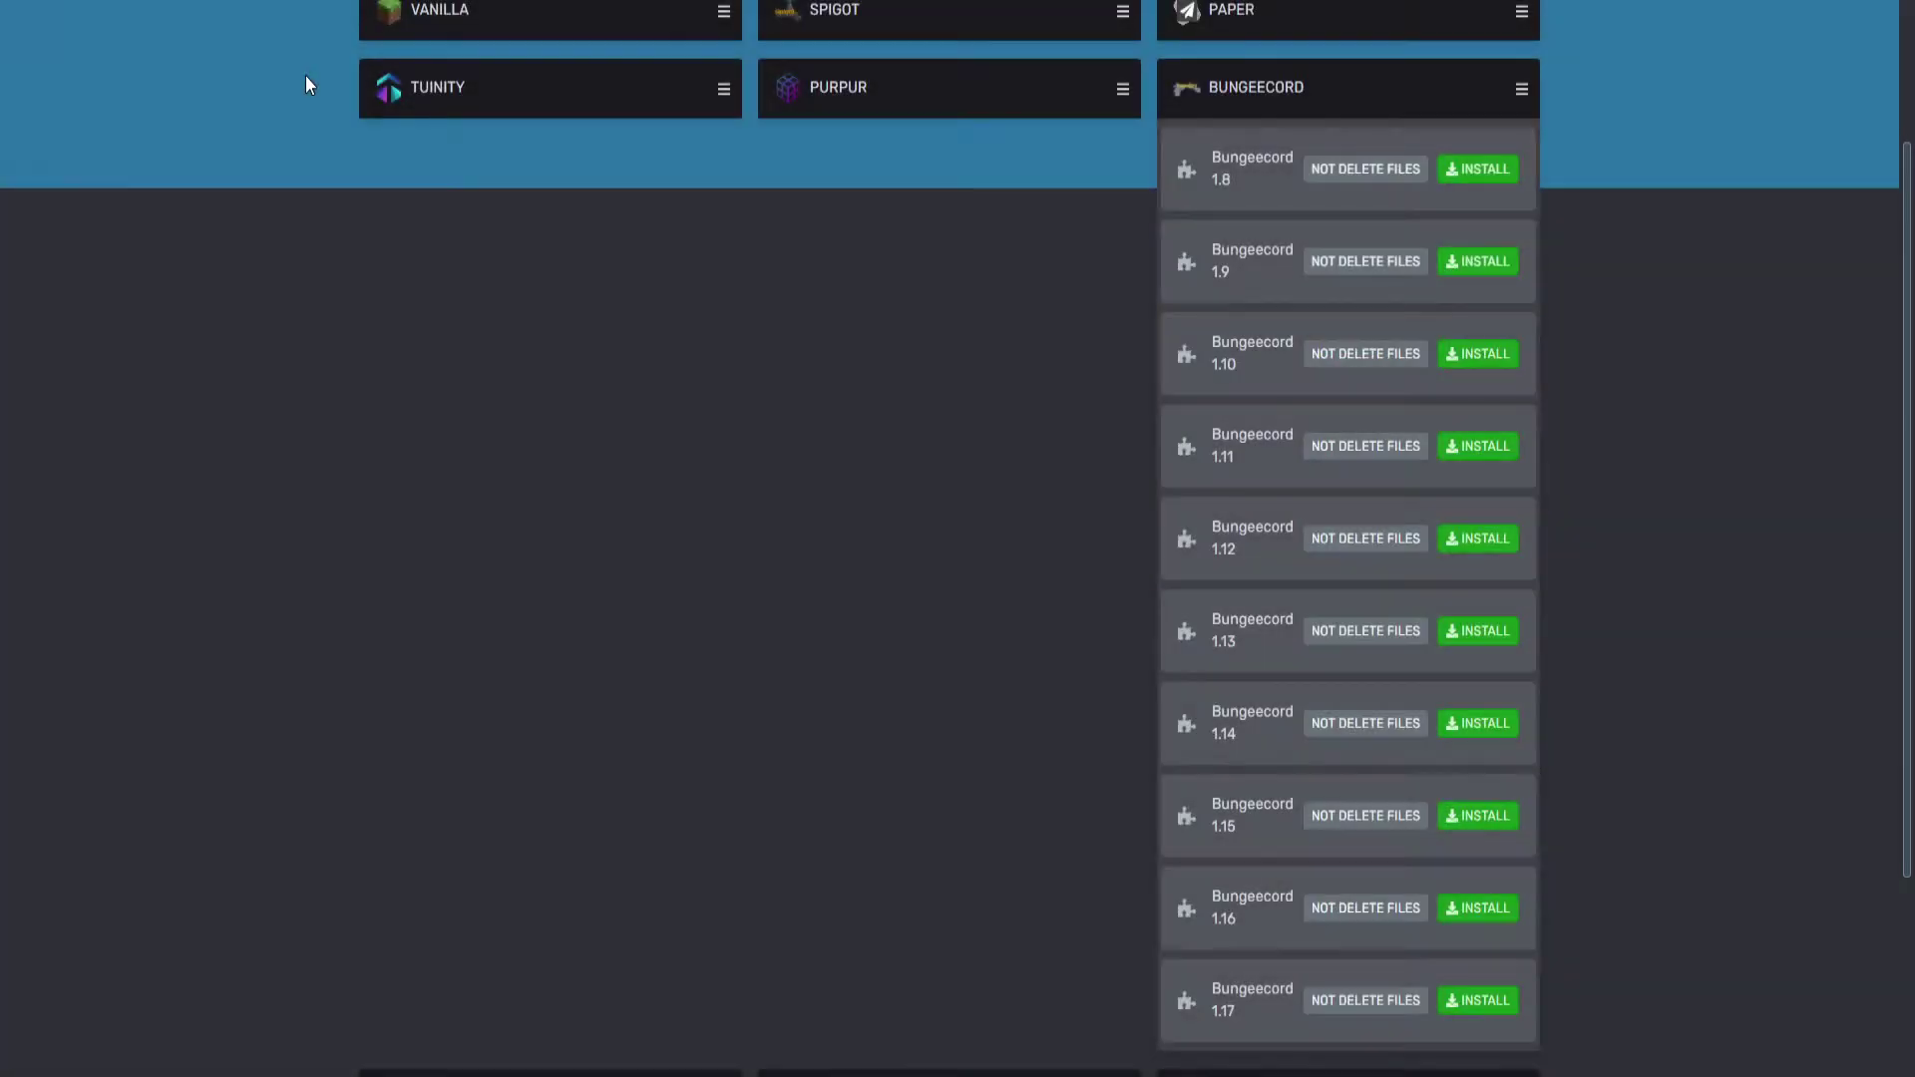
pyautogui.click(404, 110)
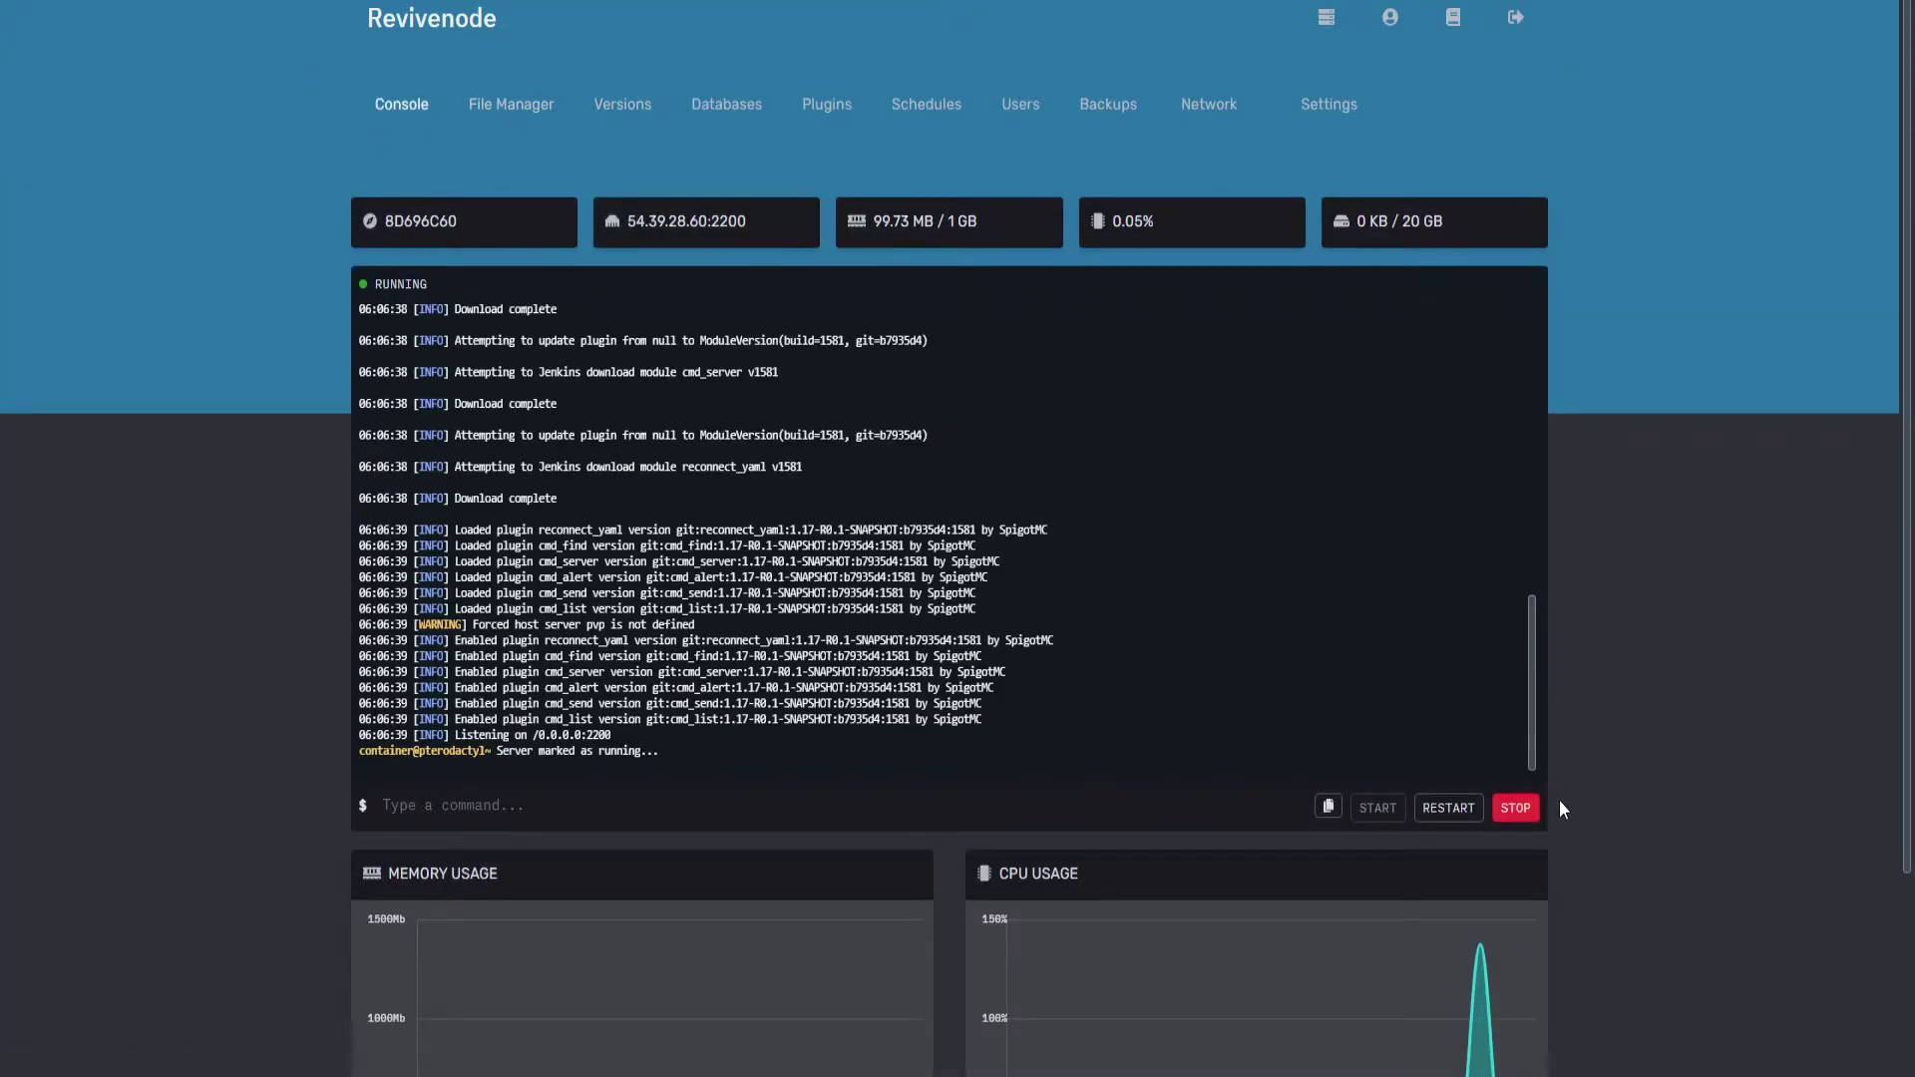
pyautogui.click(1515, 808)
# - In config.yml, rename lobby to hub with motd 'Hub Sever' and address 158.69.53.68:2205
pyautogui.click(536, 115)
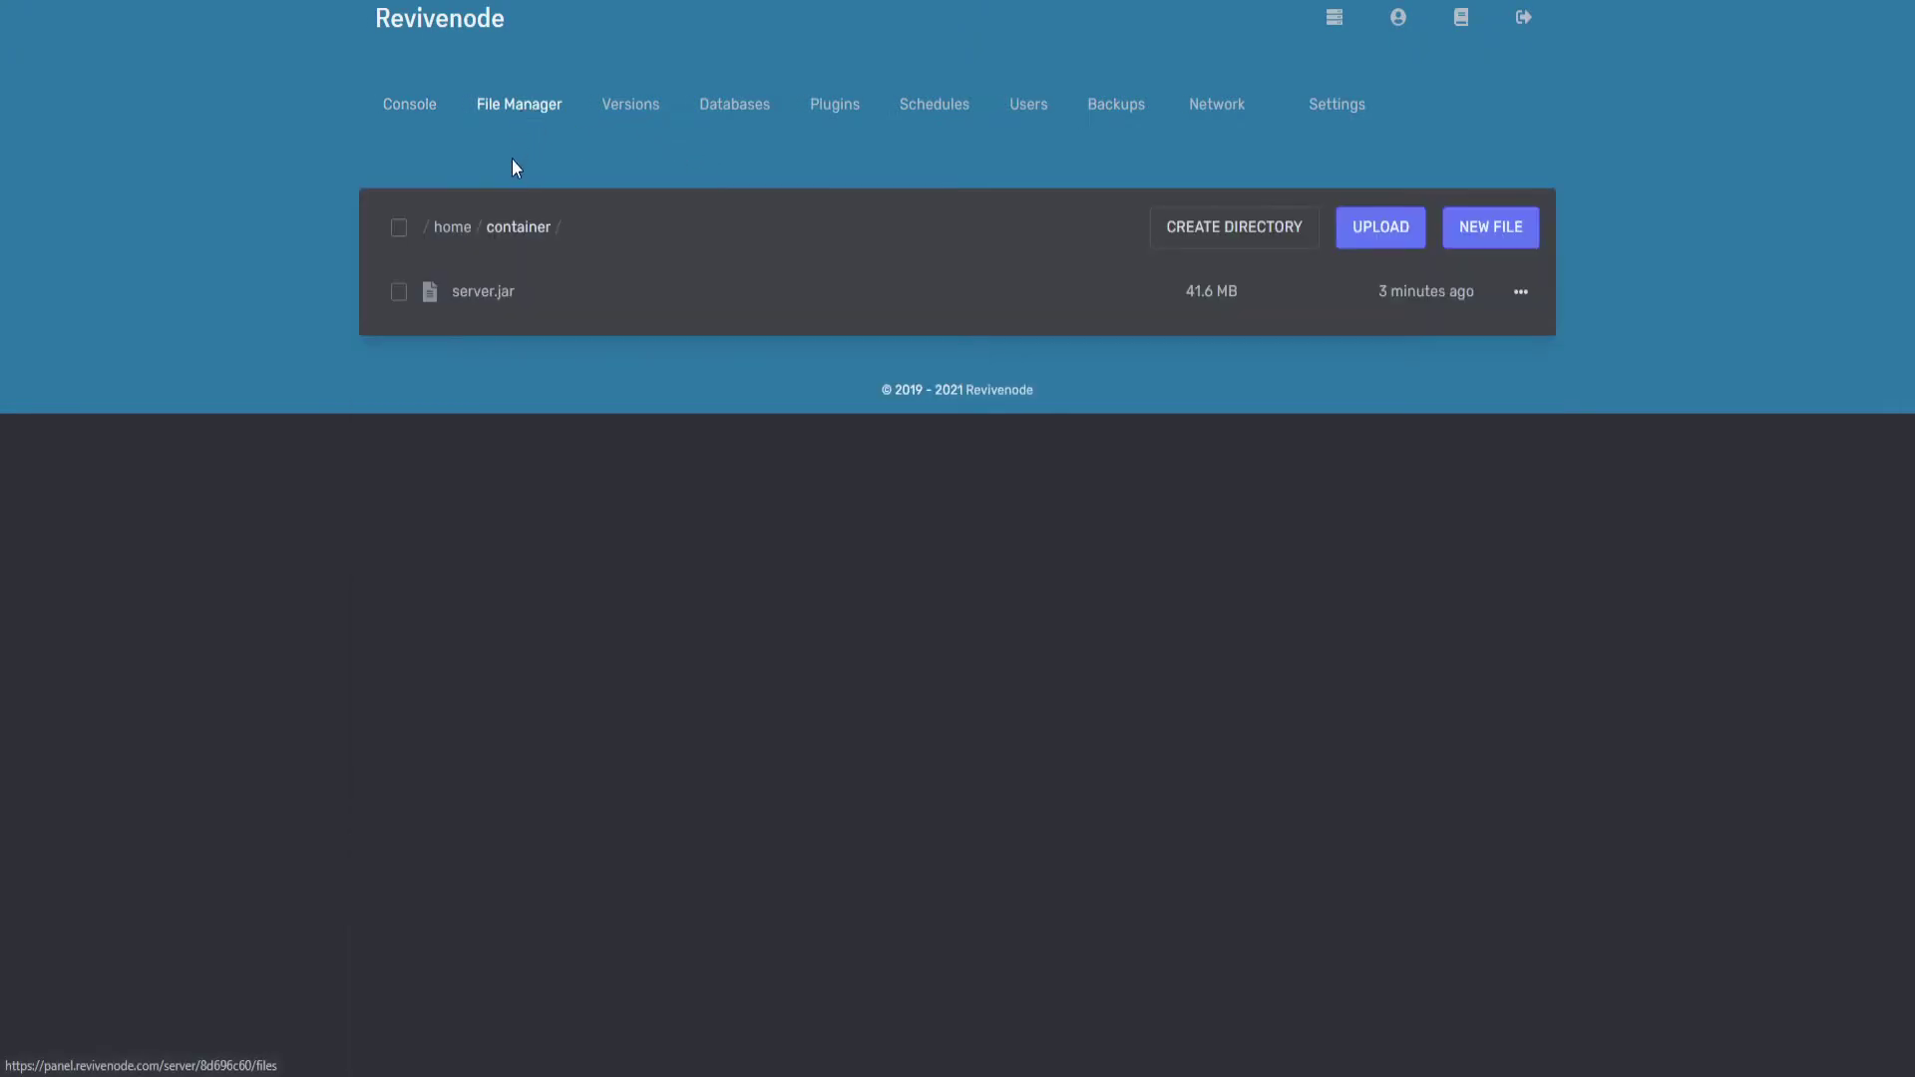
pyautogui.click(485, 393)
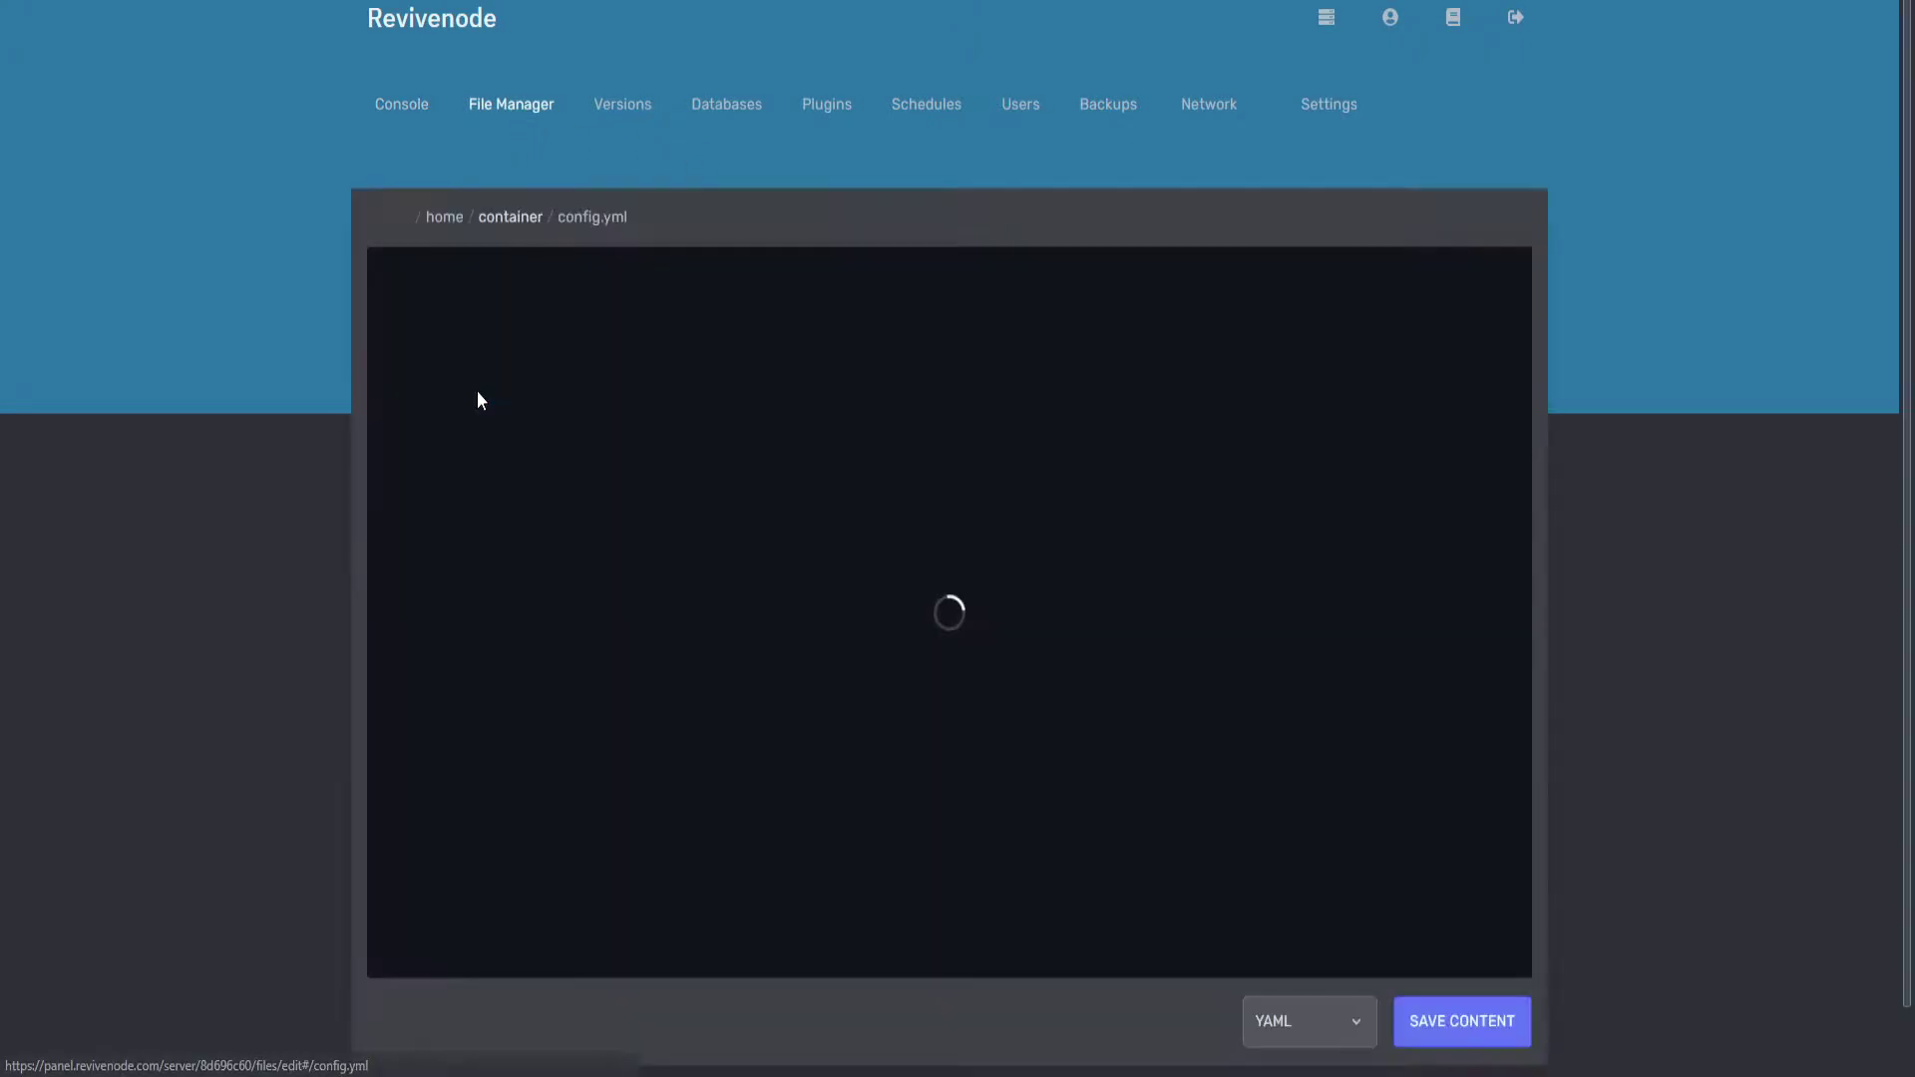
pyautogui.hotkey('shift', 'Right')
pyautogui.hotkey('shift', 'Right')
pyautogui.hotkey('shift', 'Right')
pyautogui.hotkey('shift', 'Right')
pyautogui.hotkey('shift', 'Right')
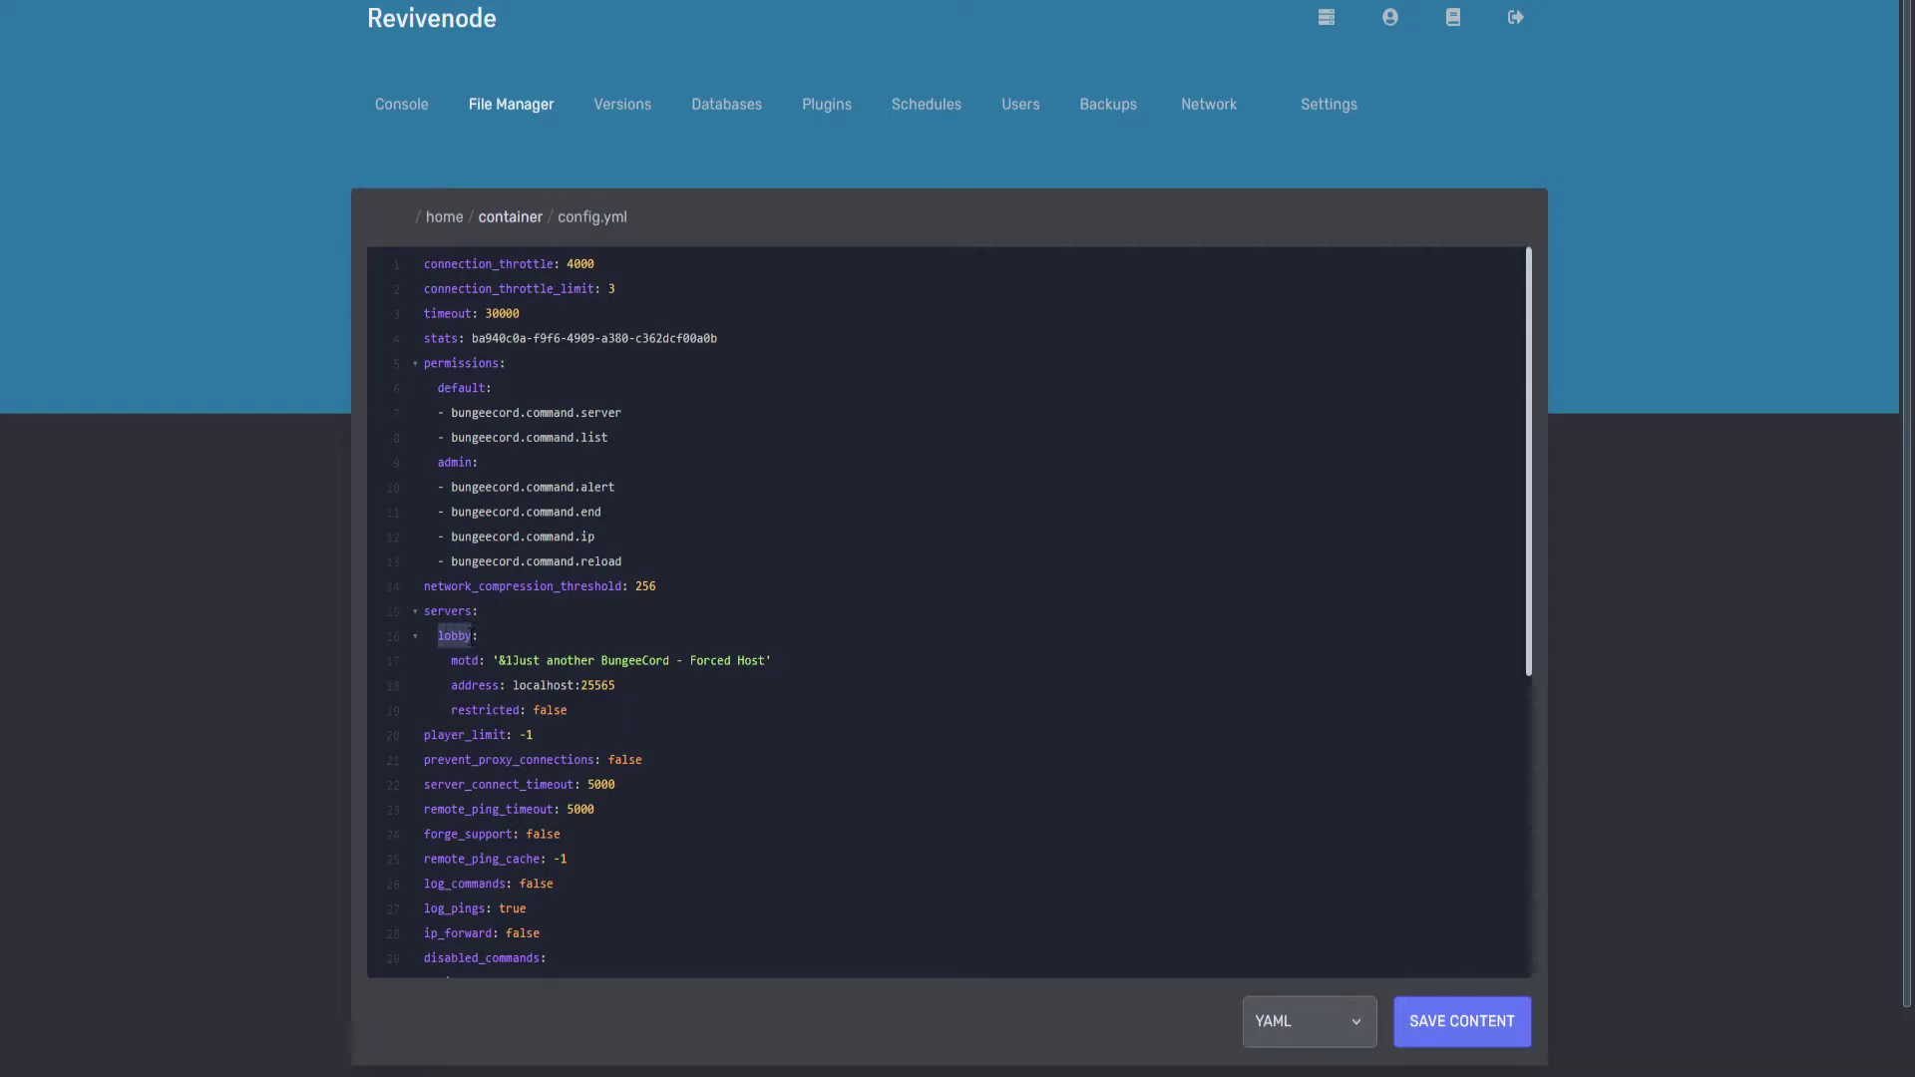
pyautogui.write('hub:')
pyautogui.moveTo(512, 660); pyautogui.dragTo(764, 682)
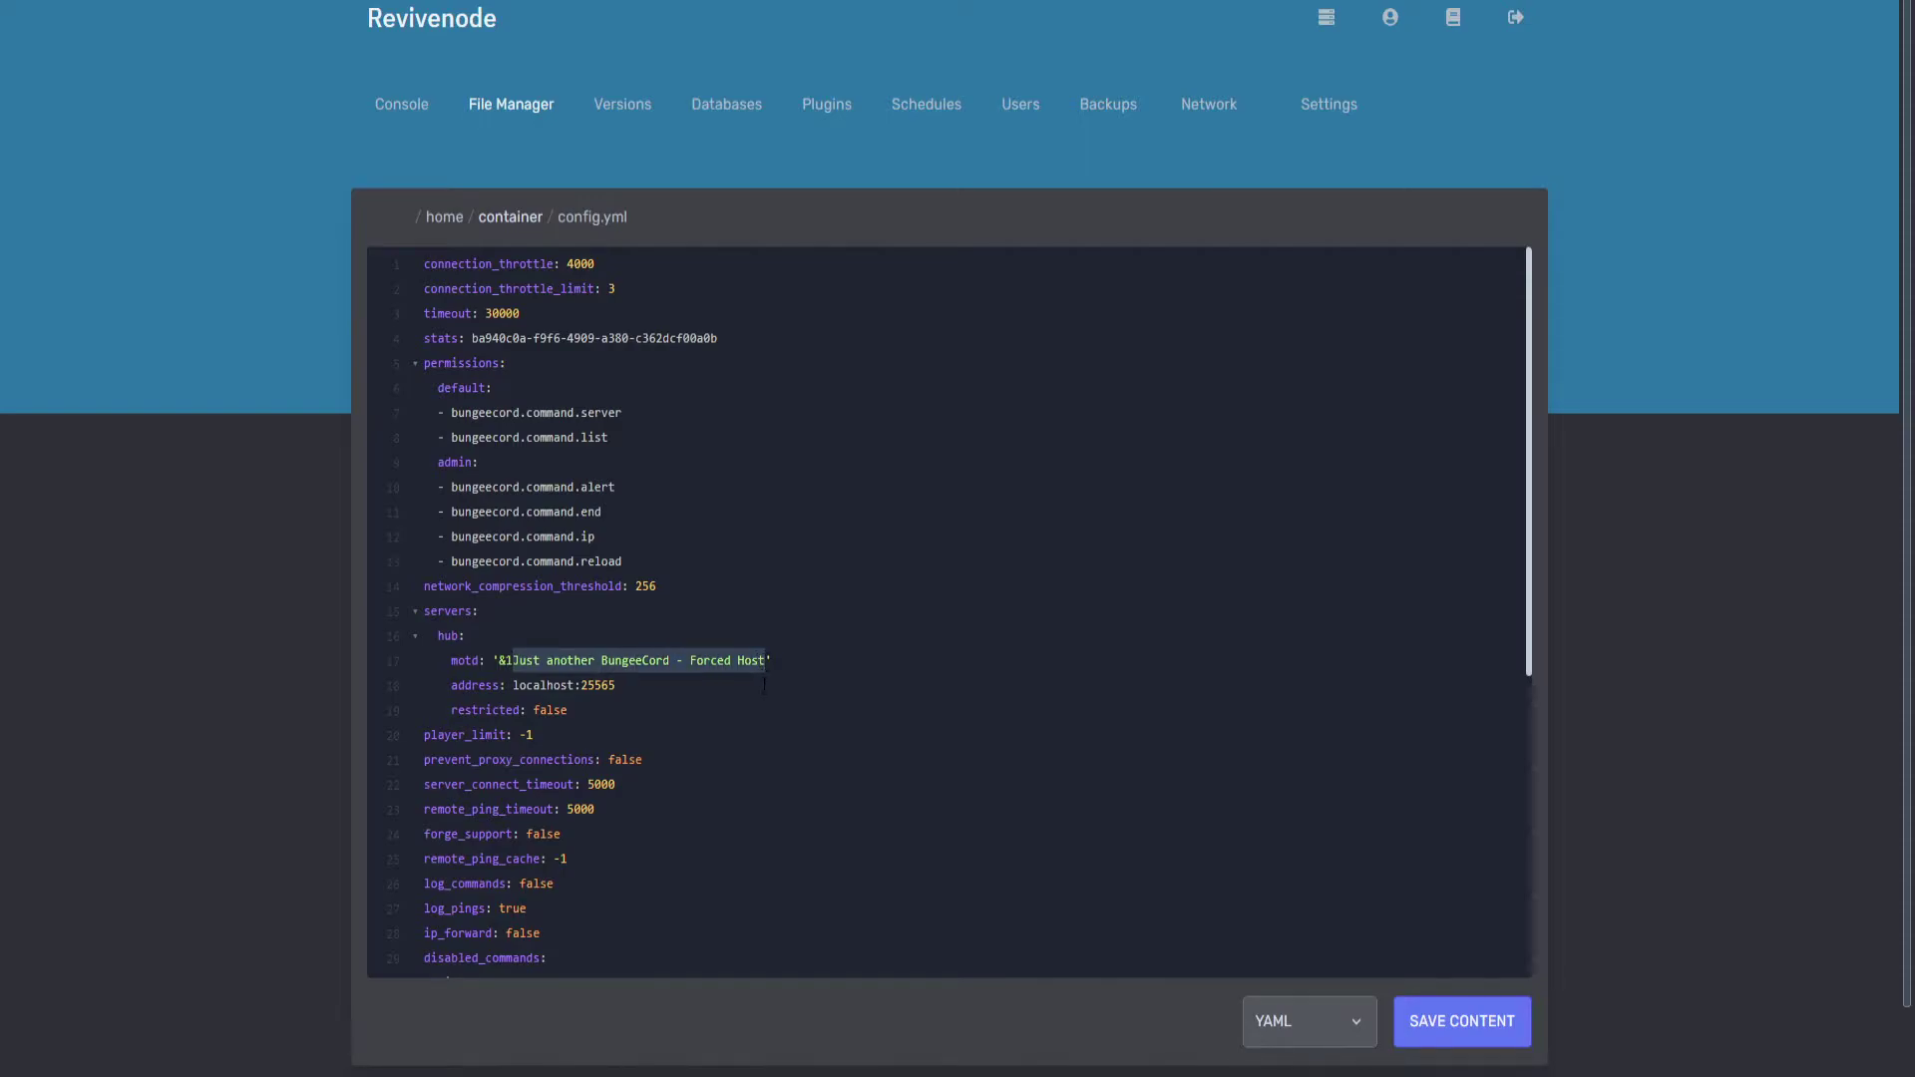
pyautogui.write('Hub Sever')
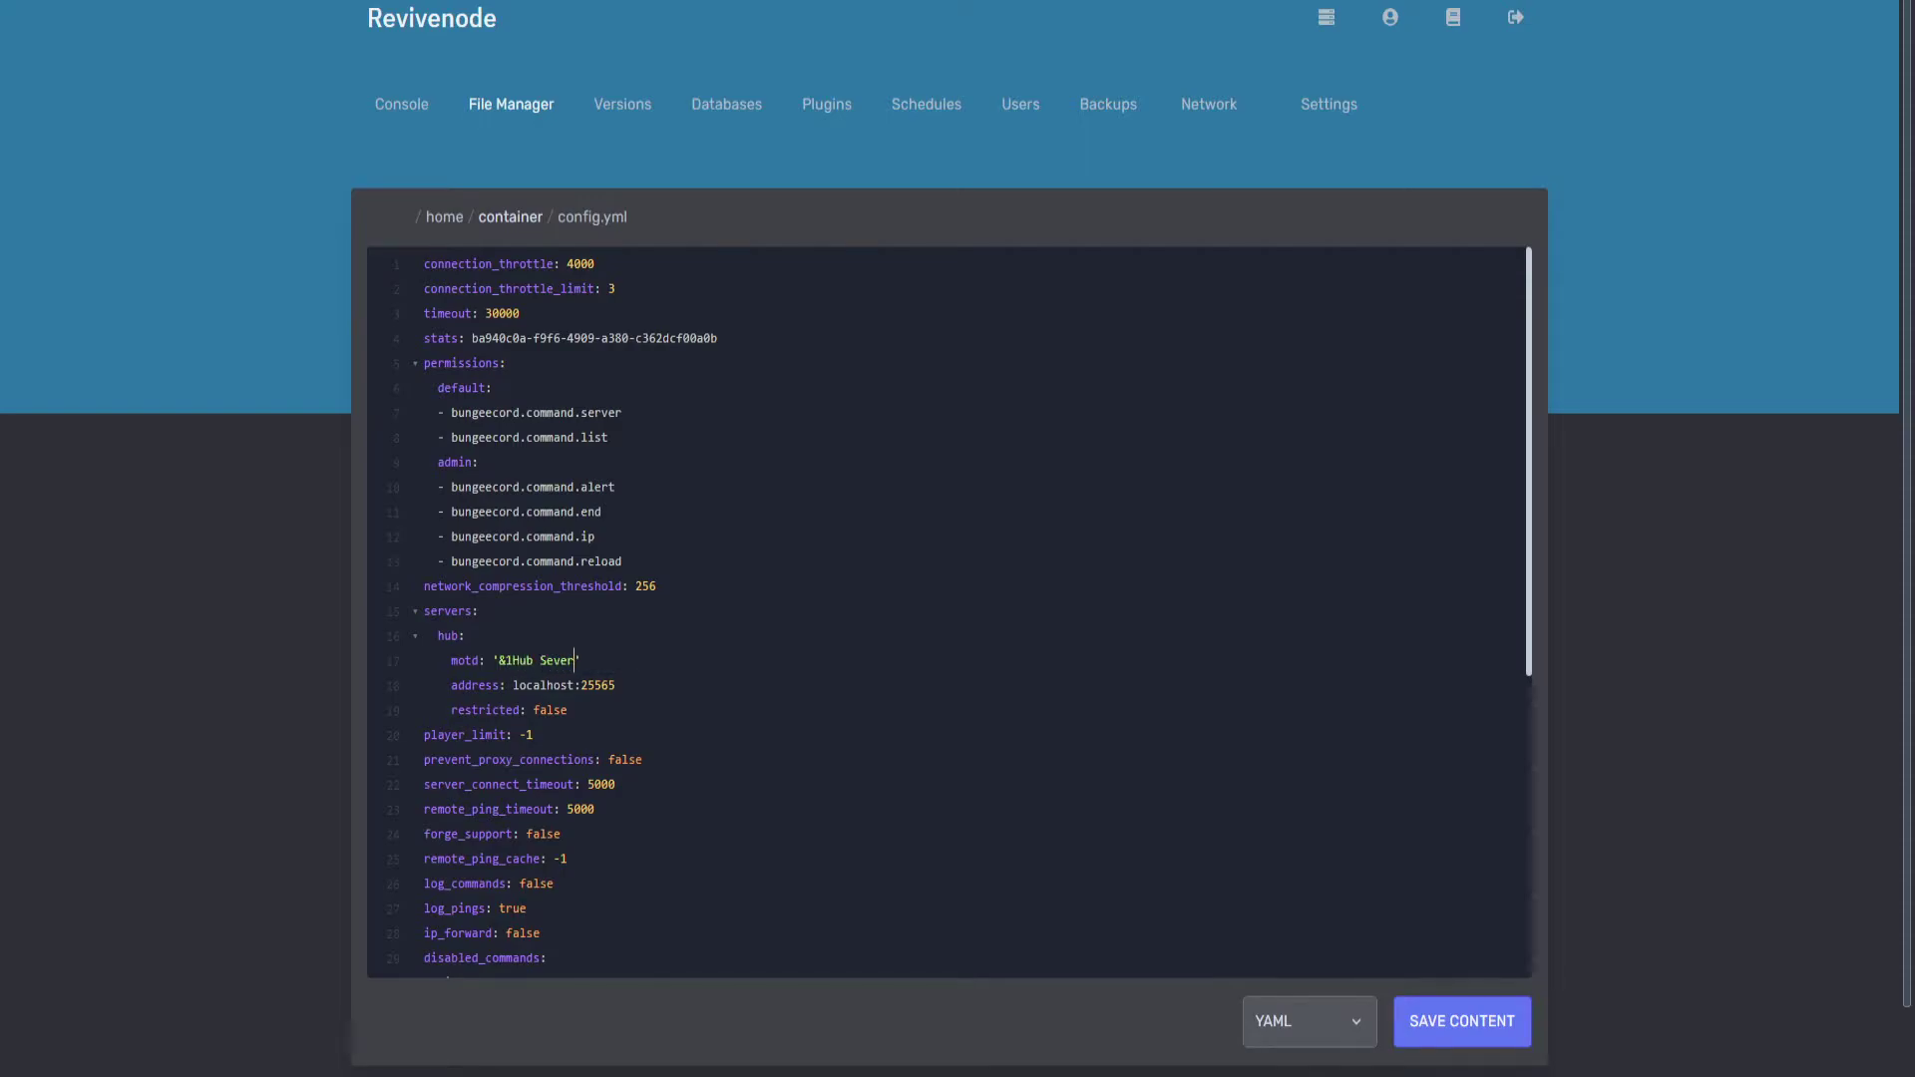
pyautogui.click(401, 104)
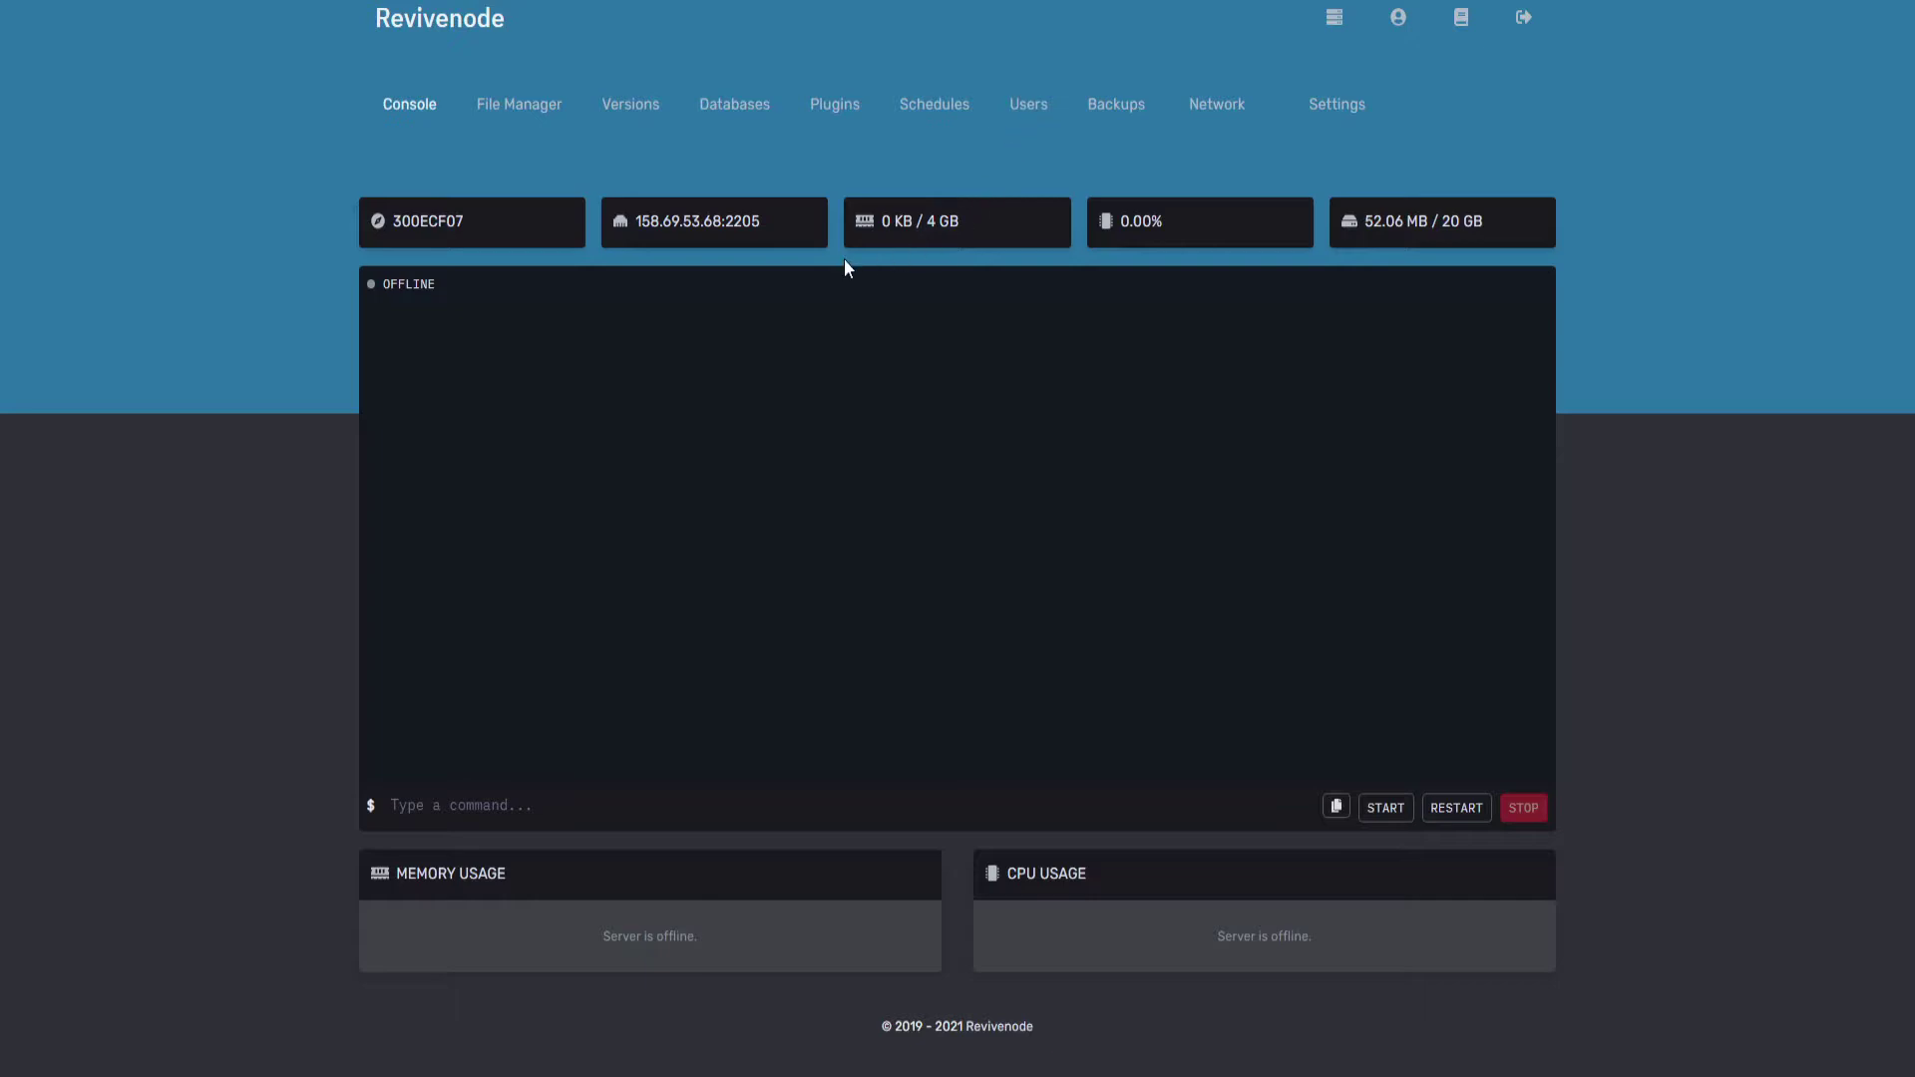
pyautogui.click(697, 225)
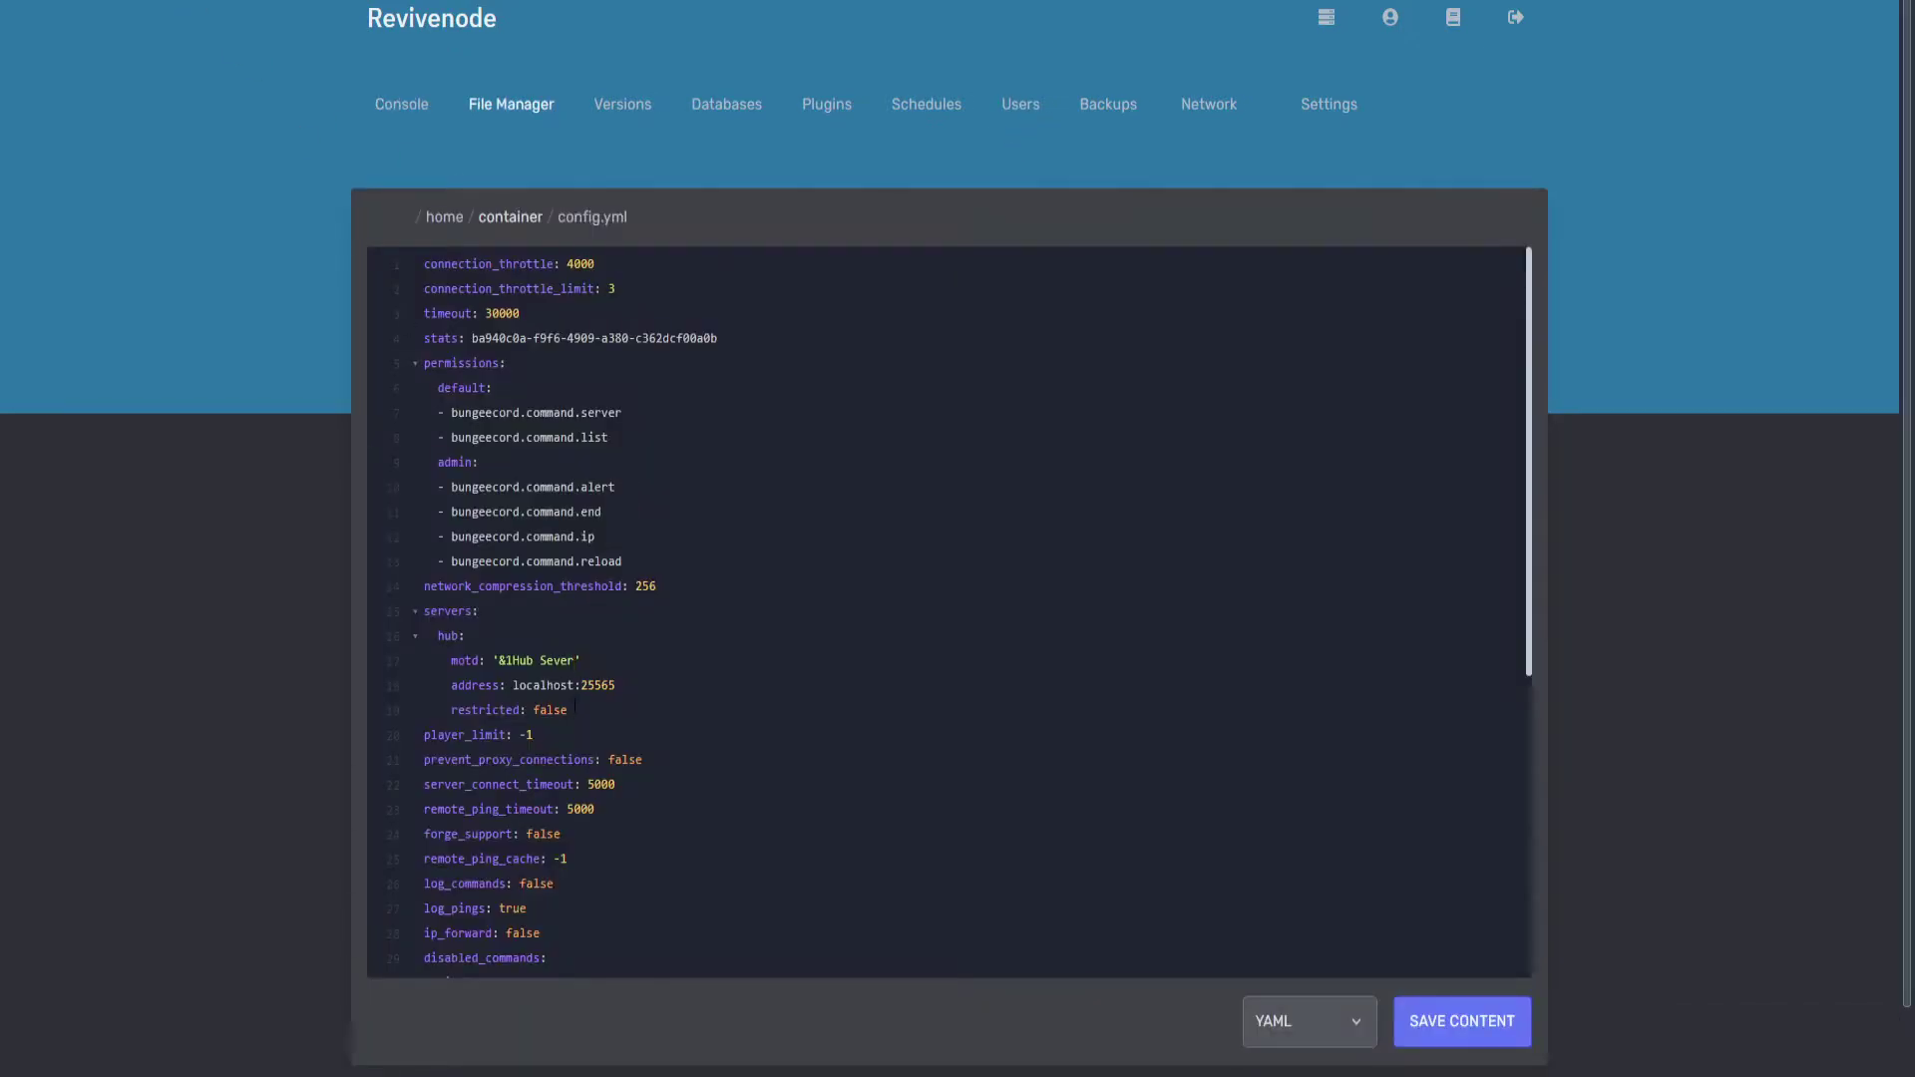
pyautogui.moveTo(513, 685); pyautogui.dragTo(727, 688)
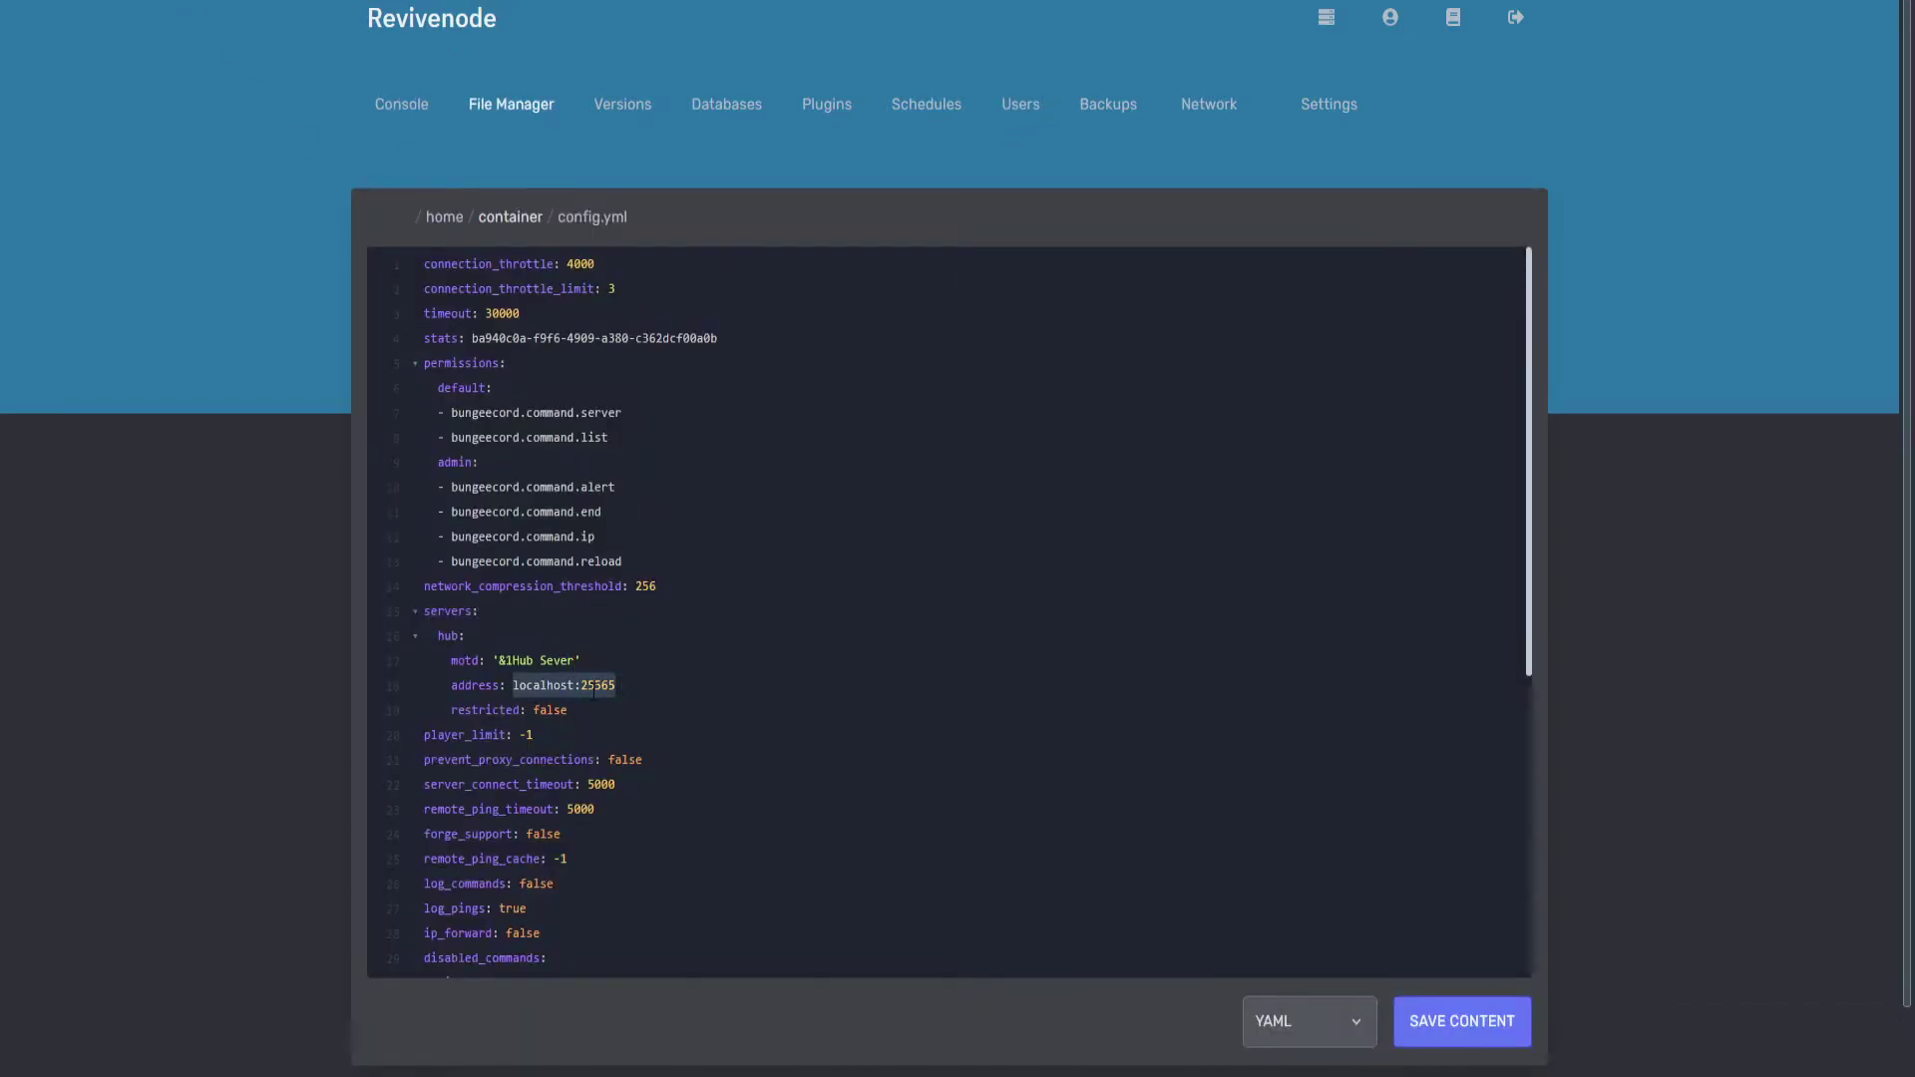
pyautogui.hotkey('ctrl', 'v')
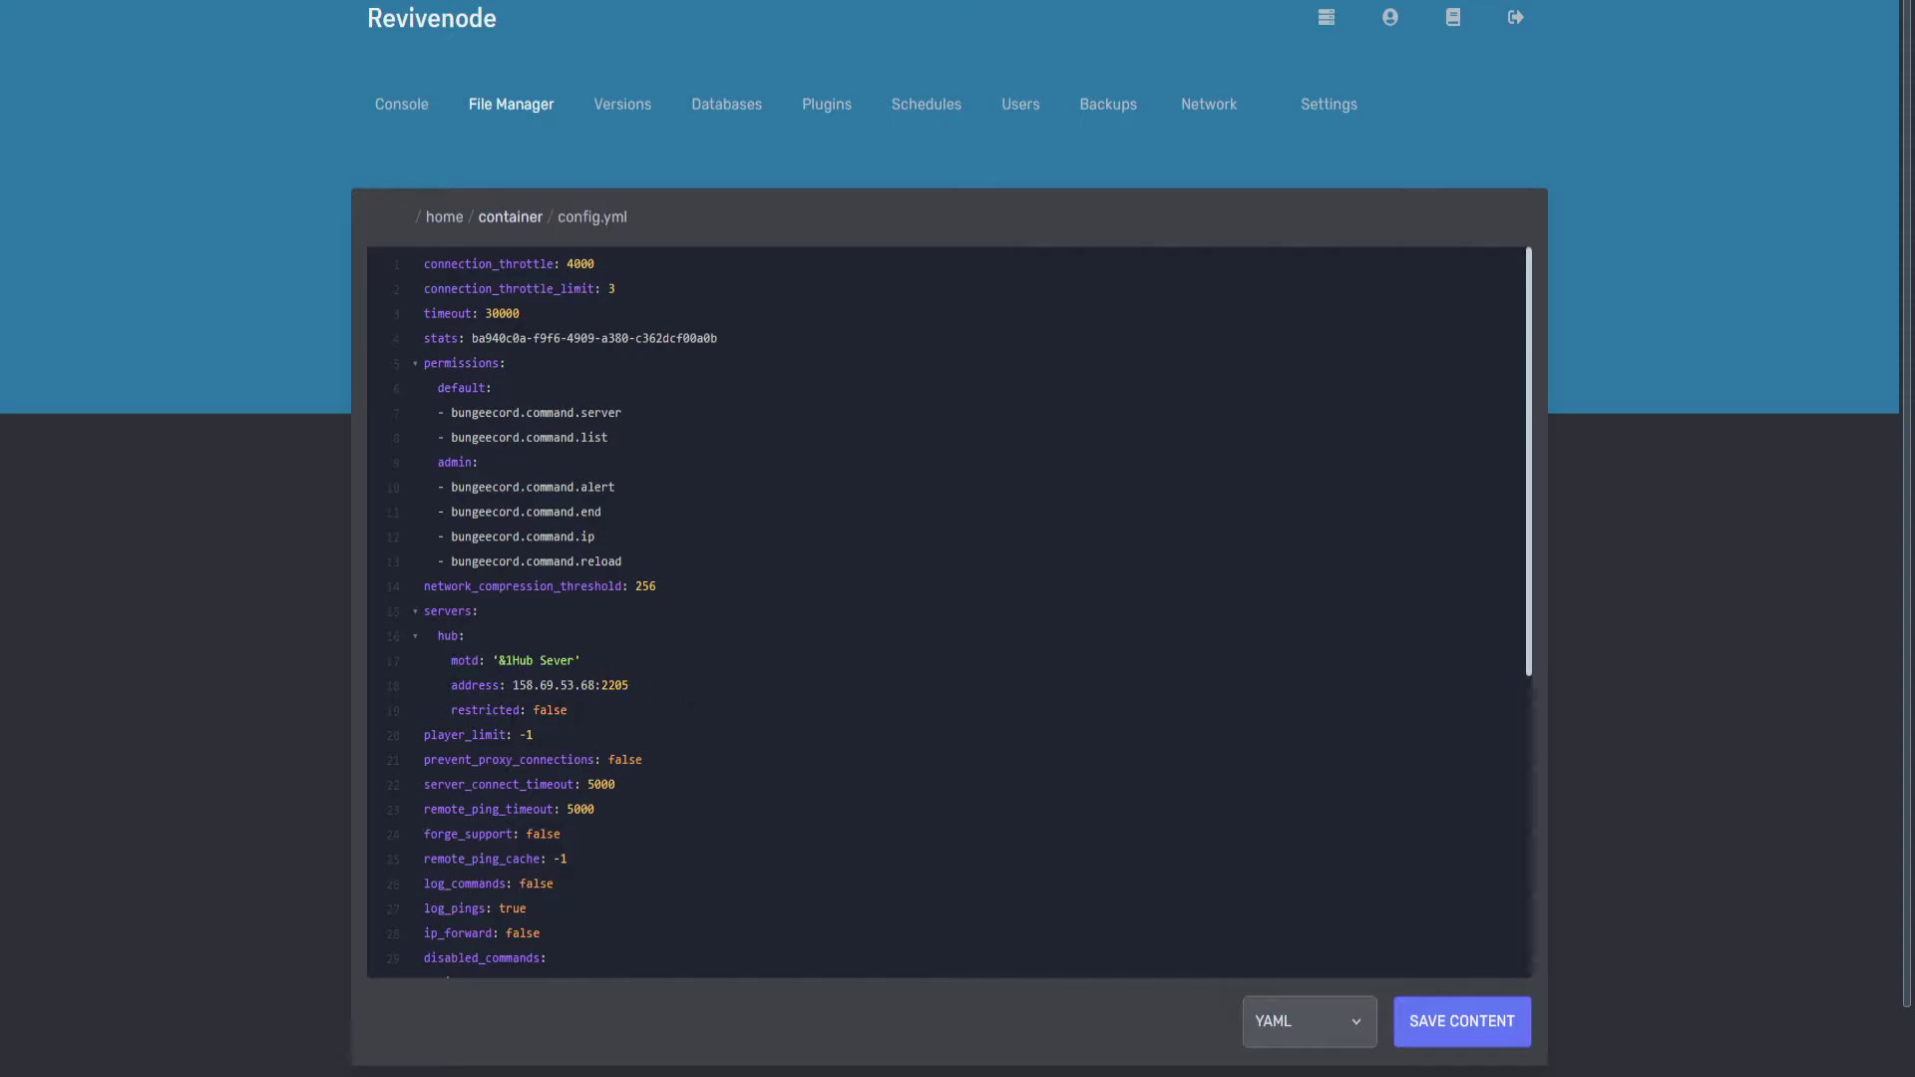
# - Duplicate the hub block as a faction server with motd Factions and address 149.56.17.114:2200
pyautogui.moveTo(595, 709); pyautogui.dragTo(423, 646)
pyautogui.click(581, 711)
pyautogui.press('Return')
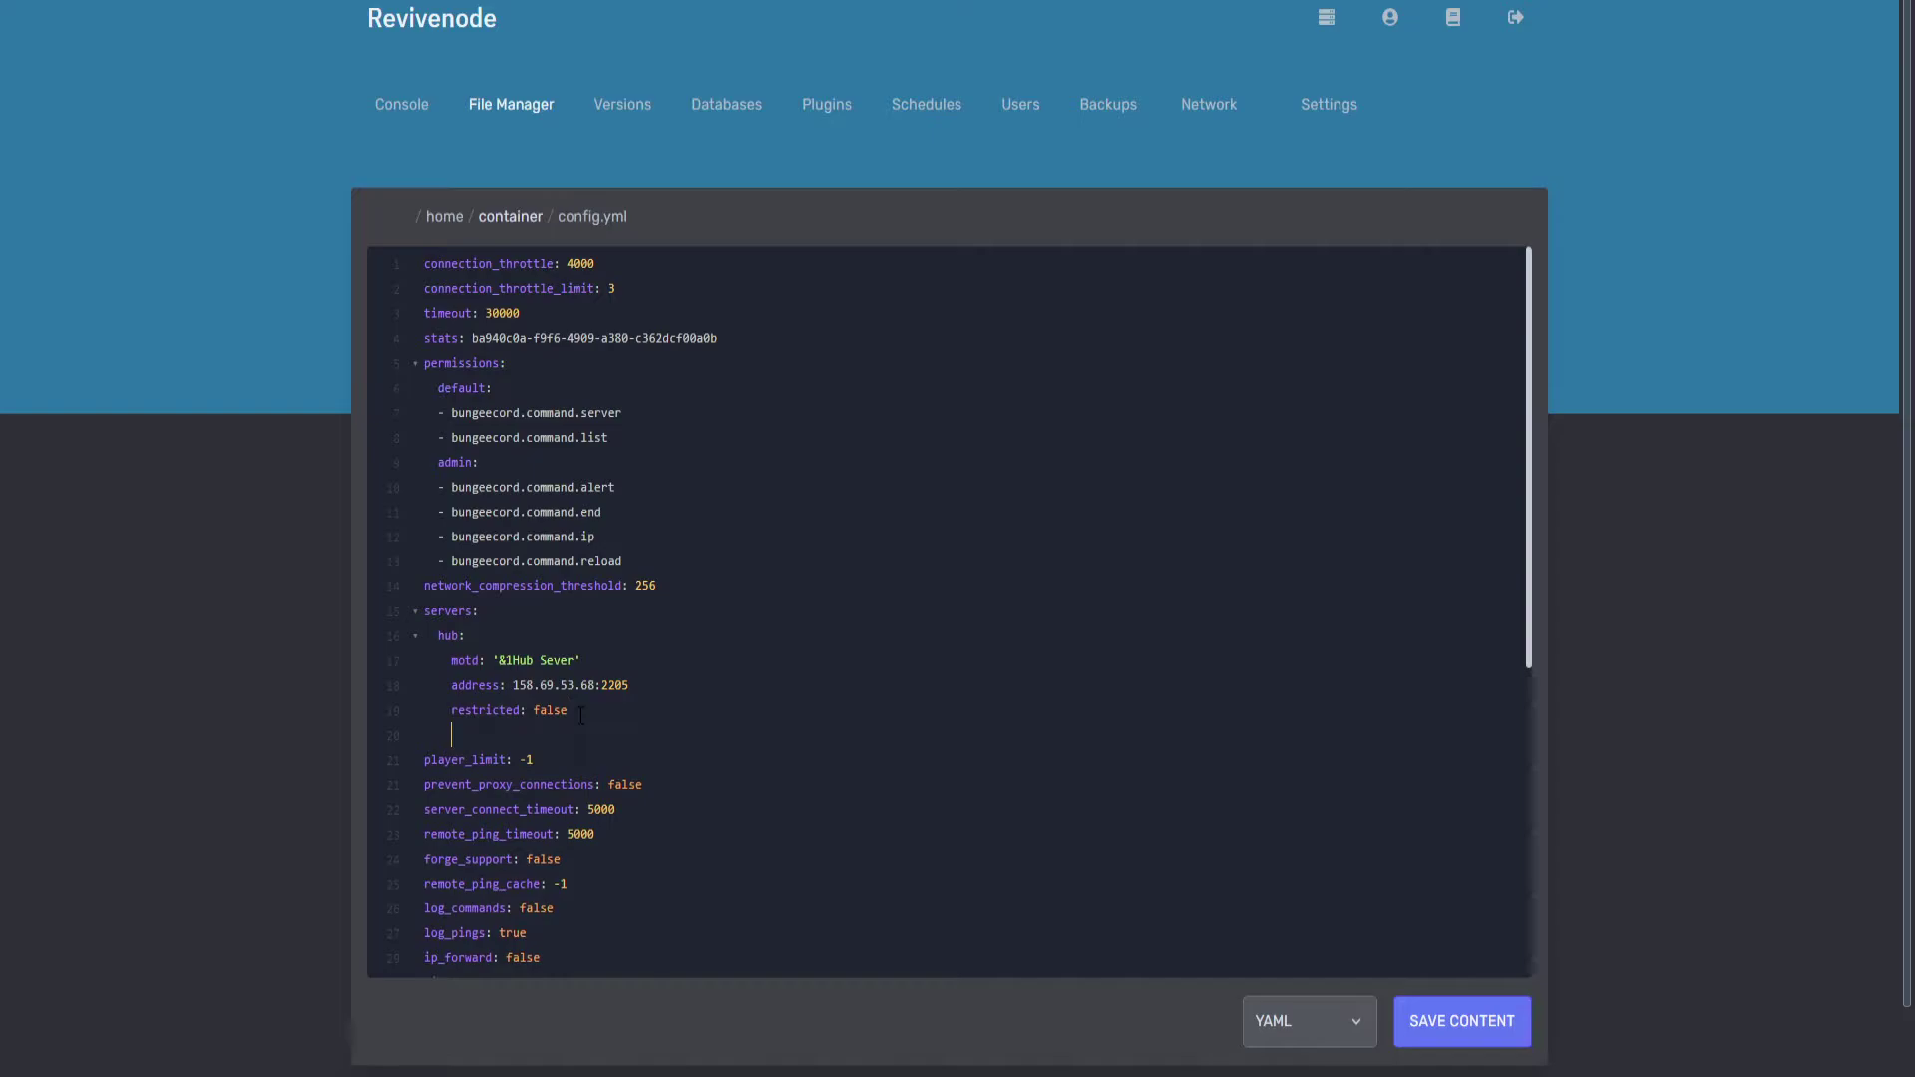
pyautogui.hotkey('ctrl', 'v')
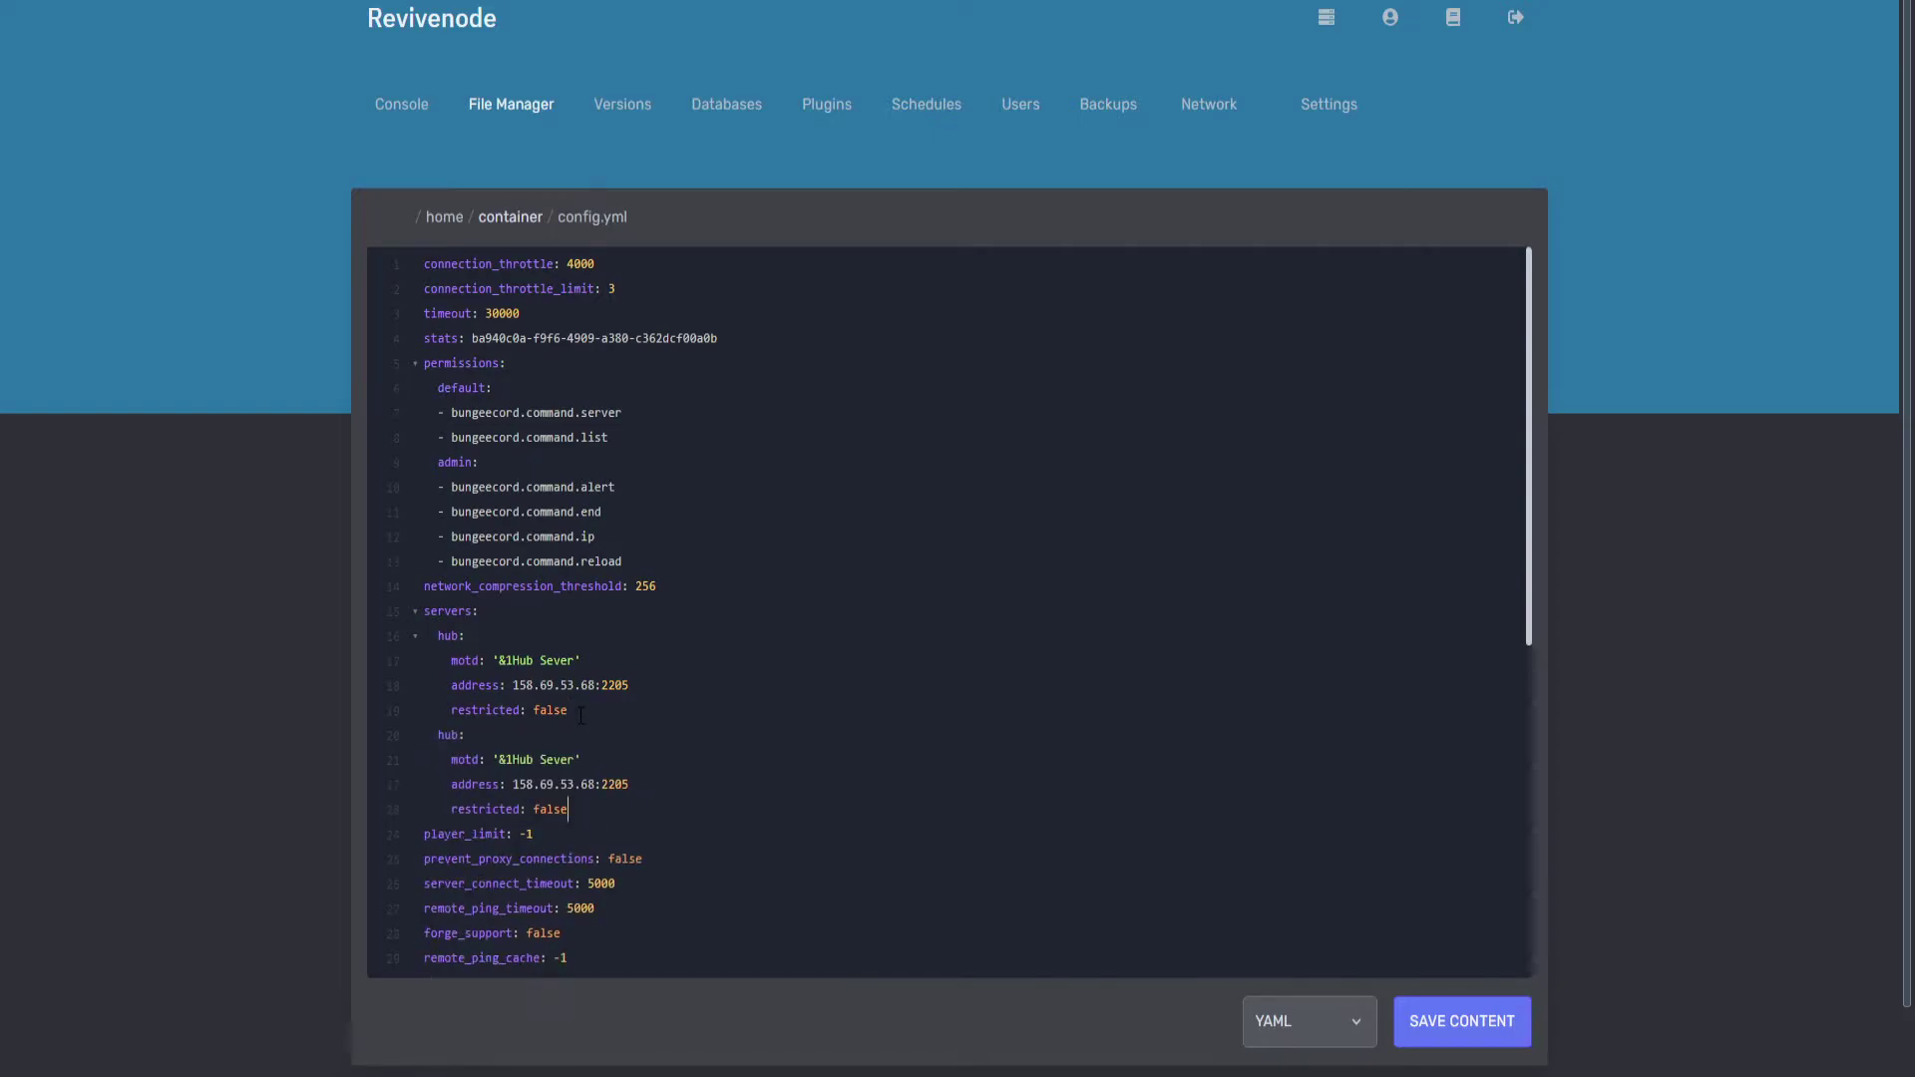
pyautogui.moveTo(451, 735); pyautogui.dragTo(457, 735)
pyautogui.press('BackSpace')
pyautogui.press('BackSpace')
pyautogui.press('BackSpace')
pyautogui.write('factionr')
pyautogui.moveTo(533, 760); pyautogui.dragTo(515, 760)
pyautogui.write('Factions')
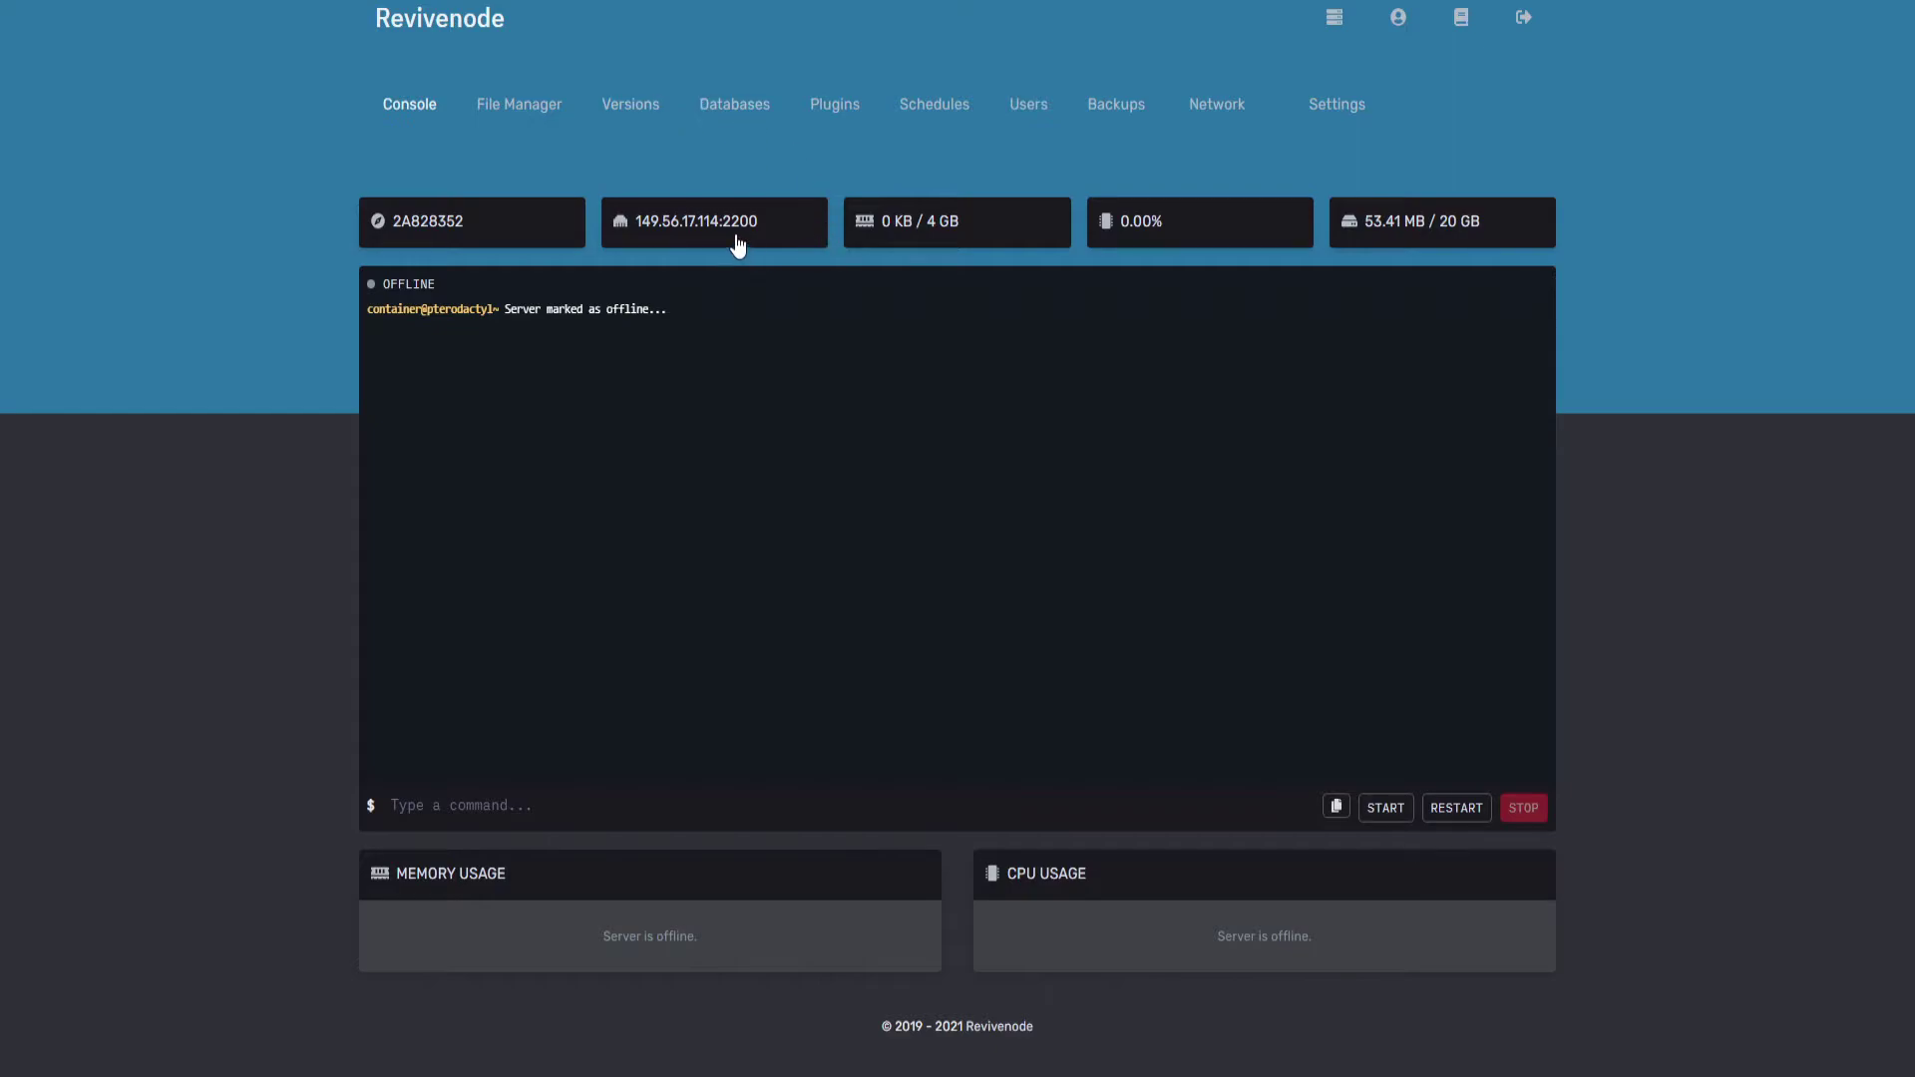
pyautogui.click(735, 241)
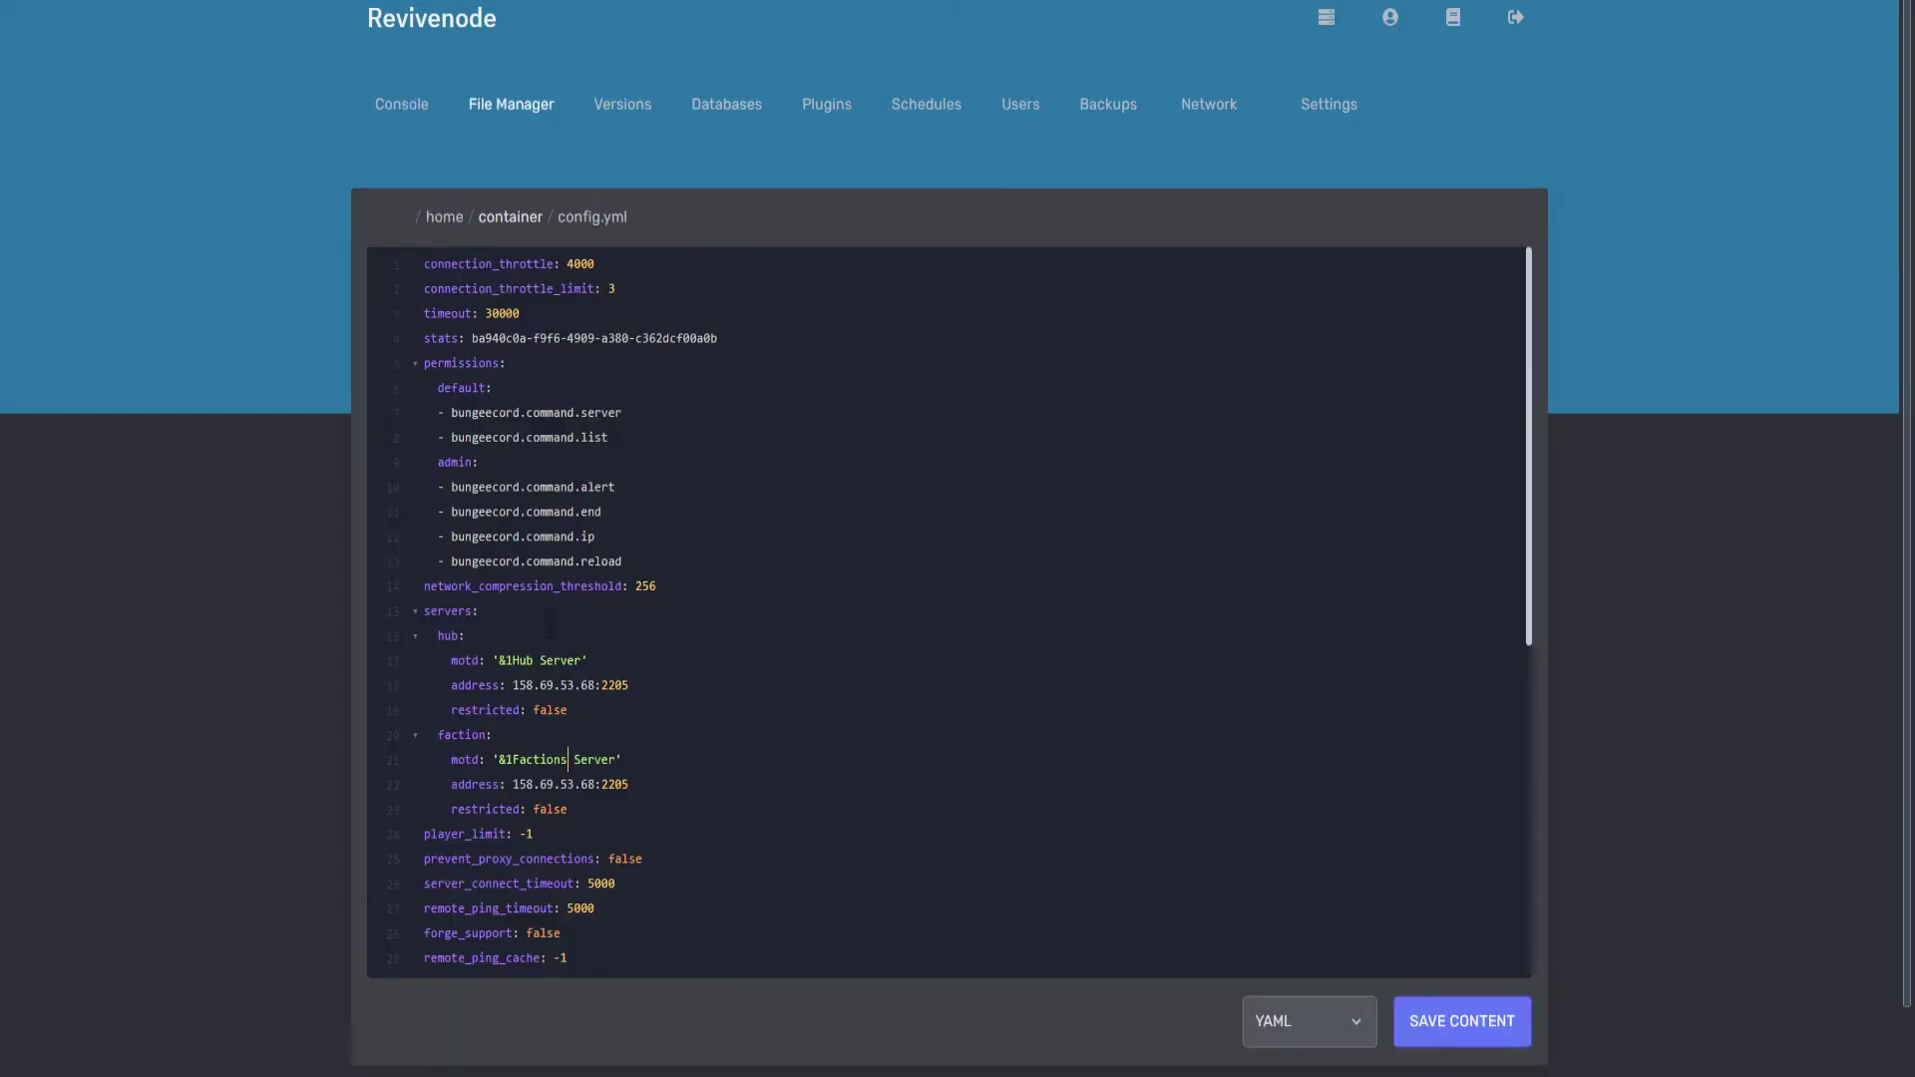
pyautogui.hotkey('ctrl', 'v')
# - Highlight the hub and faction server names to compare the two entries
pyautogui.moveTo(586, 661); pyautogui.dragTo(445, 661)
pyautogui.click(445, 660)
pyautogui.moveTo(439, 635); pyautogui.dragTo(465, 635)
pyautogui.moveTo(439, 735); pyautogui.dragTo(486, 735)
pyautogui.doubleClick(444, 637)
pyautogui.moveTo(432, 743); pyautogui.dragTo(493, 736)
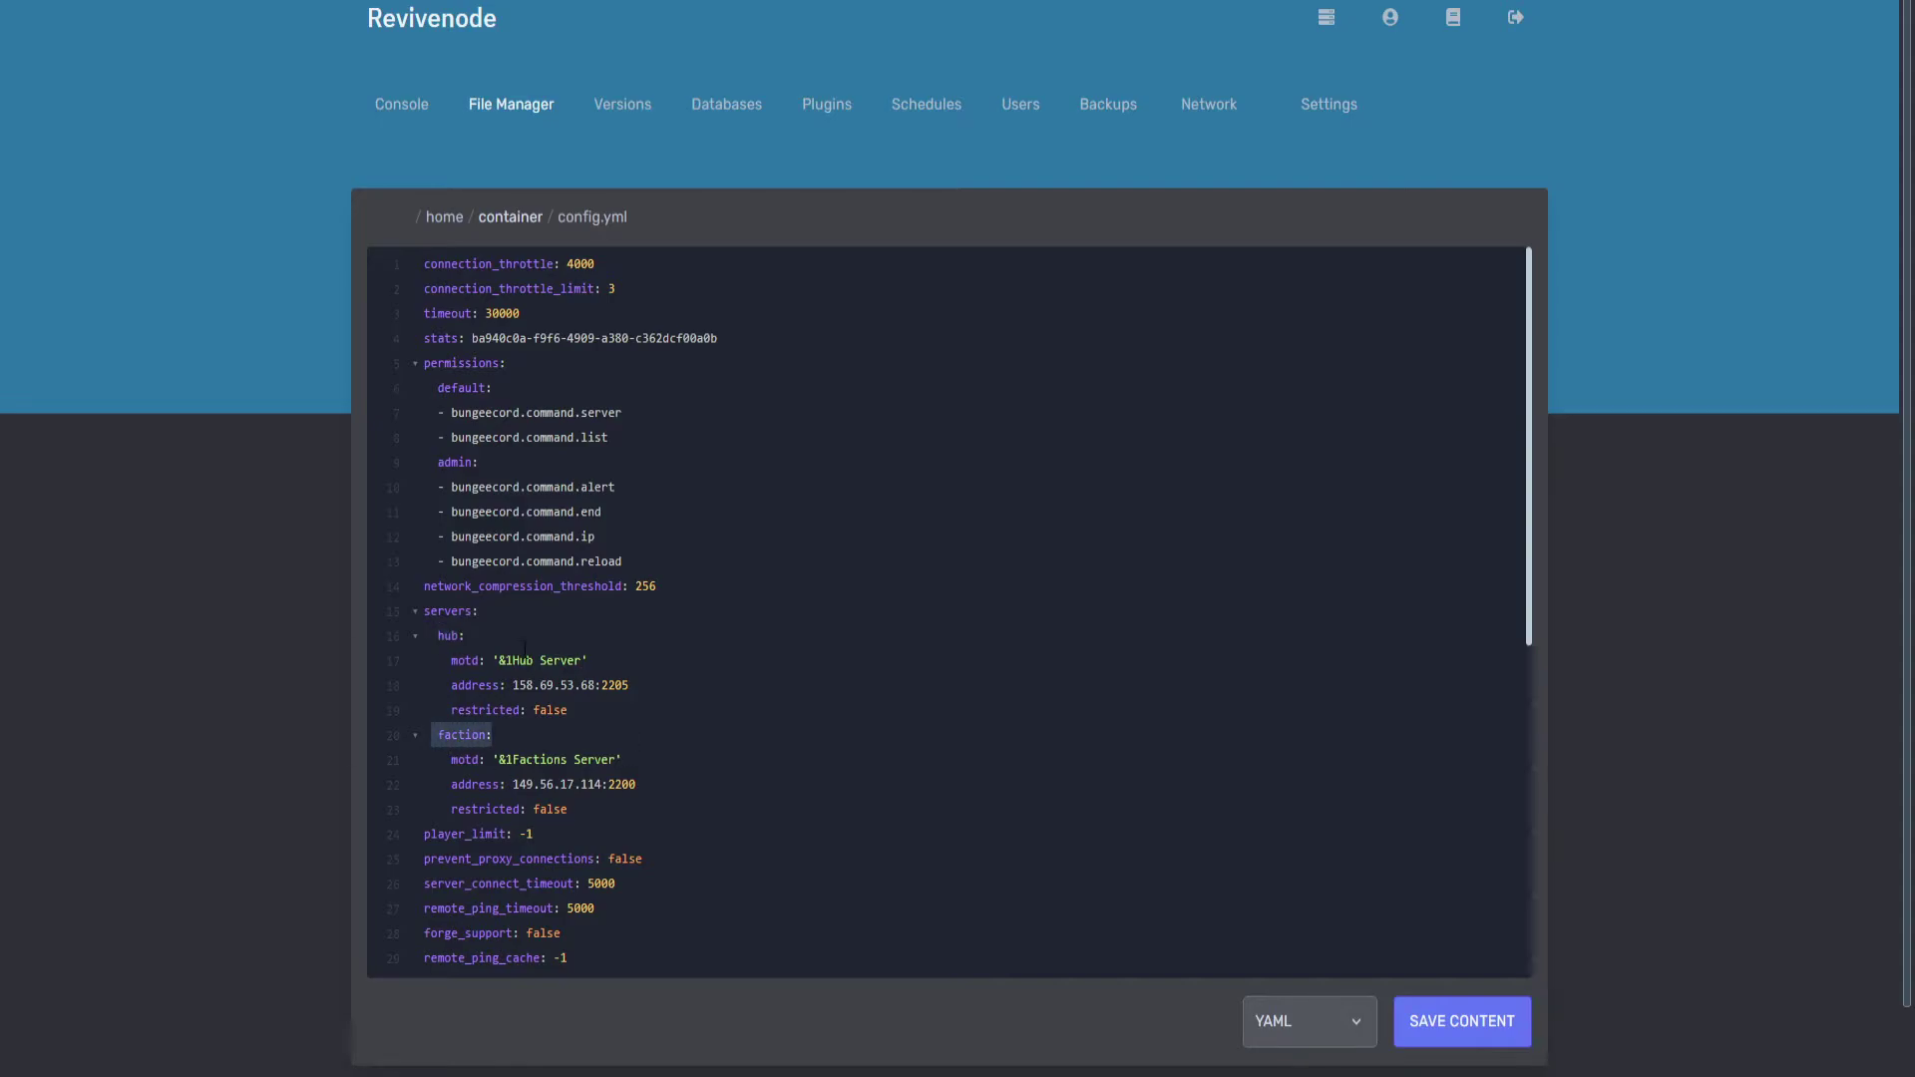
# - Set ip_forward to true in the proxy's config.yml
pyautogui.scroll(-3, 525, 649)
pyautogui.scroll(-2, 507, 609)
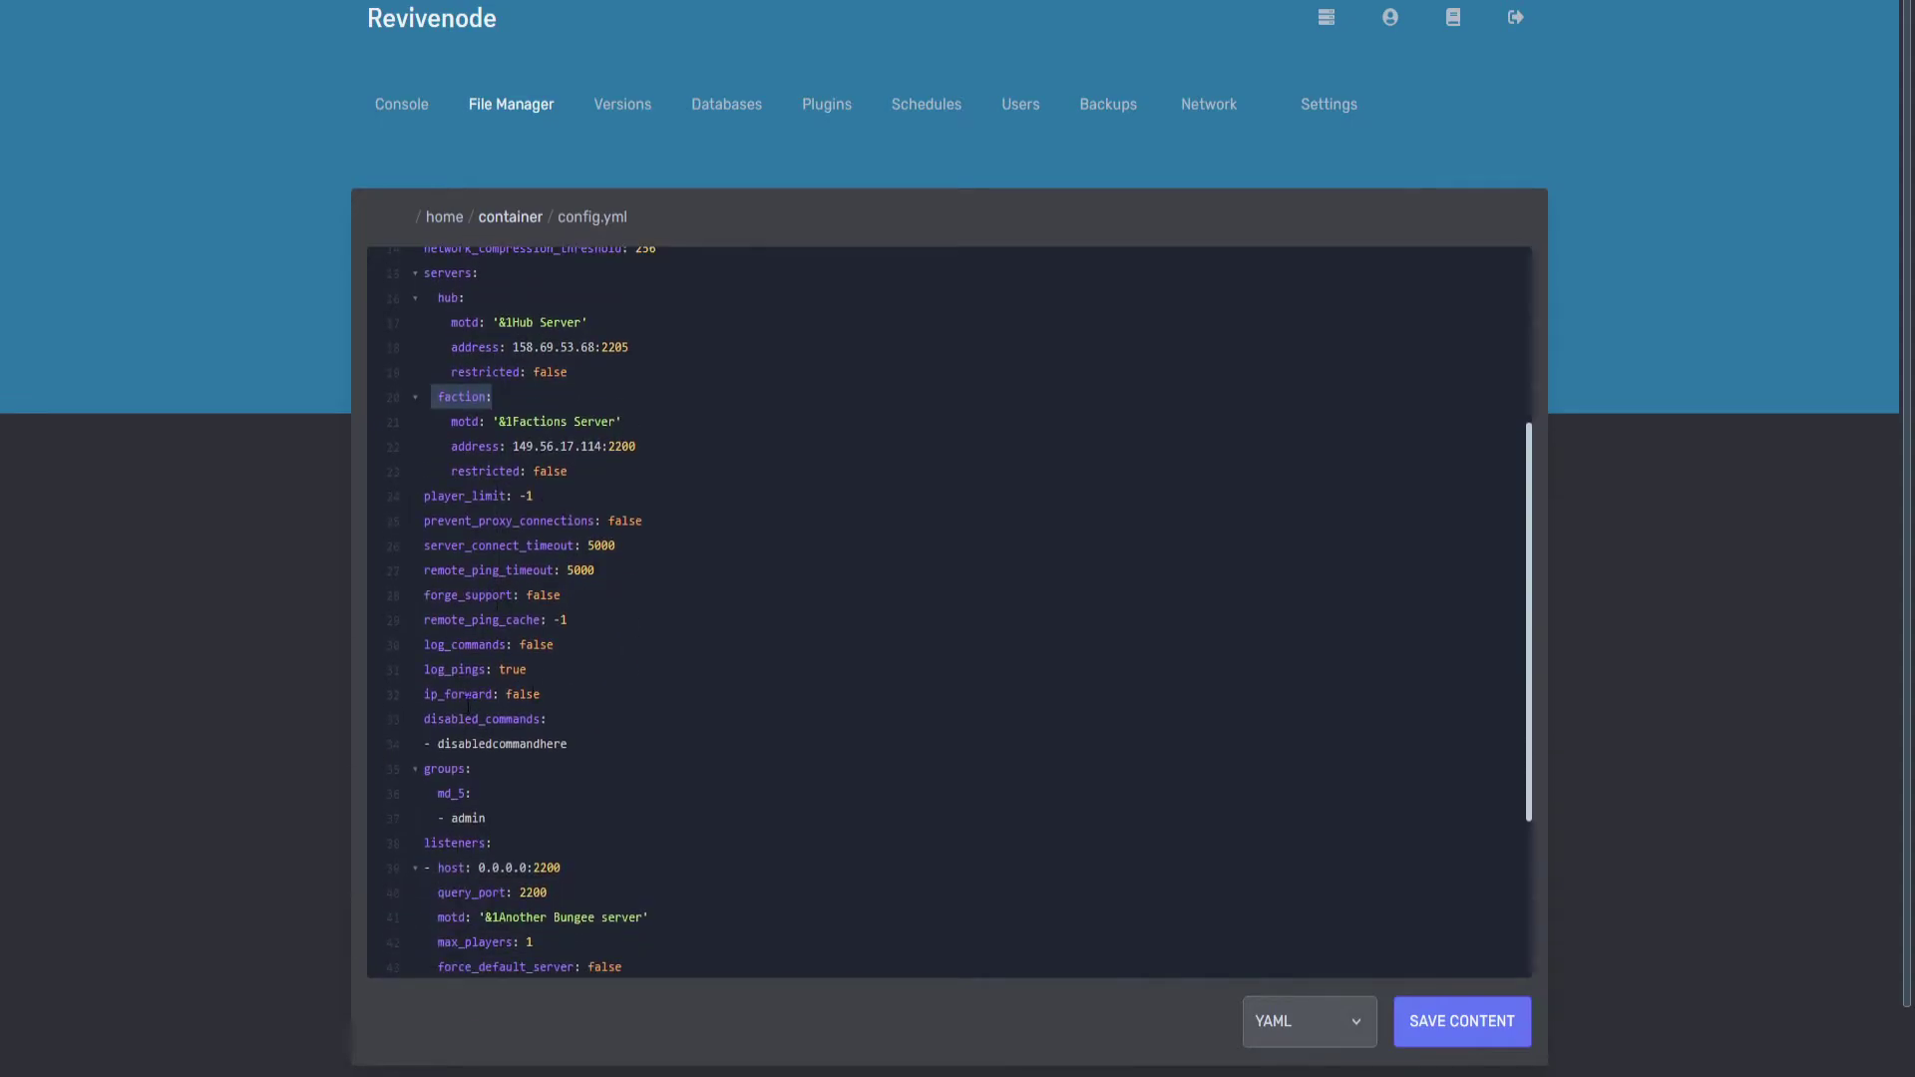
pyautogui.doubleClick(523, 694)
pyautogui.write('true')
pyautogui.scroll(-2, 486, 705)
pyautogui.moveTo(487, 705)
pyautogui.mouseDown()
pyautogui.moveTo(403, 656)
pyautogui.moveTo(466, 686)
pyautogui.mouseUp()
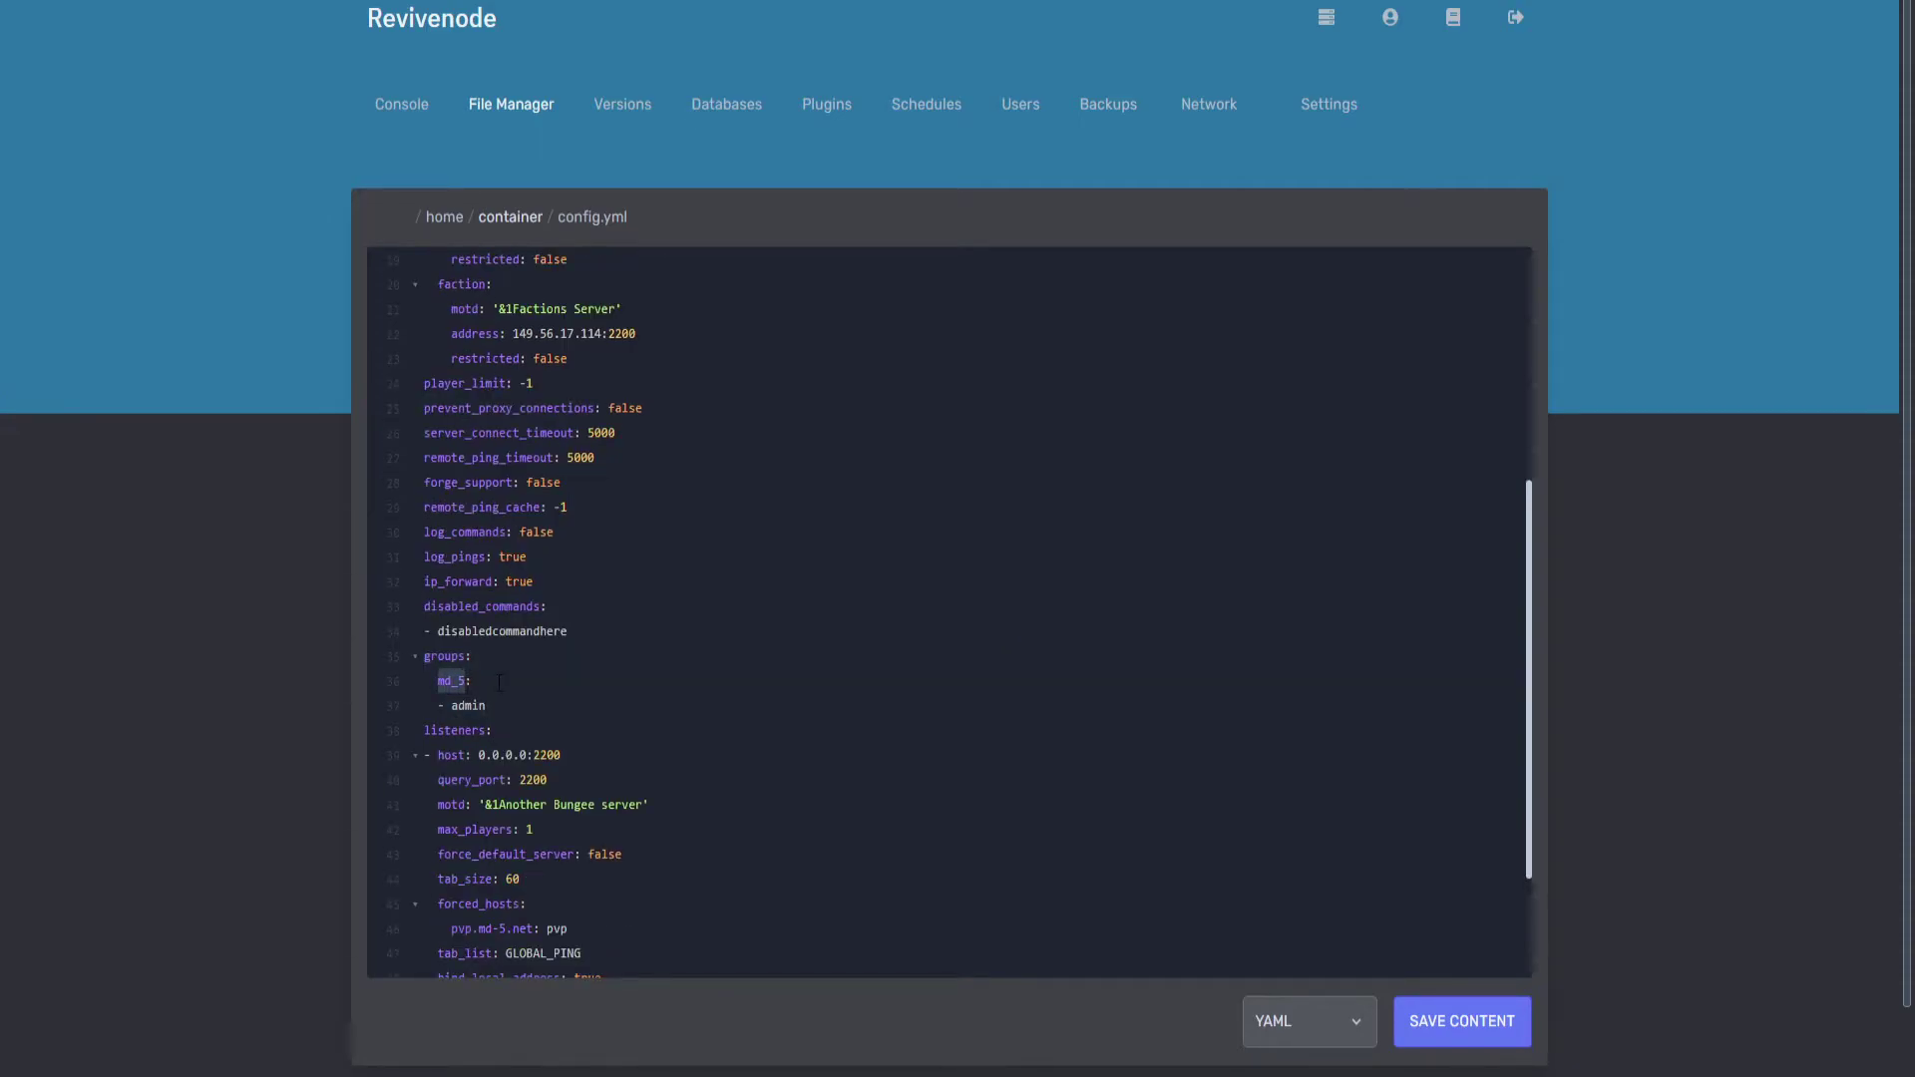
# - Change the listener motd to '&fRevivnenode Hosting'
pyautogui.scroll(-2, 545, 727)
pyautogui.moveTo(560, 642); pyautogui.dragTo(427, 643)
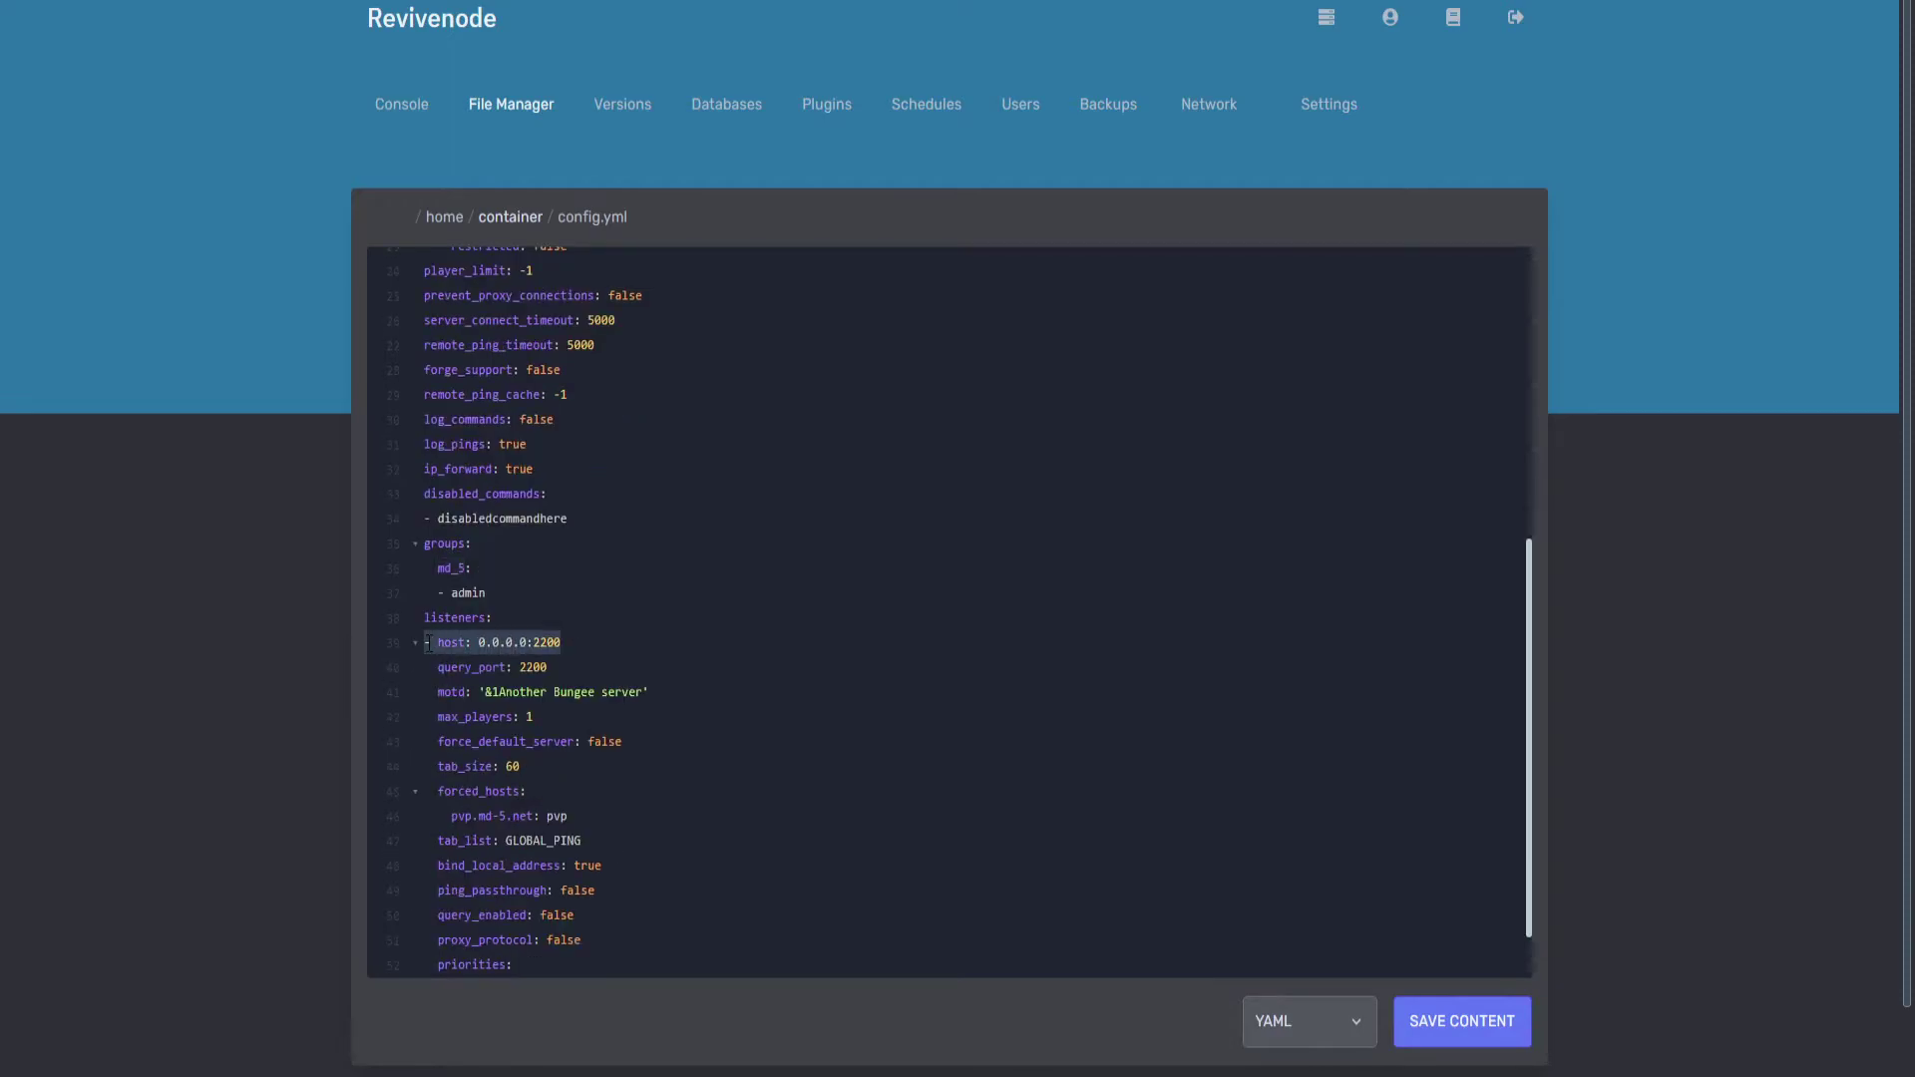
pyautogui.click(601, 645)
pyautogui.moveTo(485, 693); pyautogui.dragTo(643, 692)
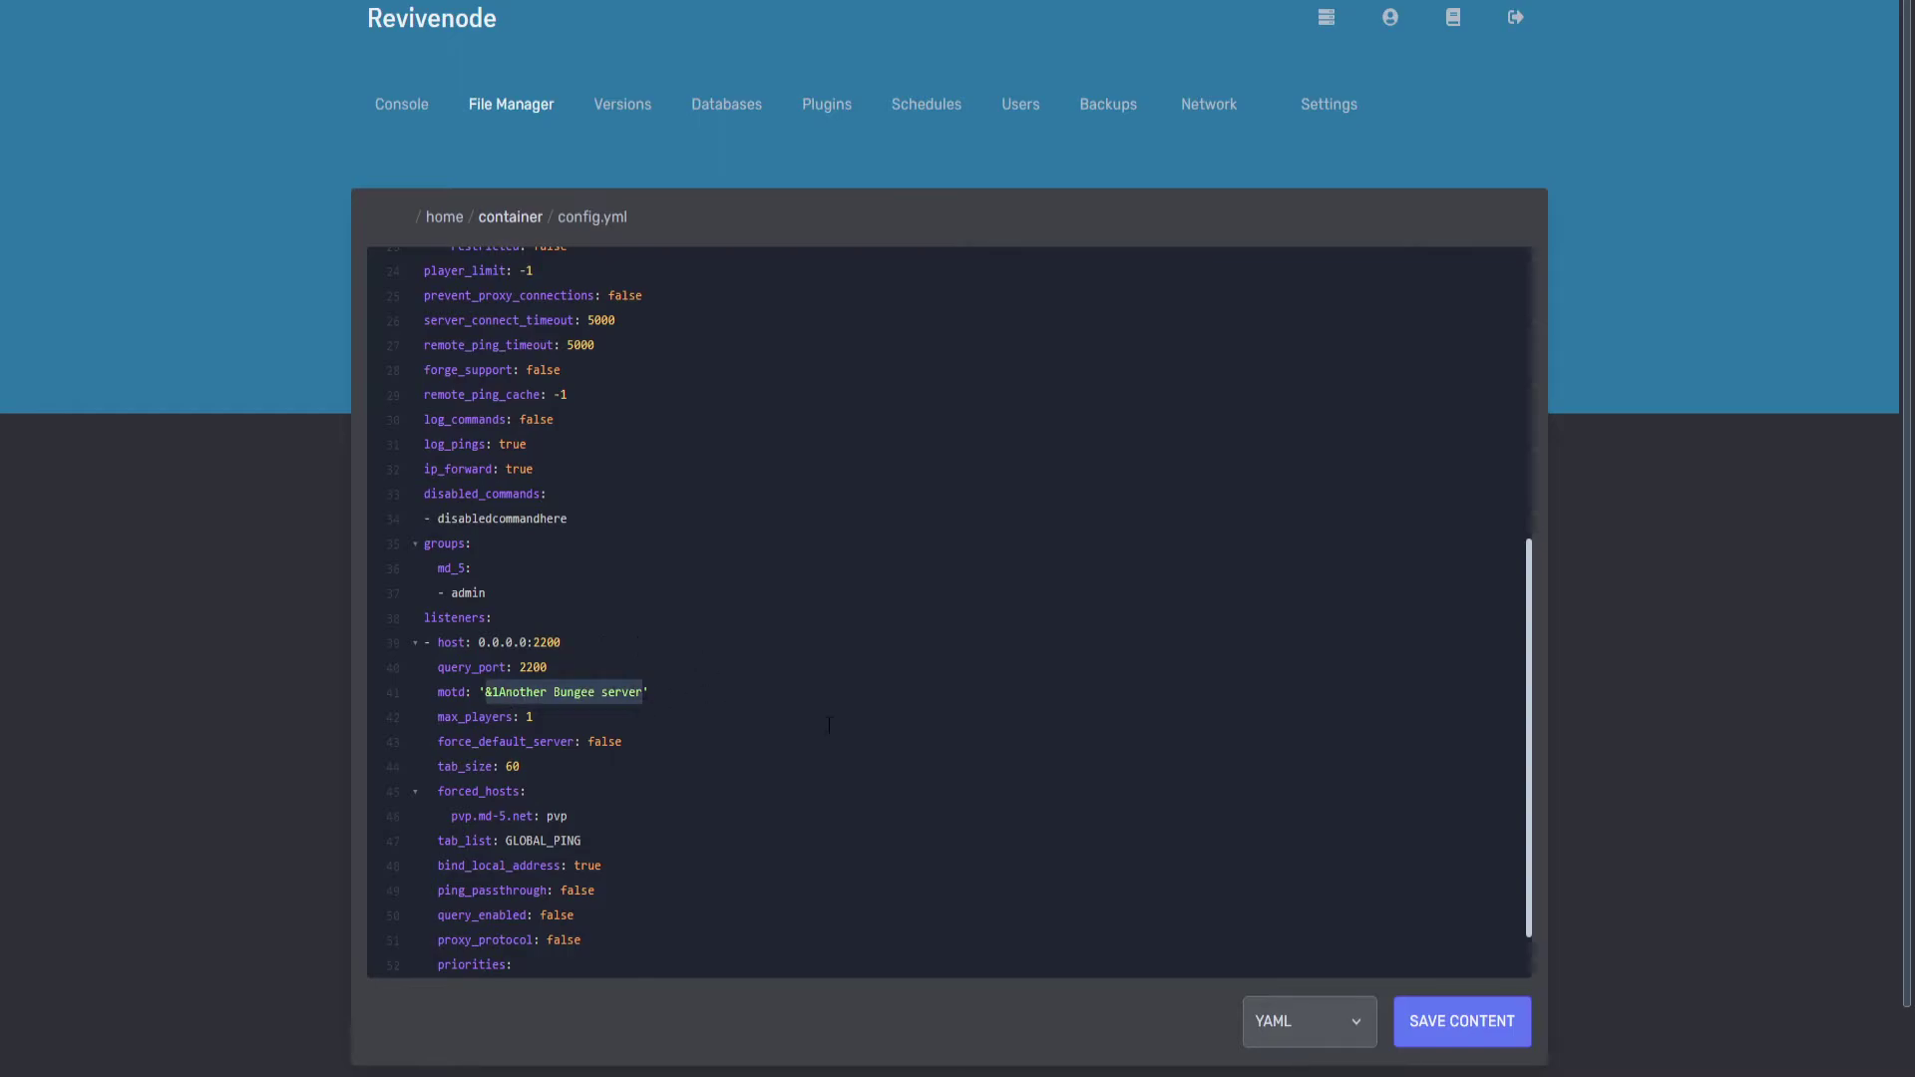
pyautogui.write('&fRevivnenode Hosting')
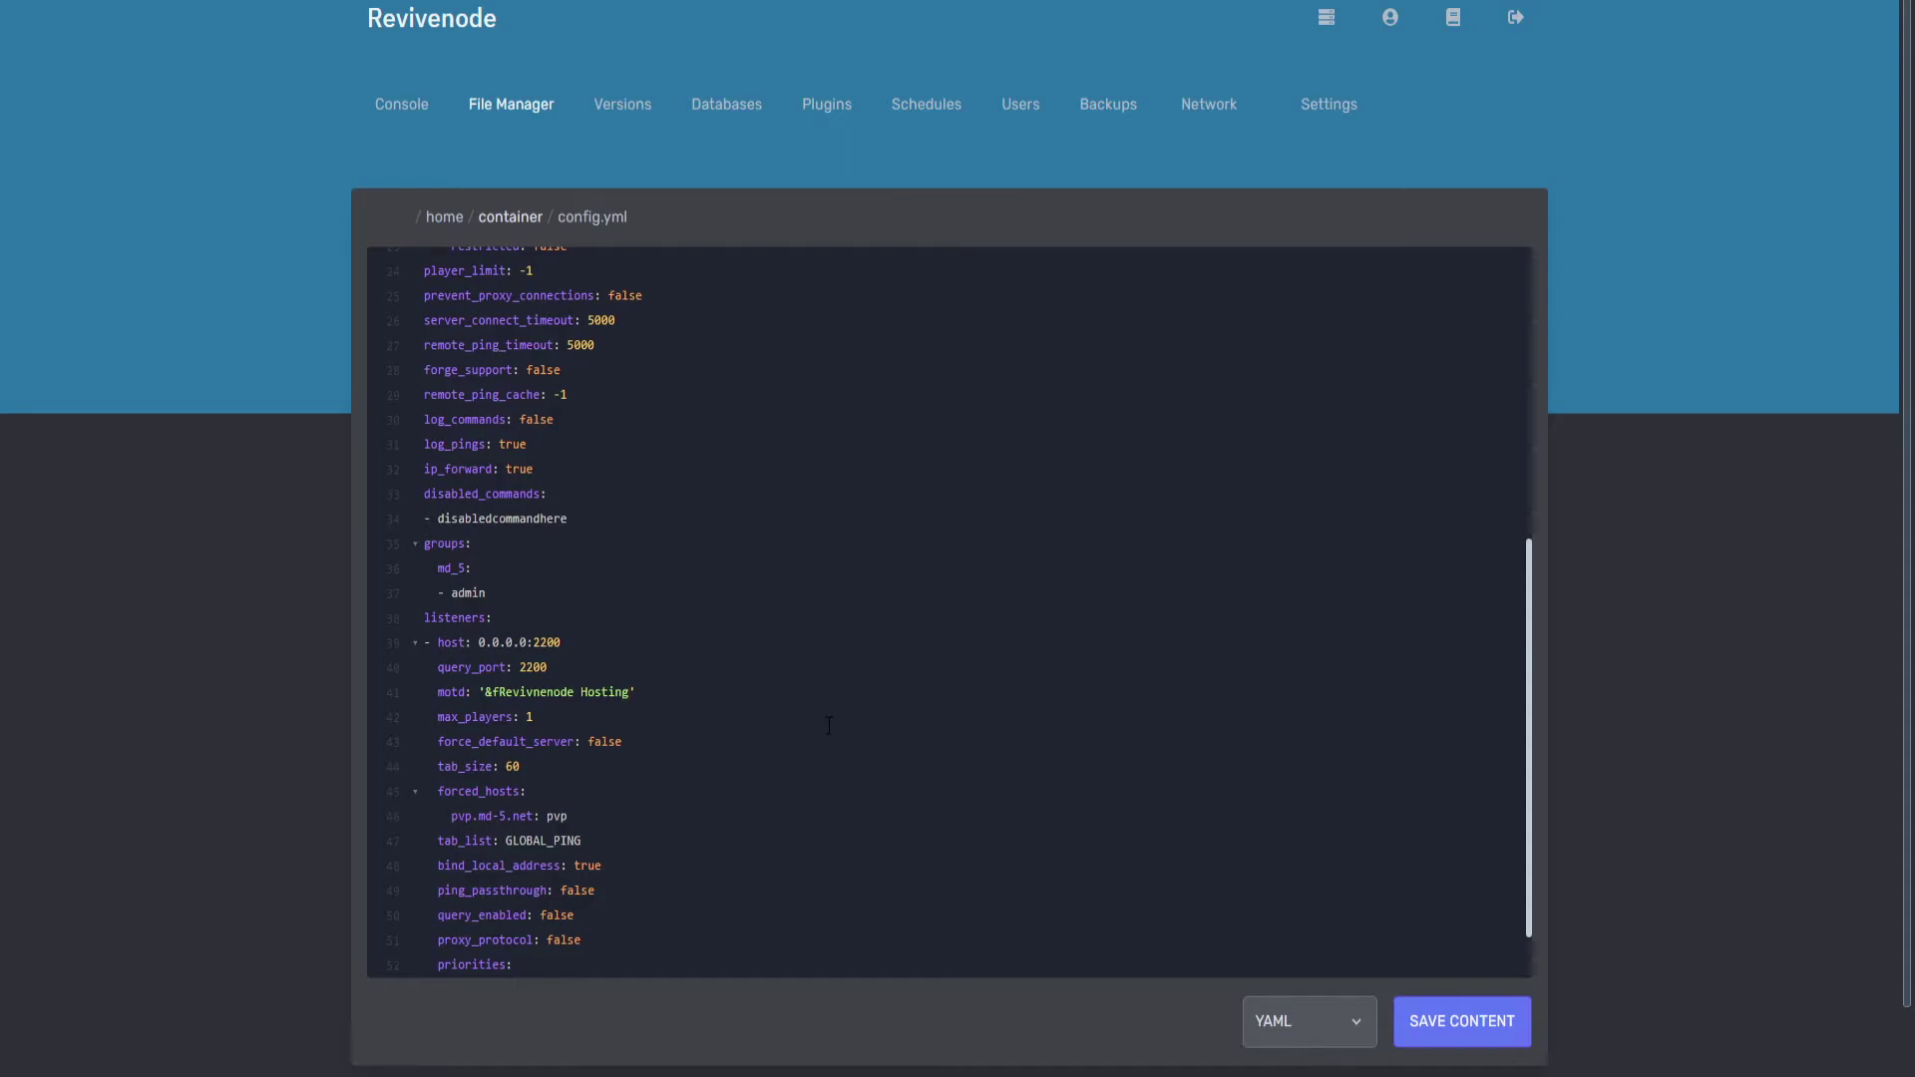
# - Set force_default_server to true and replace the lobby priority with hub
pyautogui.scroll(-1, 828, 725)
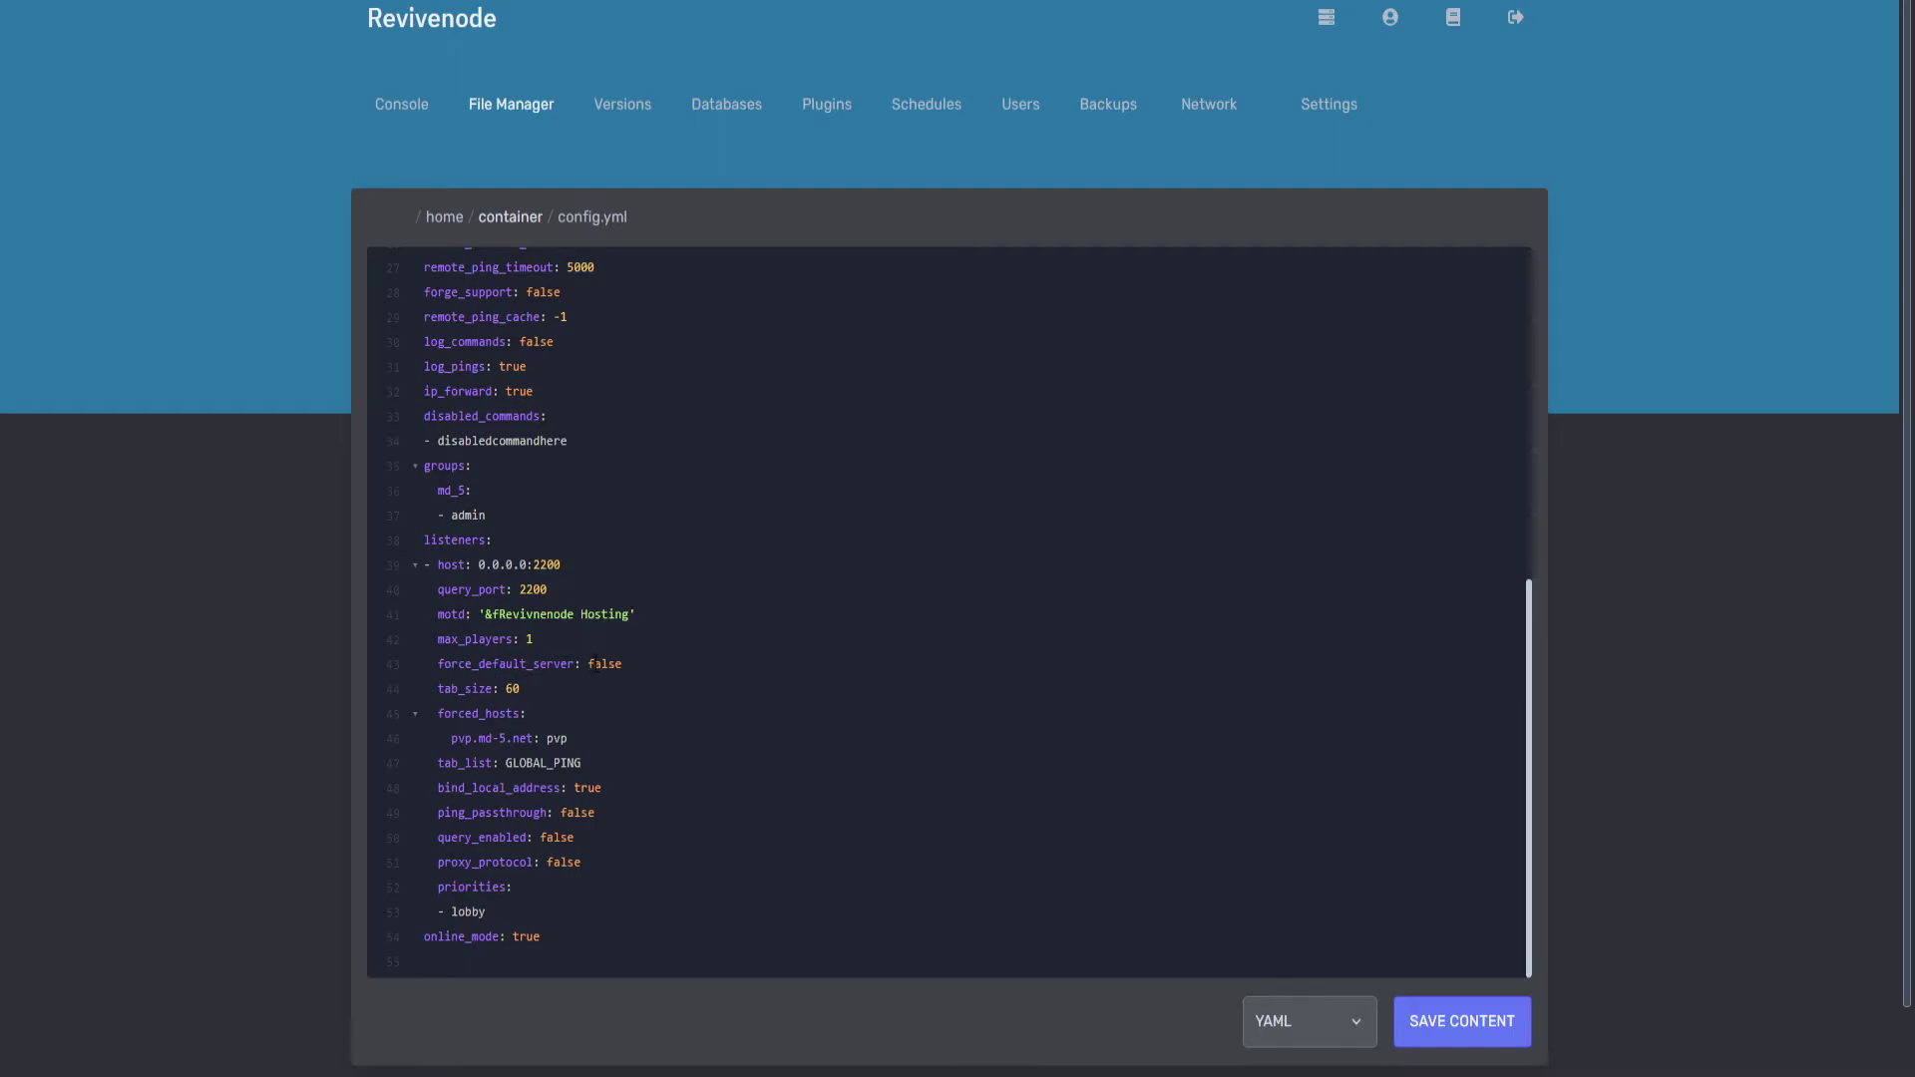
pyautogui.moveTo(590, 666); pyautogui.dragTo(639, 665)
pyautogui.write('true')
pyautogui.moveTo(451, 911); pyautogui.dragTo(500, 914)
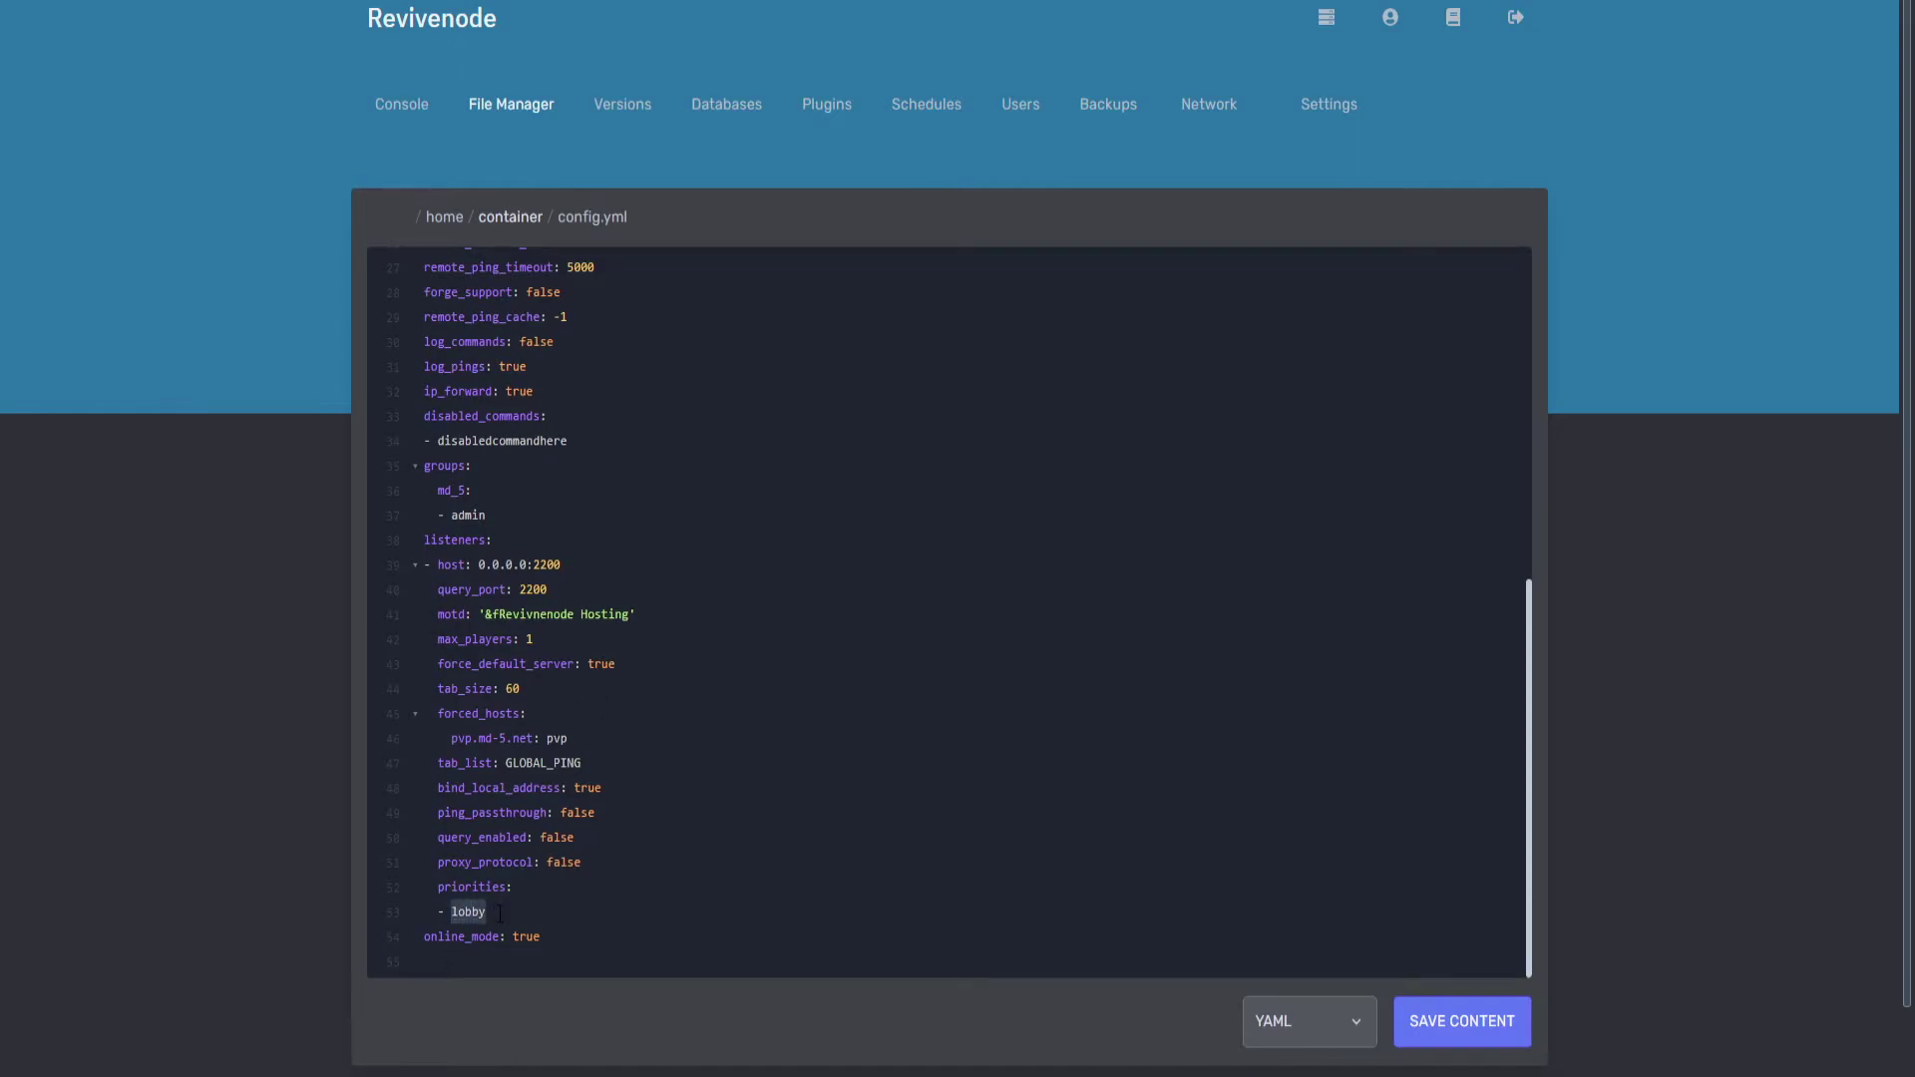
pyautogui.write('hub')
# - Check the pvp forced host entry and save config.yml
pyautogui.hotkey('shift', 'Home')
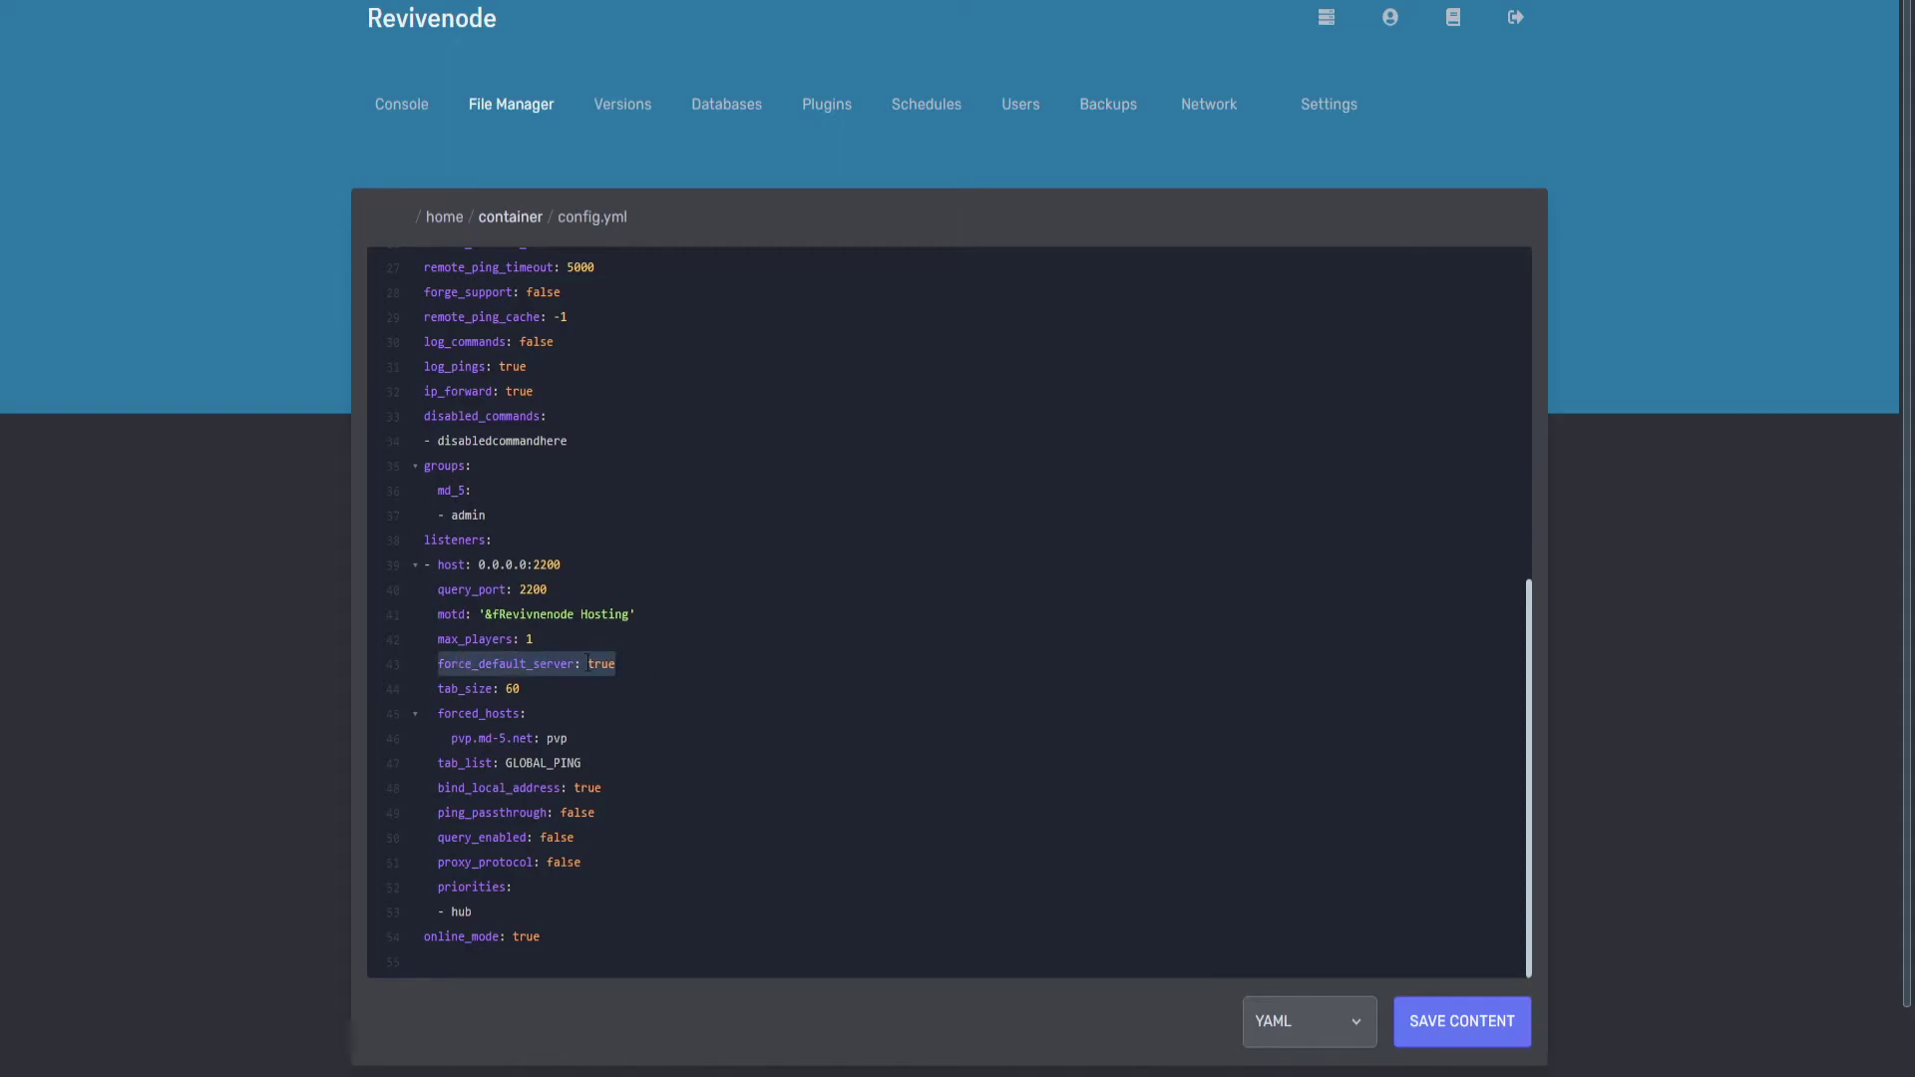
pyautogui.doubleClick(554, 739)
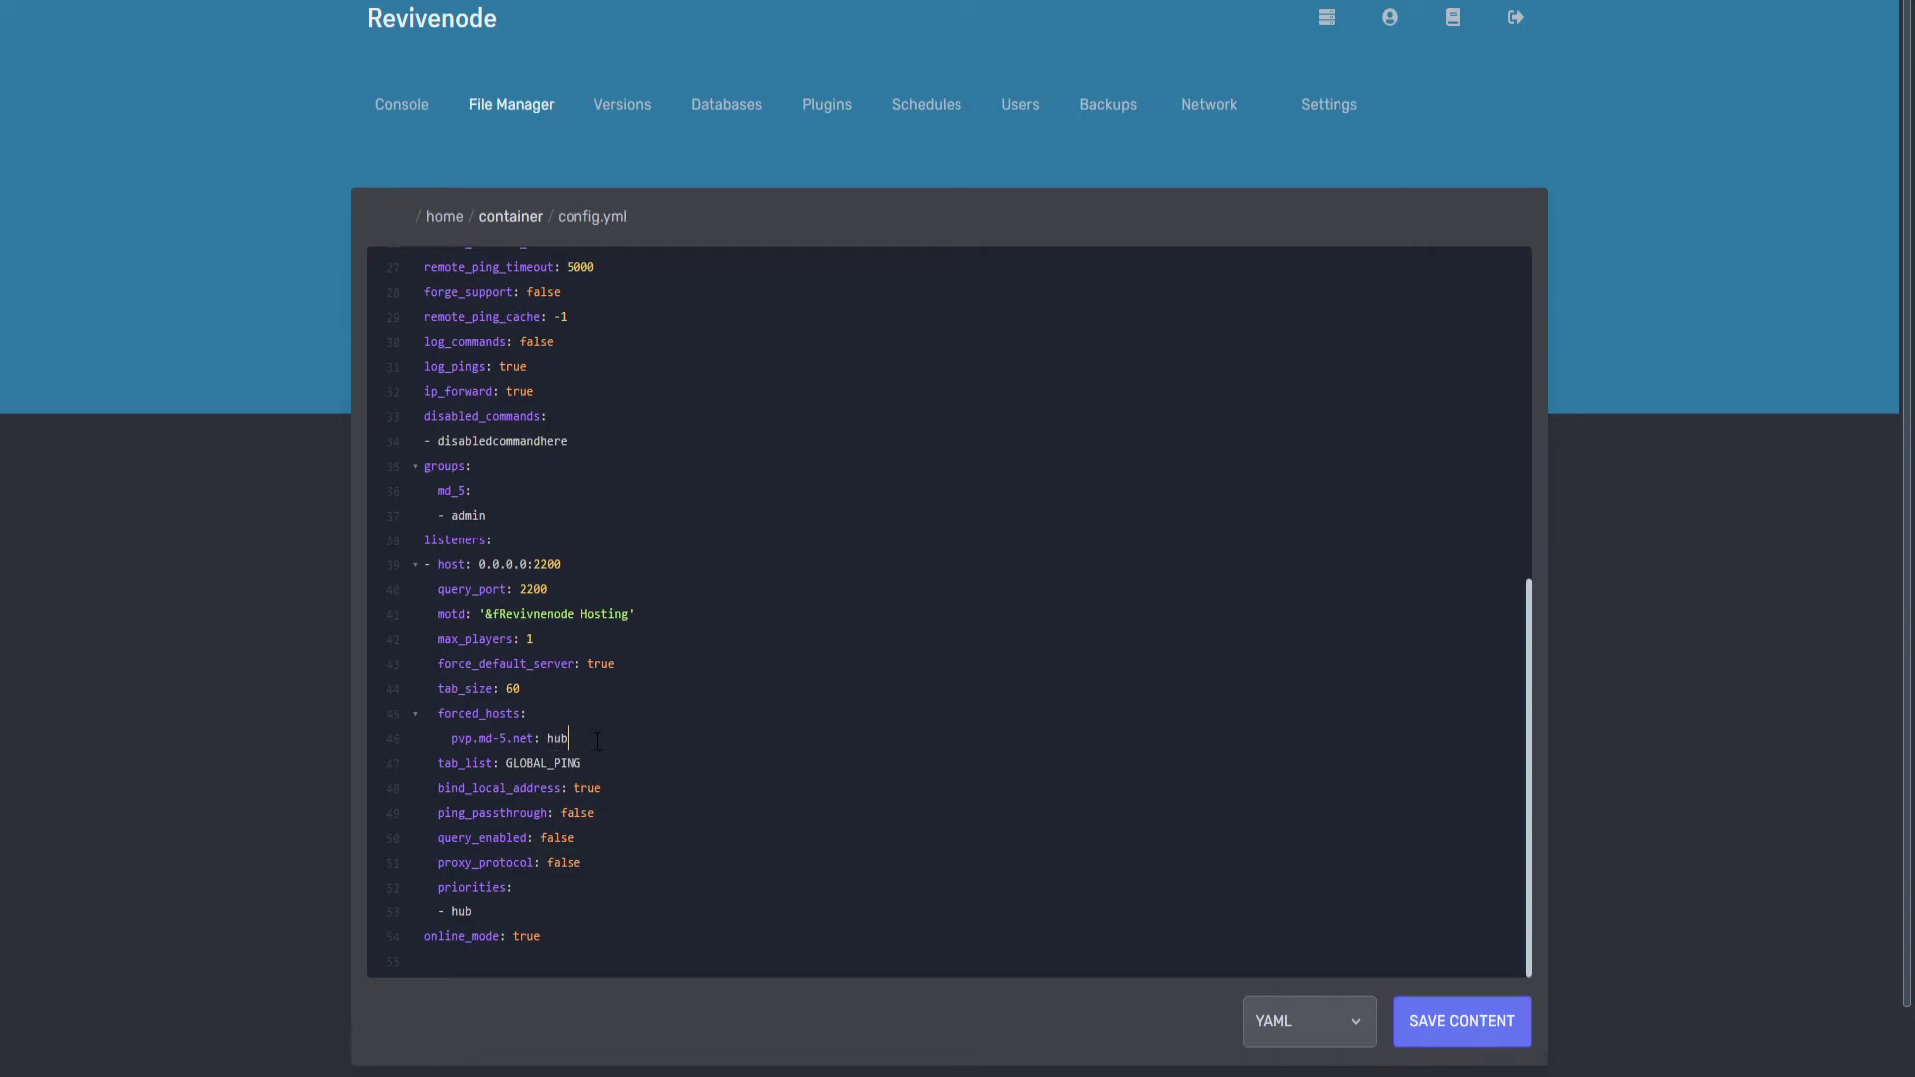
pyautogui.hotkey('ctrl', 'Home')
pyautogui.click(1462, 1021)
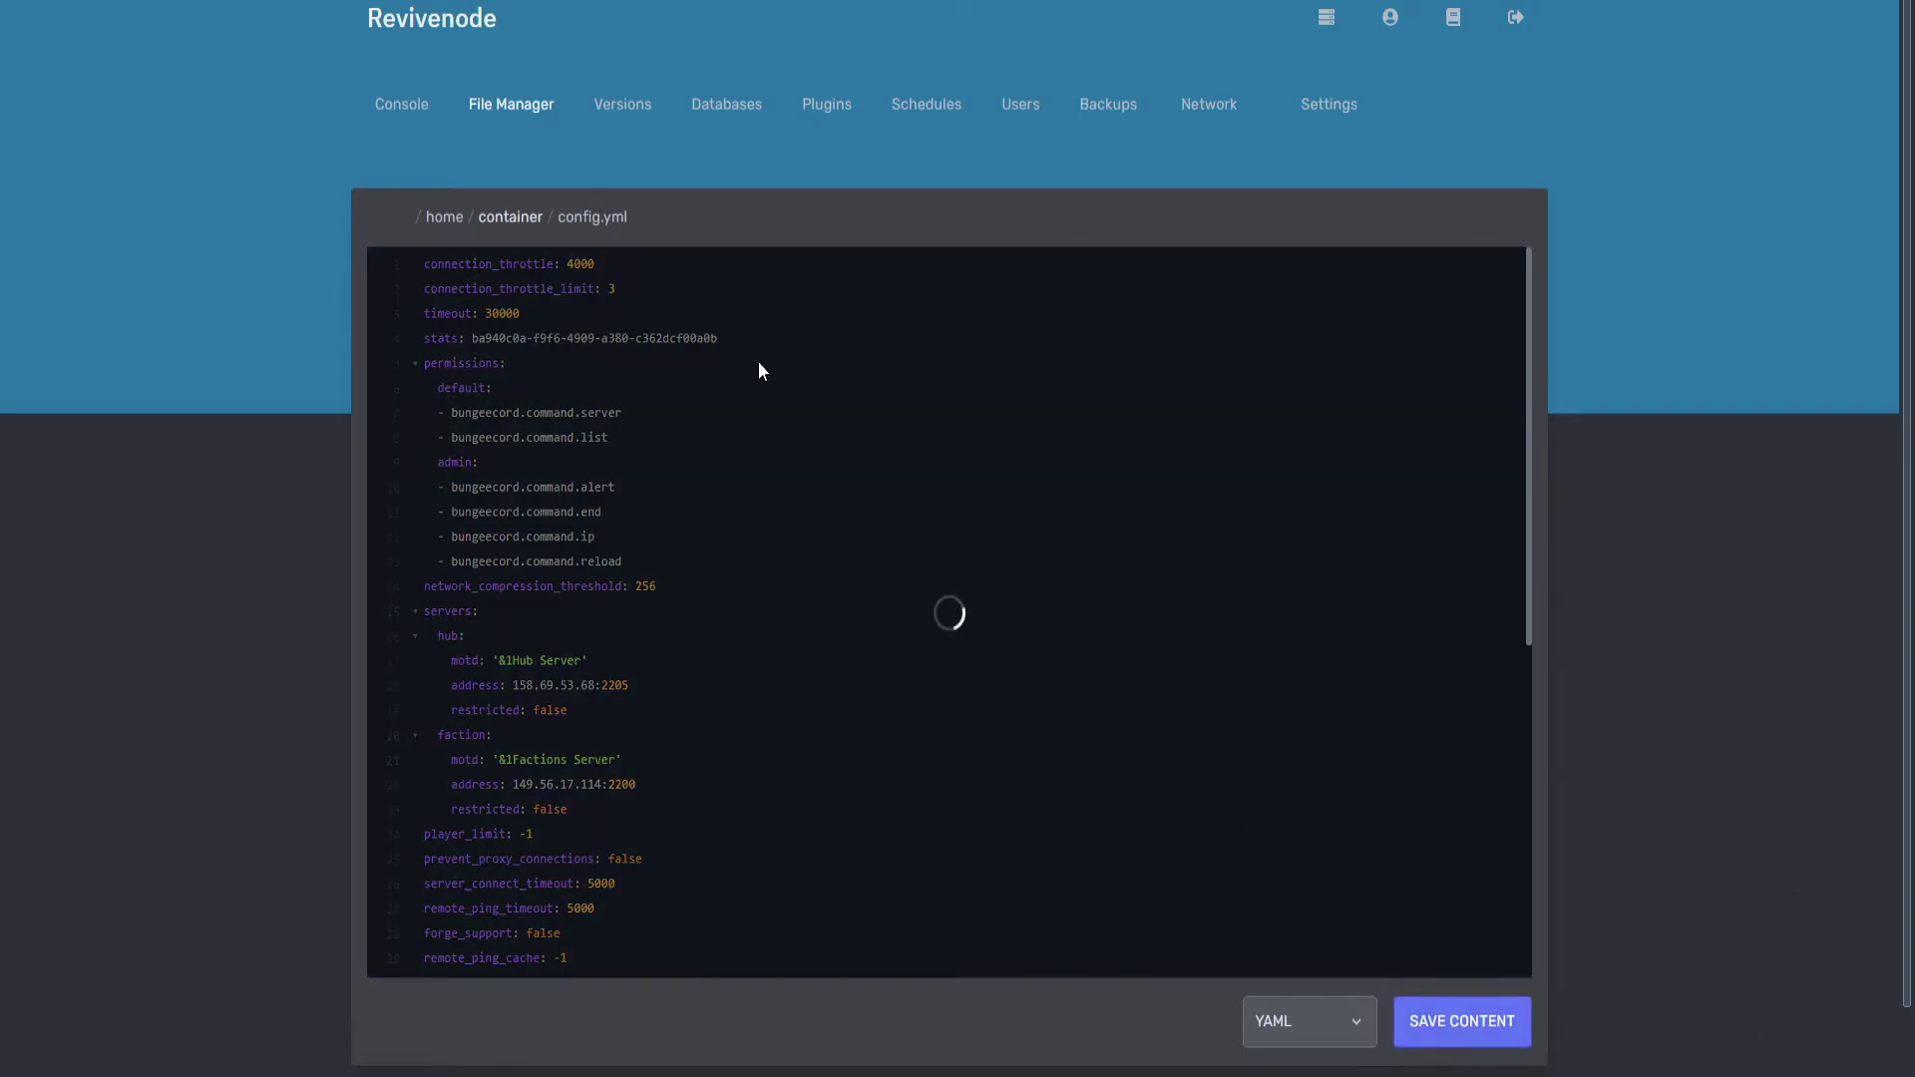
pyautogui.click(404, 108)
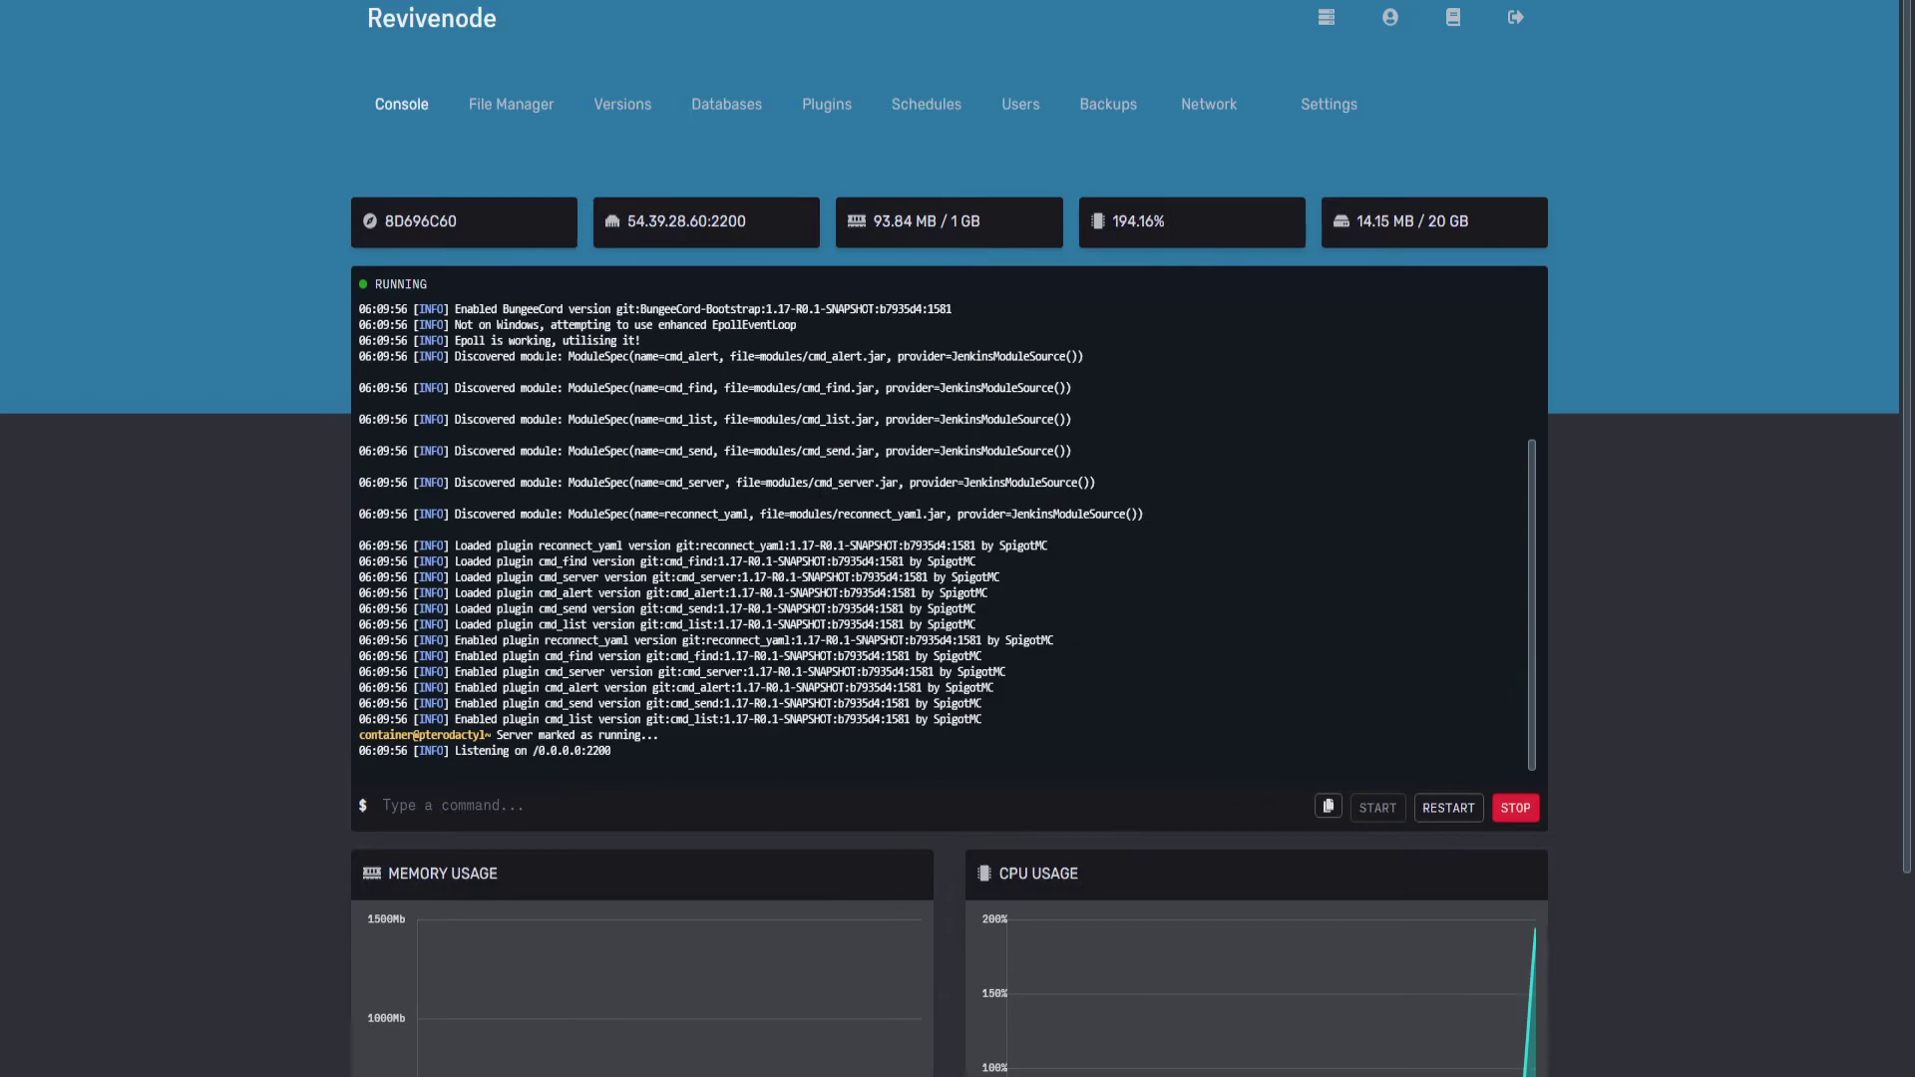
# - Set online-mode=false in the hub server's server.properties and save it
pyautogui.click(511, 104)
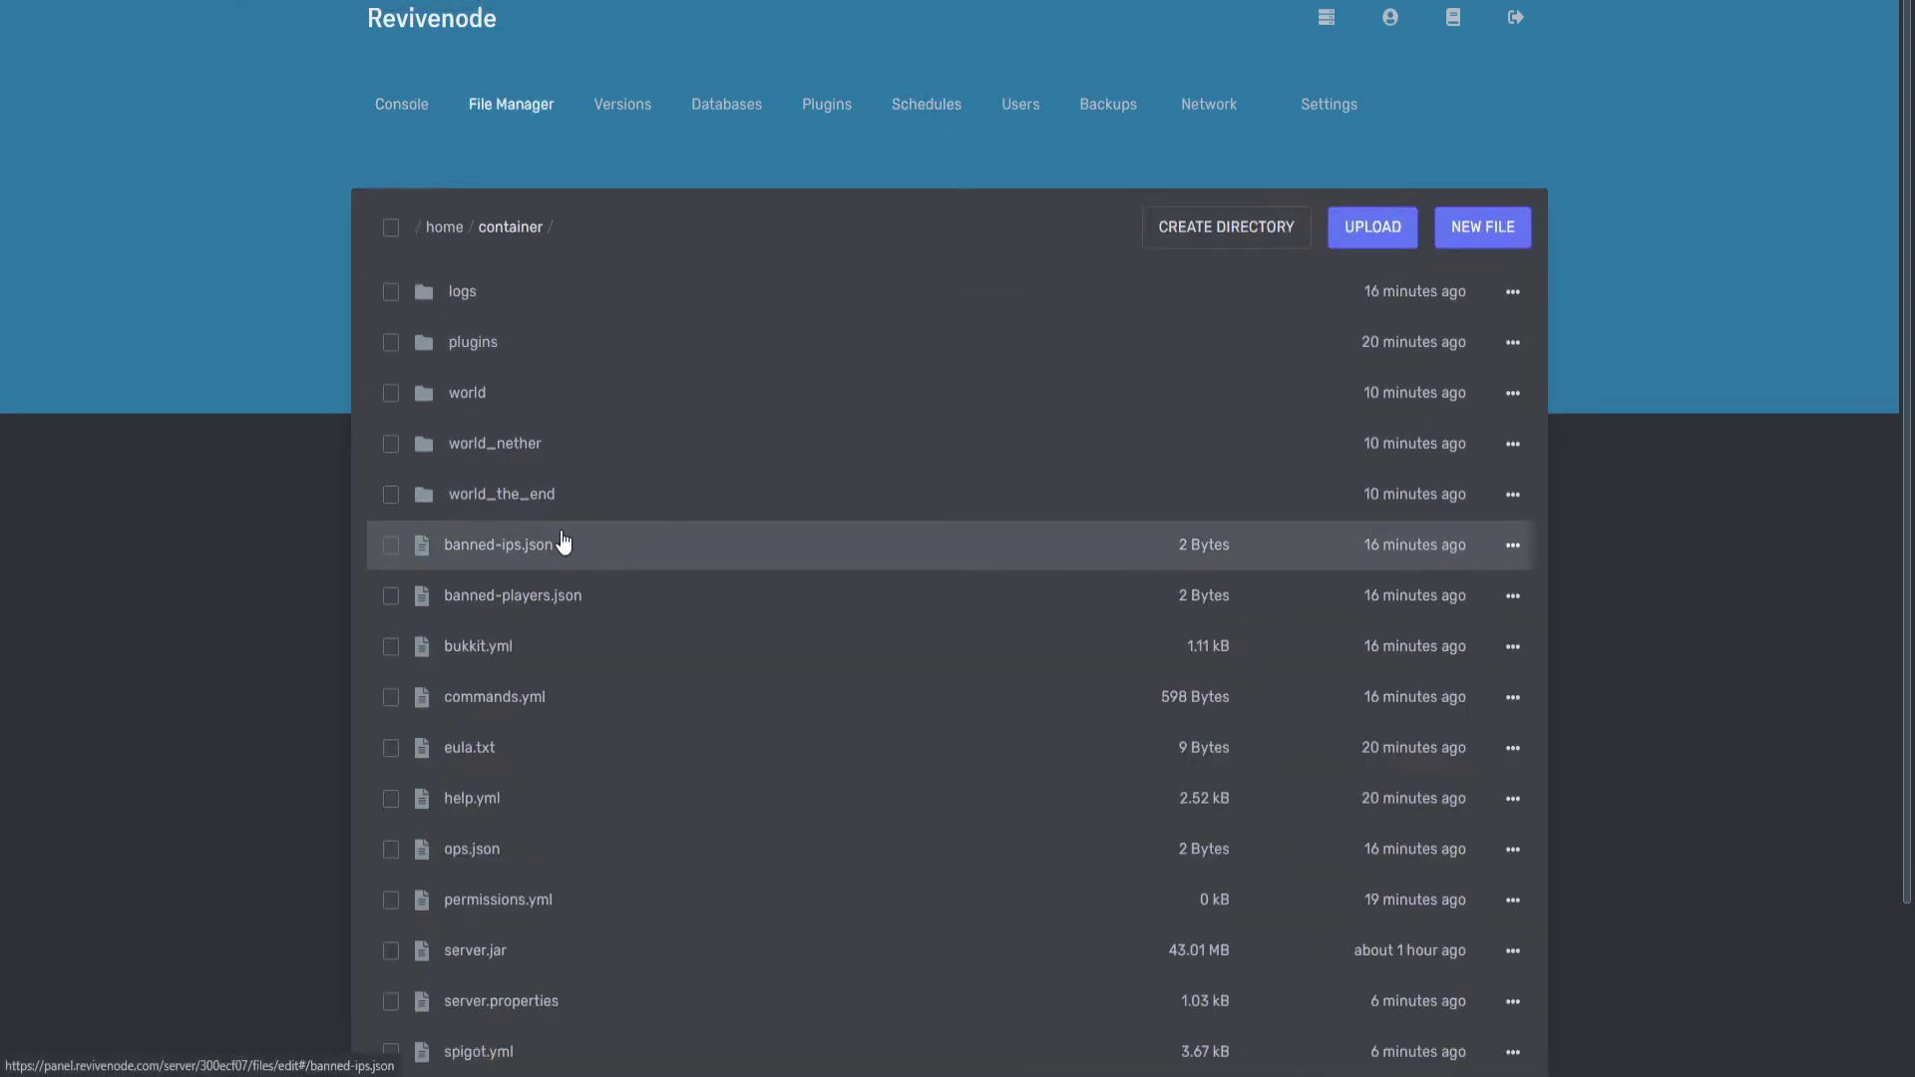
pyautogui.scroll(-2, 599, 539)
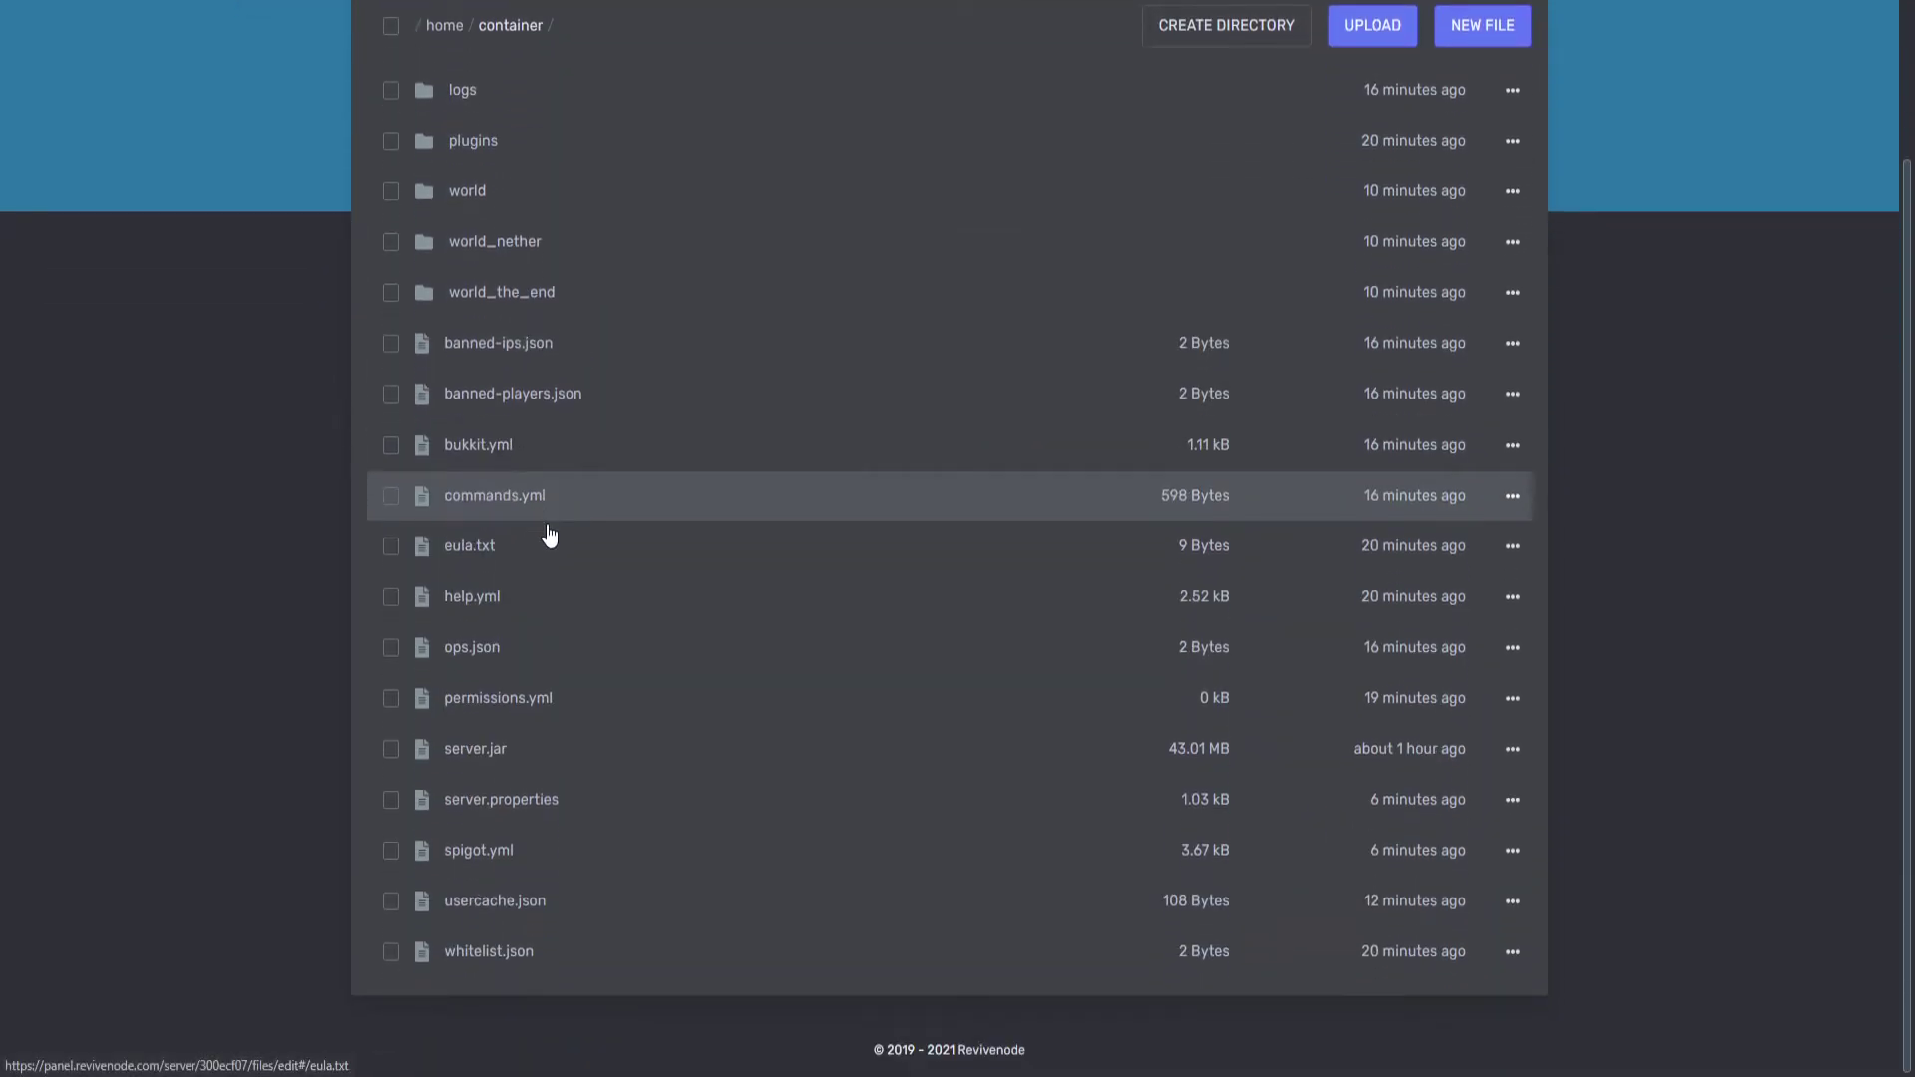
pyautogui.click(572, 821)
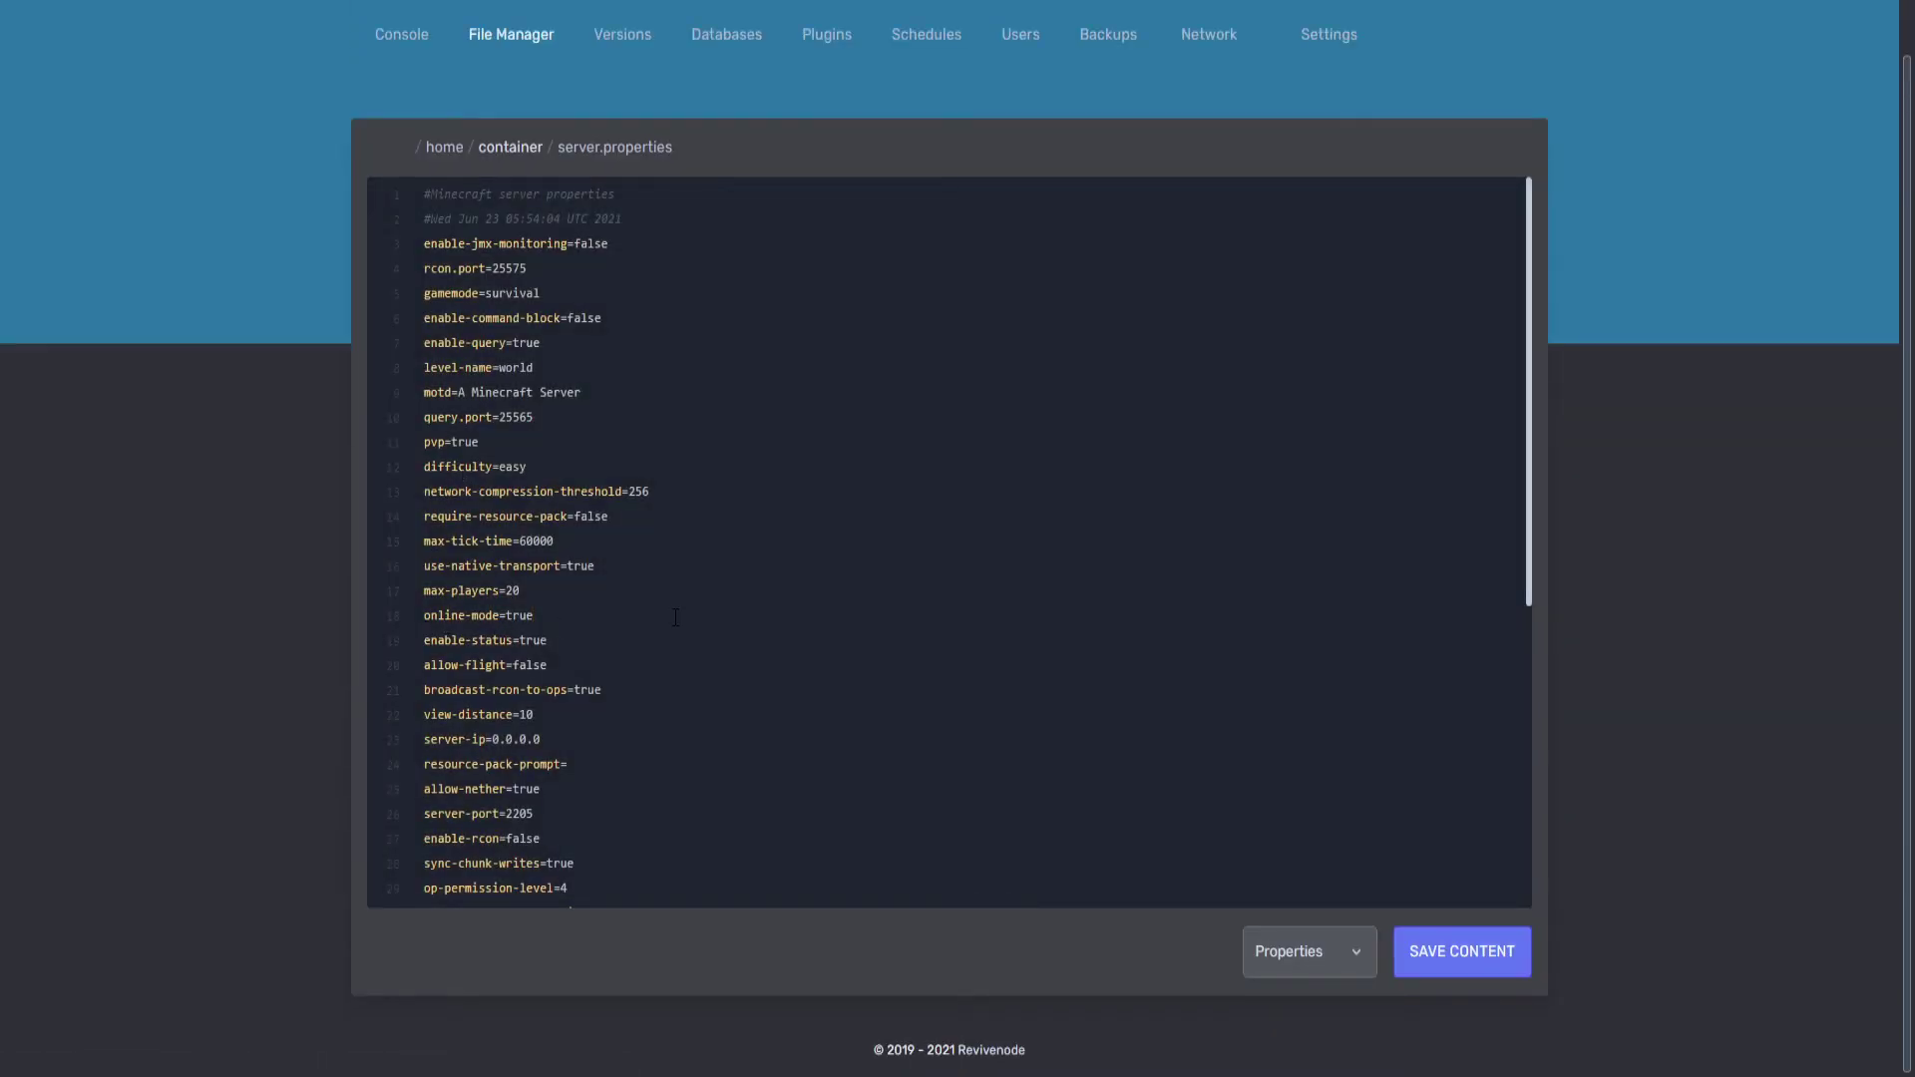
pyautogui.hotkey('ctrl', 'f')
pyautogui.write('onlie')
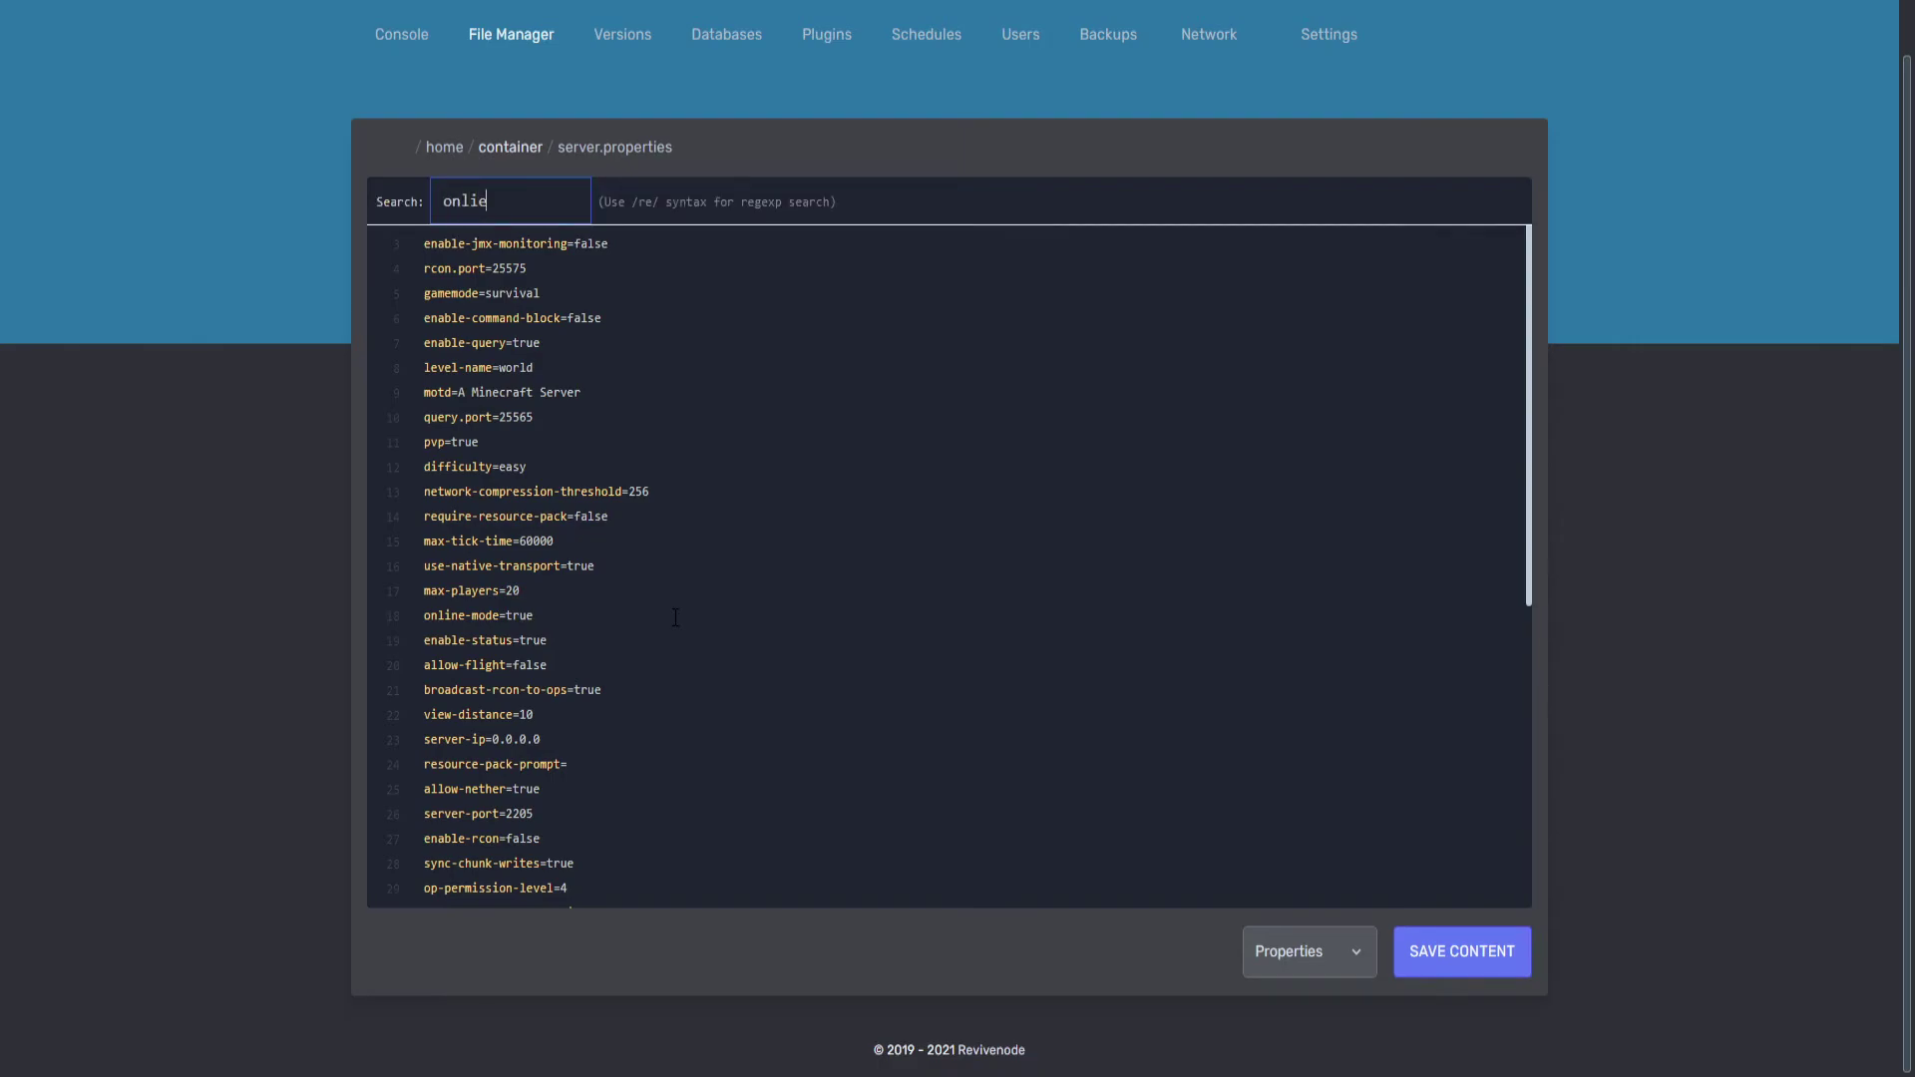
pyautogui.press('BackSpace')
pyautogui.write('ne-mode')
pyautogui.press('Return')
pyautogui.click(564, 615)
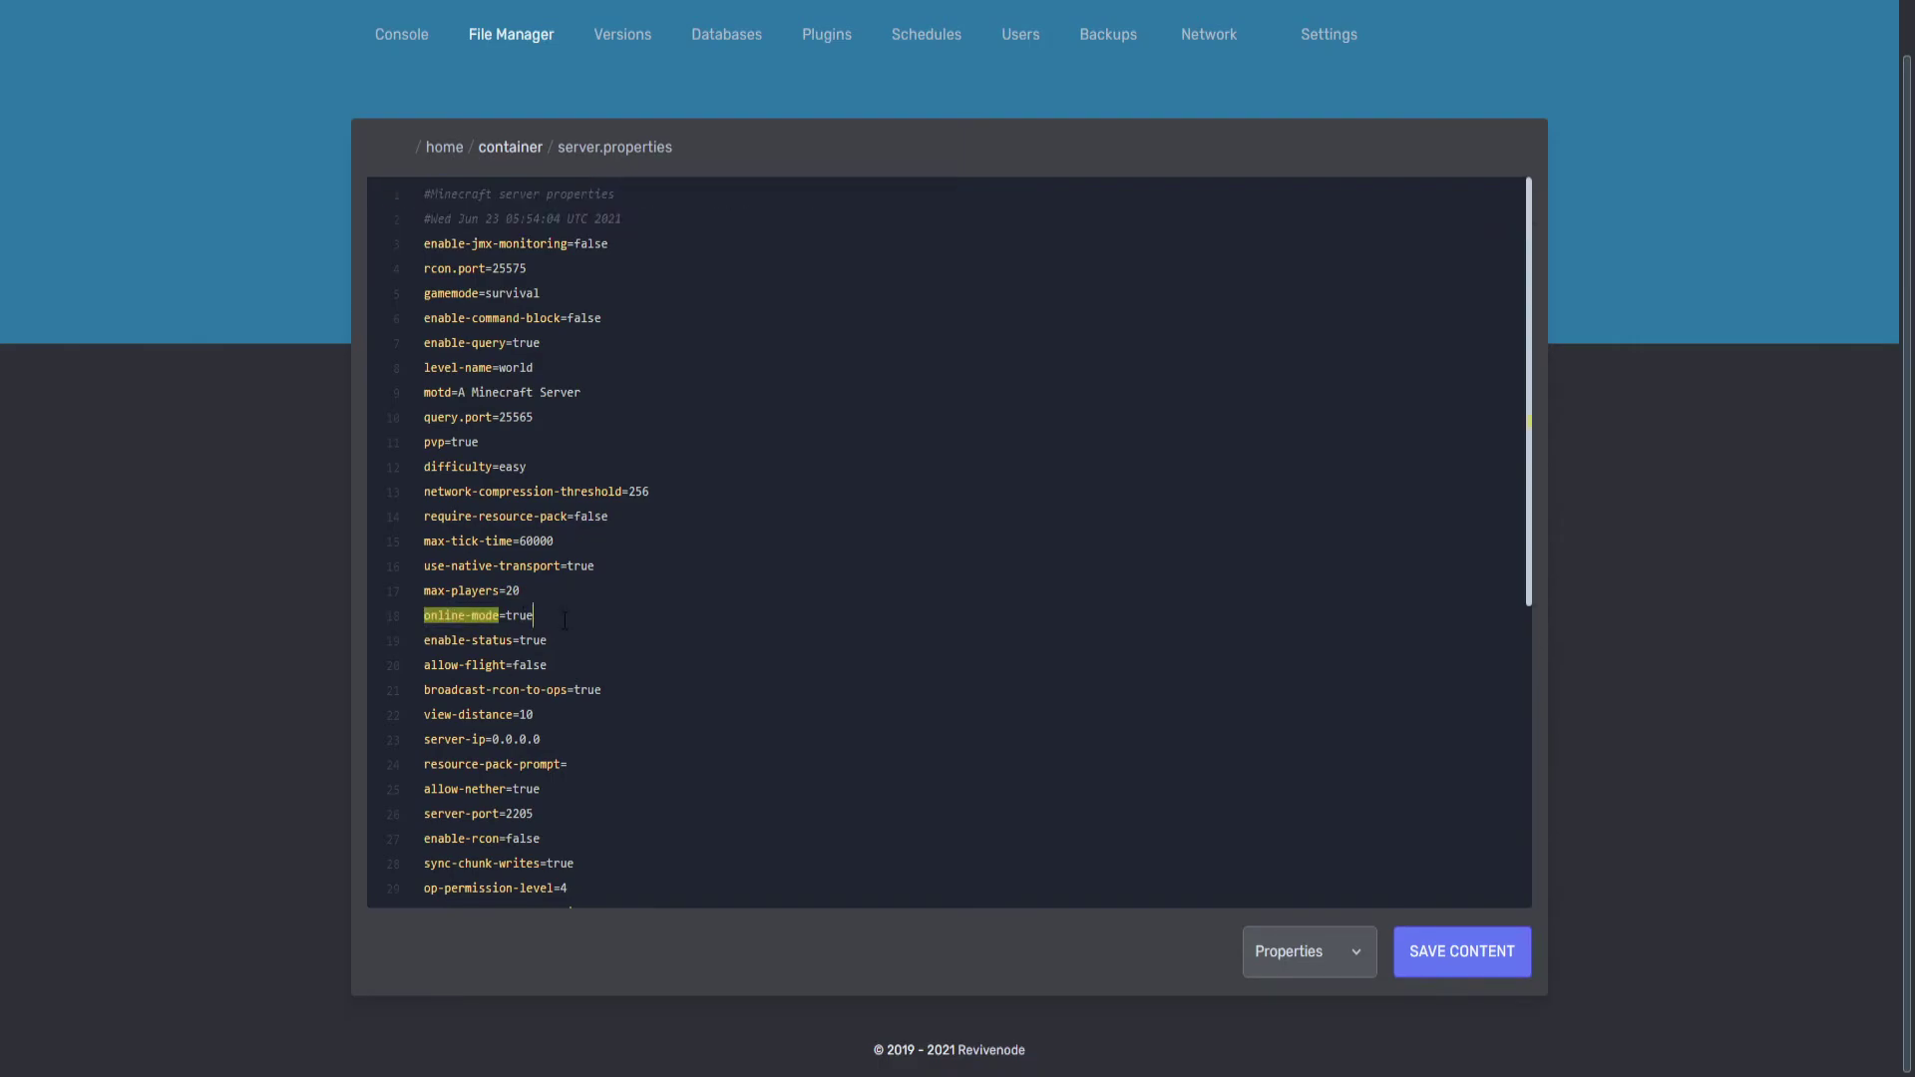
pyautogui.hotkey('shift', 'Left')
pyautogui.hotkey('shift', 'Left')
pyautogui.hotkey('shift', 'Left')
pyautogui.hotkey('shift', 'Left')
pyautogui.write('false')
pyautogui.click(1479, 966)
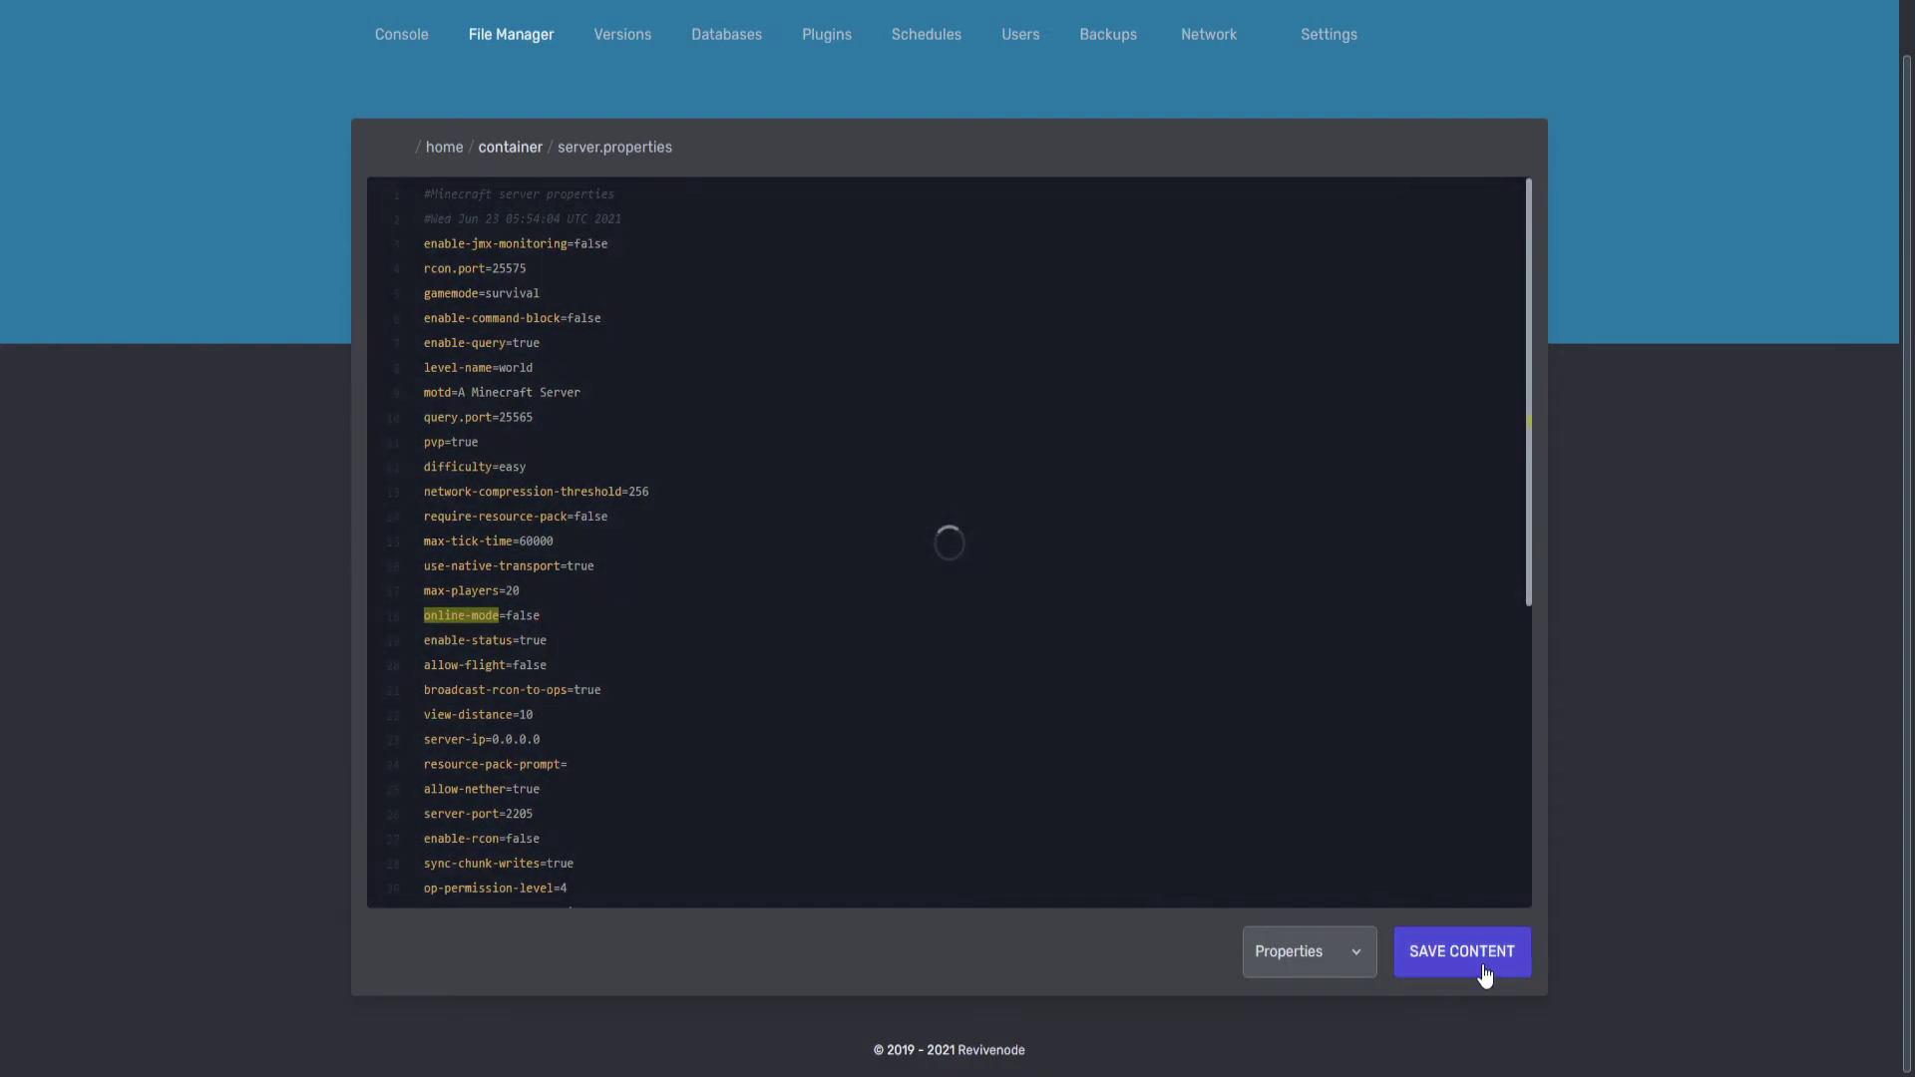
# - Set bungeecord: true in spigot.yml and save it
pyautogui.click(509, 147)
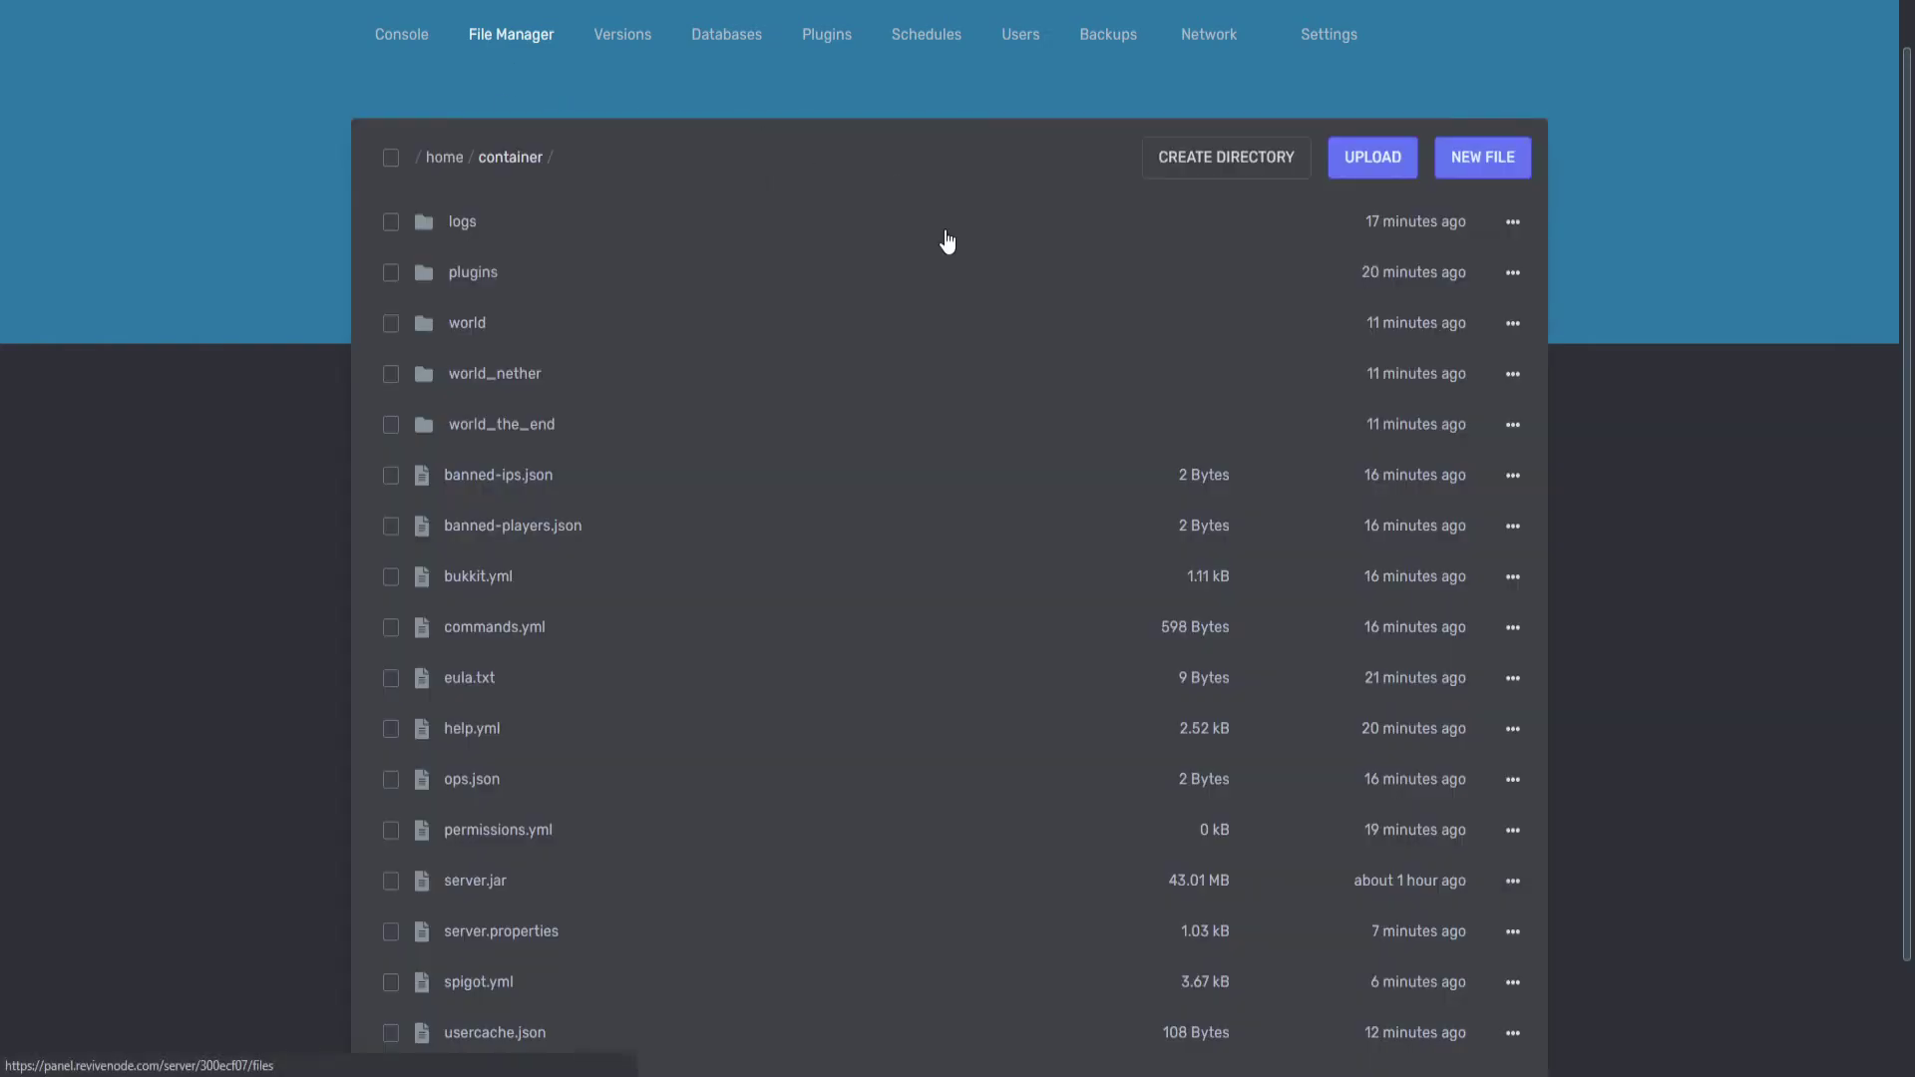
pyautogui.scroll(-2, 632, 602)
pyautogui.click(488, 867)
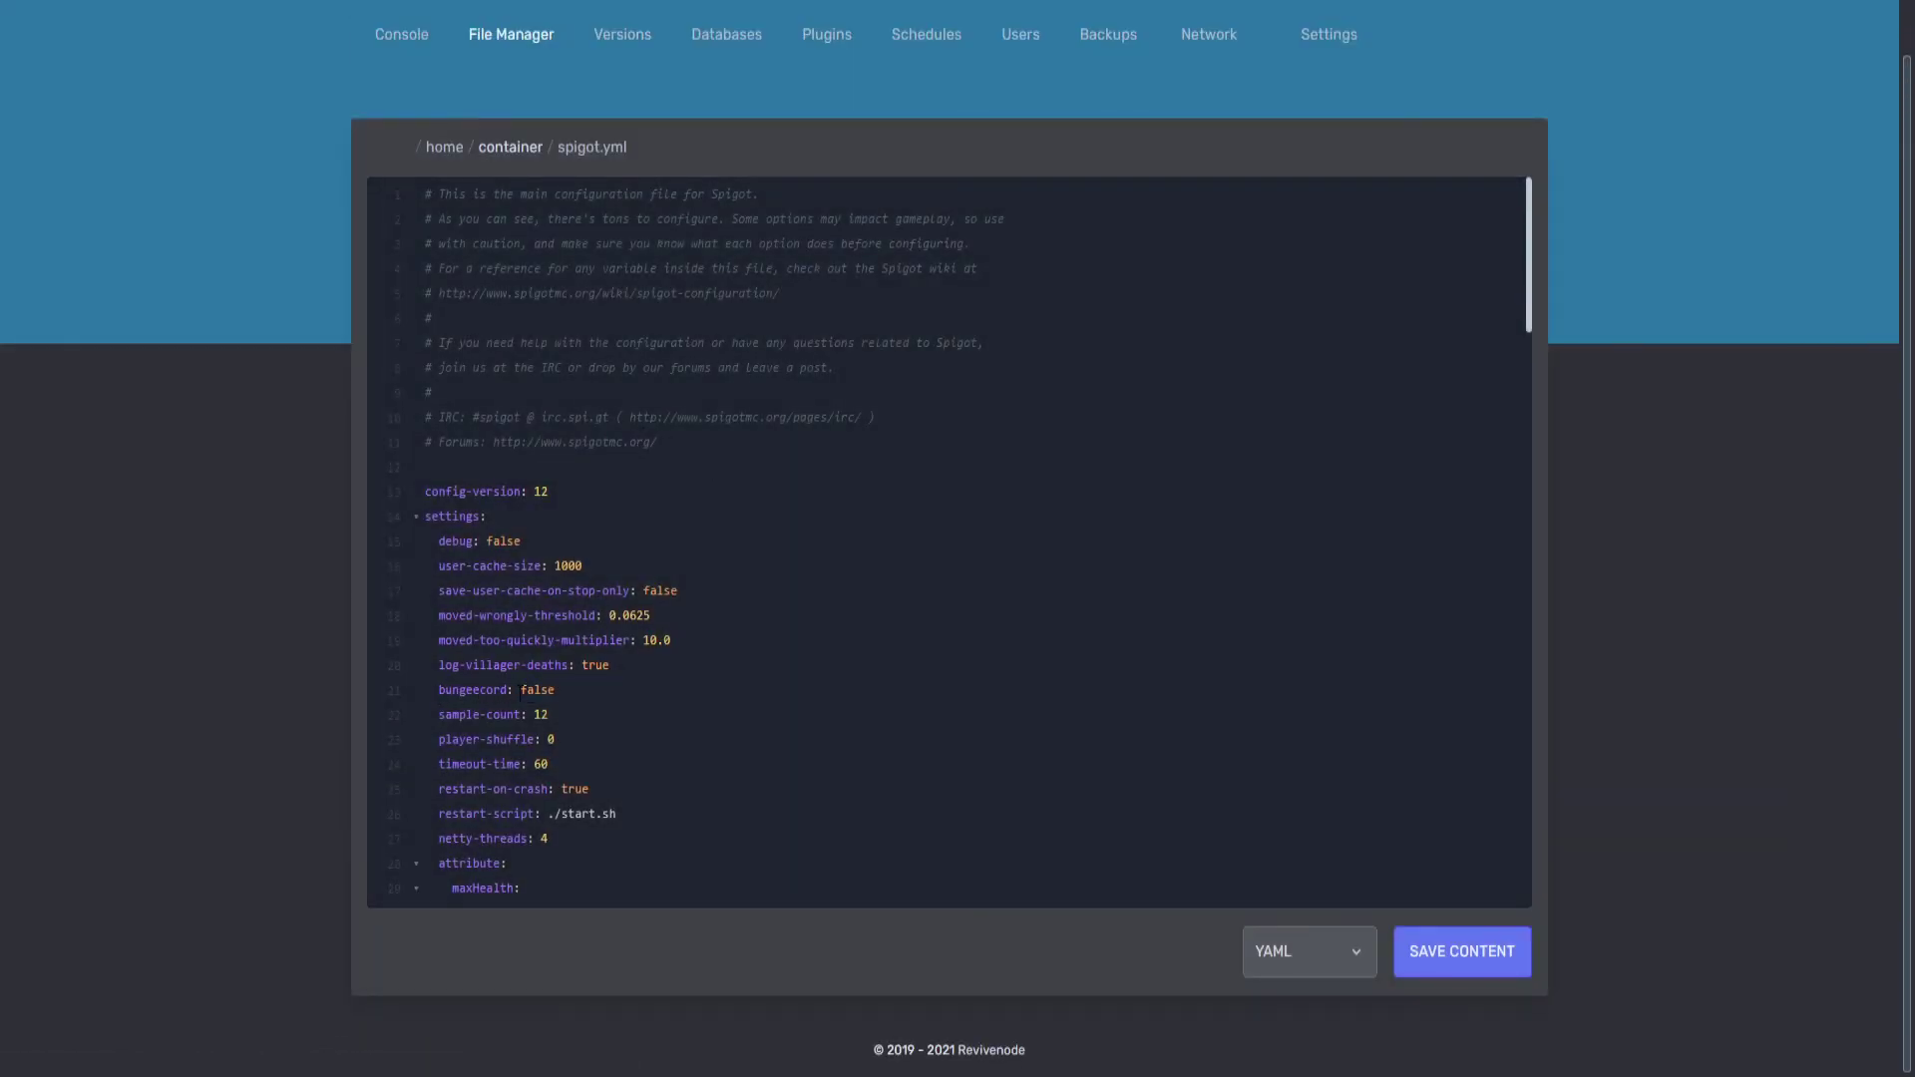
pyautogui.doubleClick(520, 690)
pyautogui.write('true')
pyautogui.hotkey('ctrl', 's')
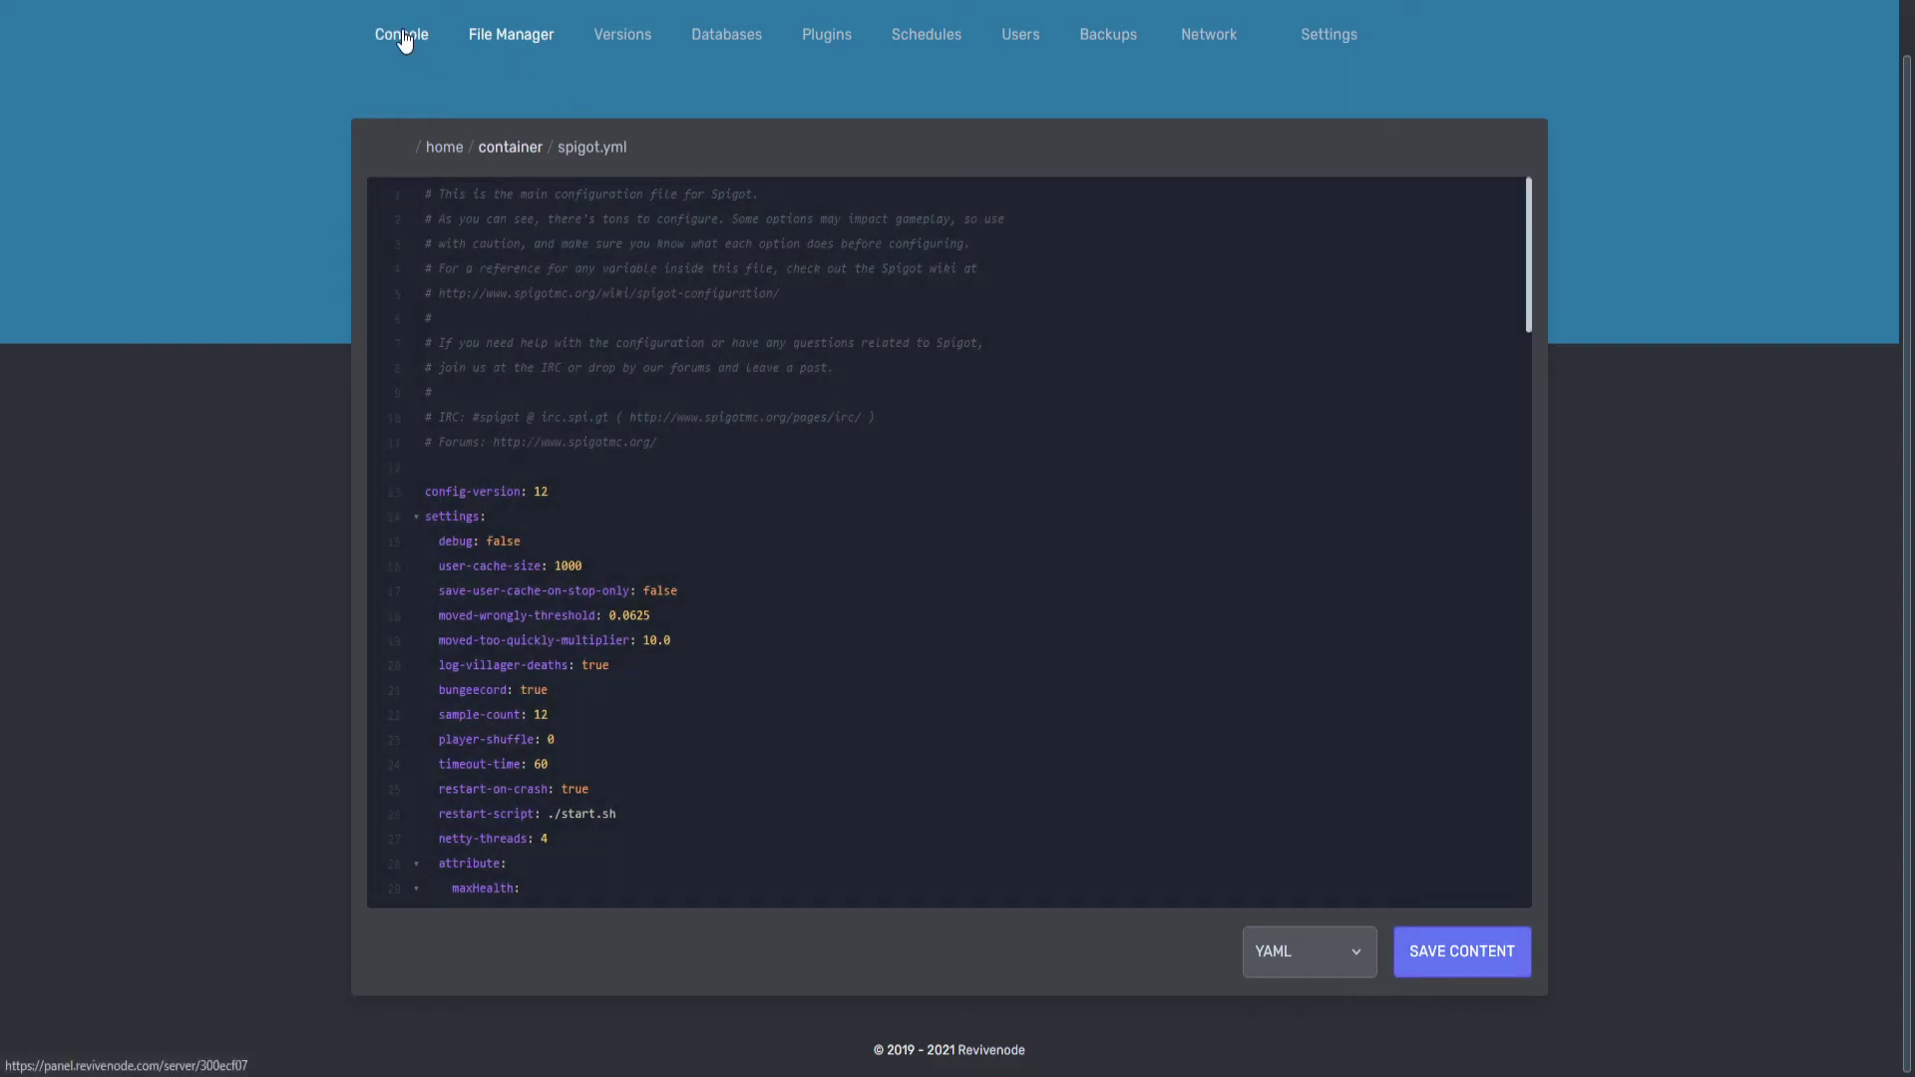
pyautogui.click(402, 36)
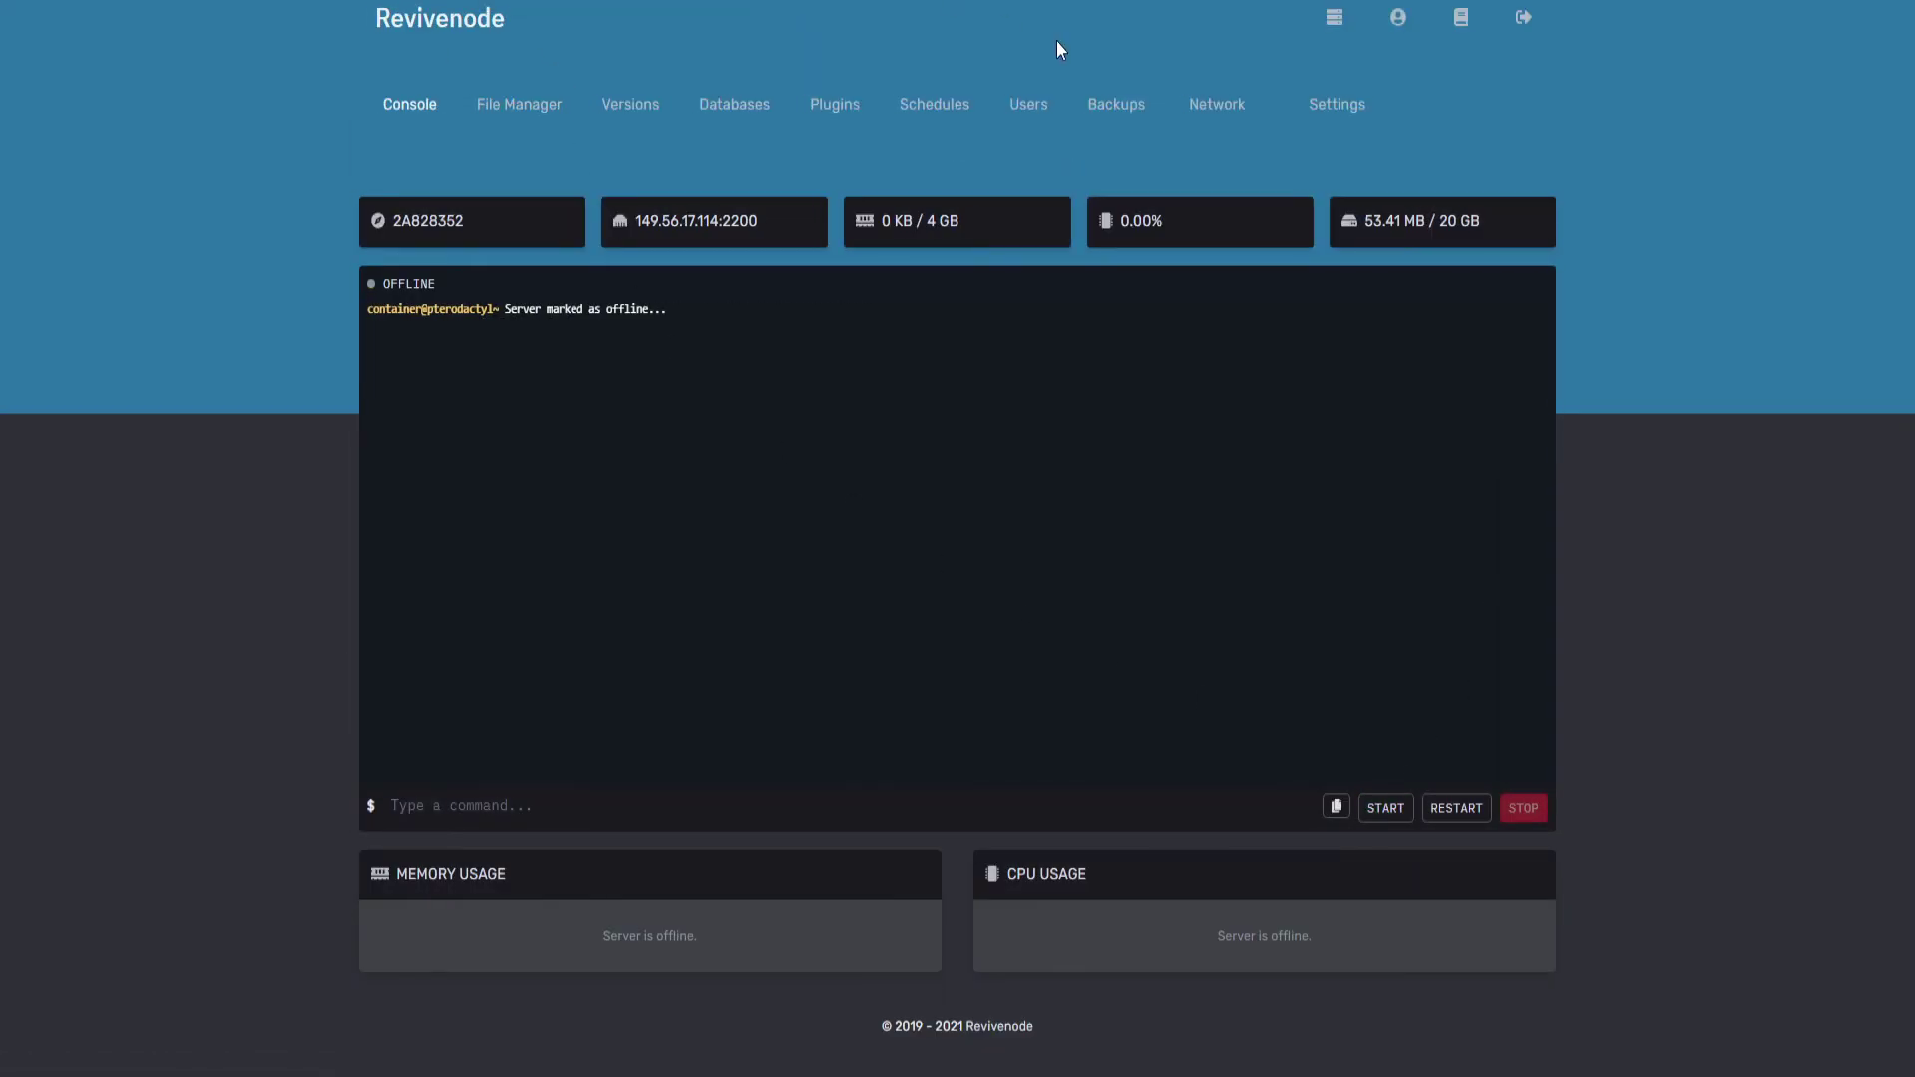
# - Set online-mode=false in the faction server's server.properties and save it
pyautogui.click(517, 111)
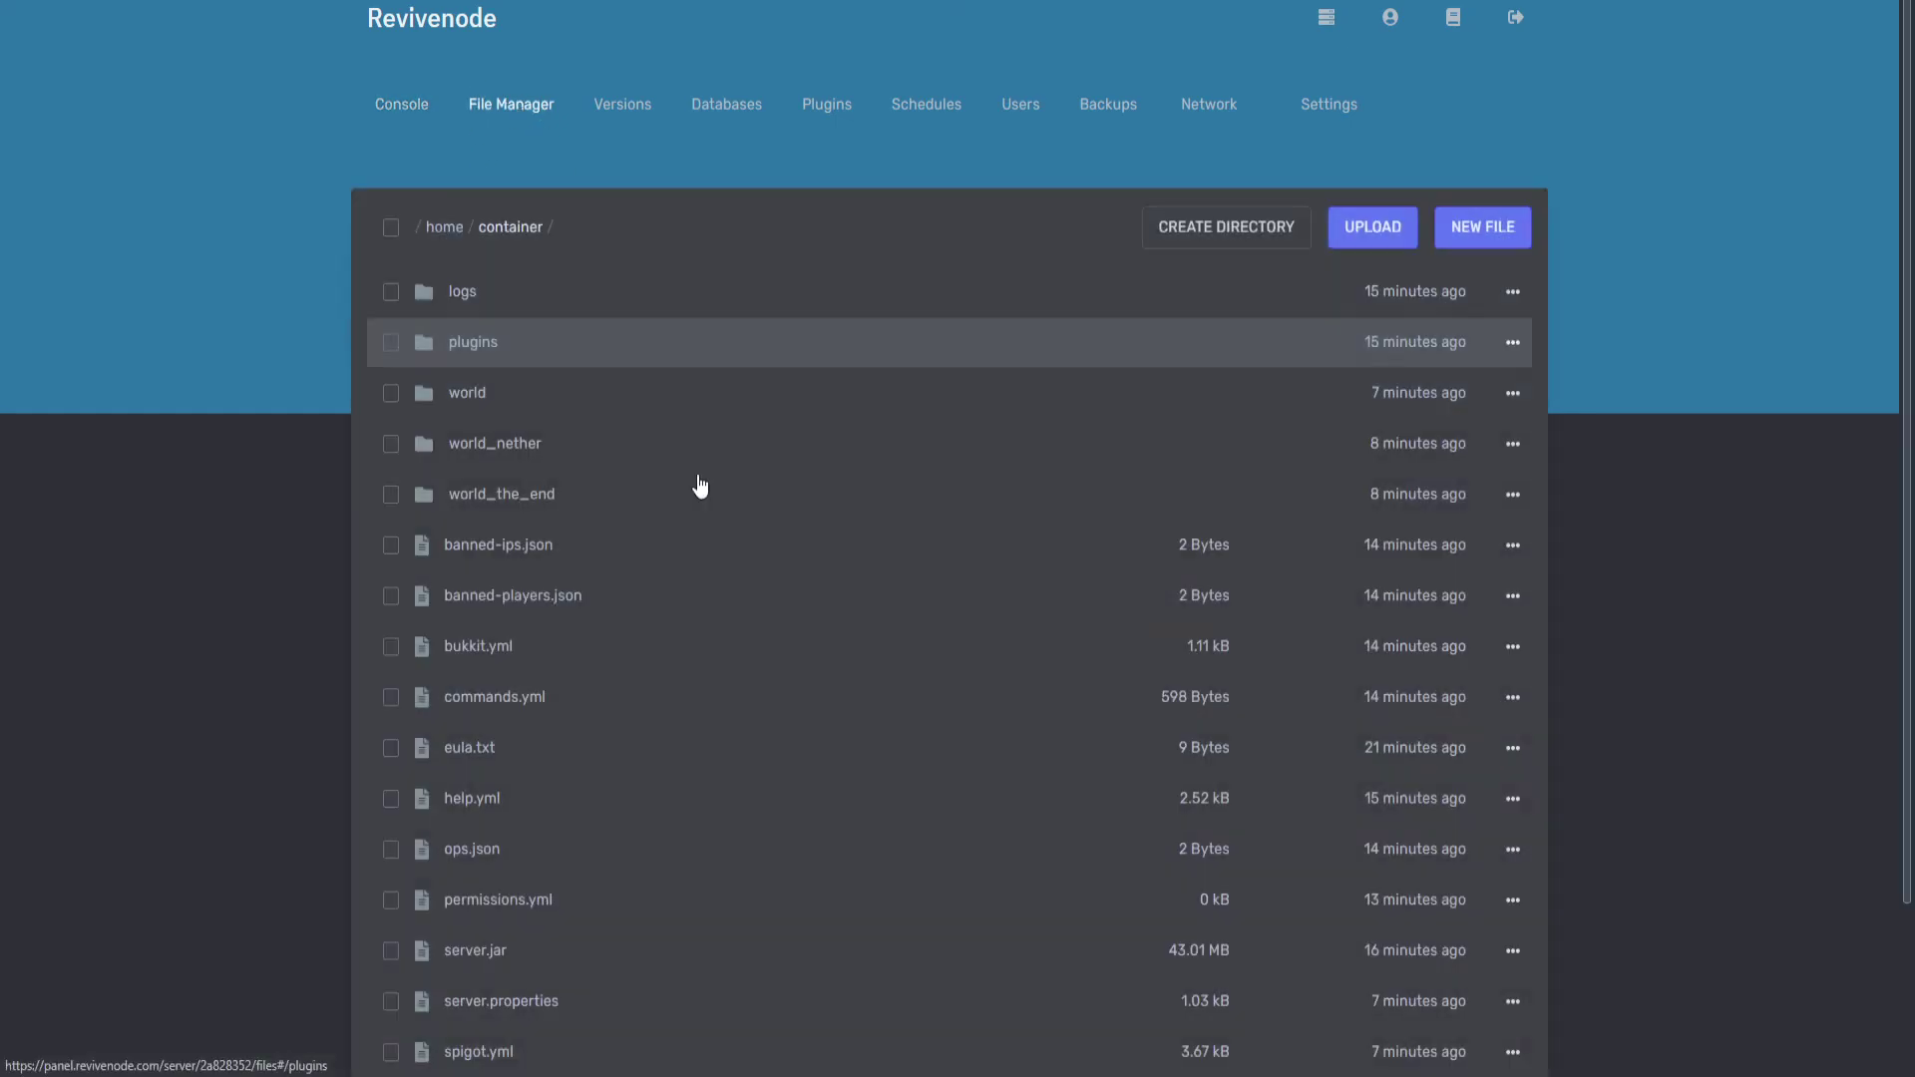
pyautogui.scroll(-2, 677, 625)
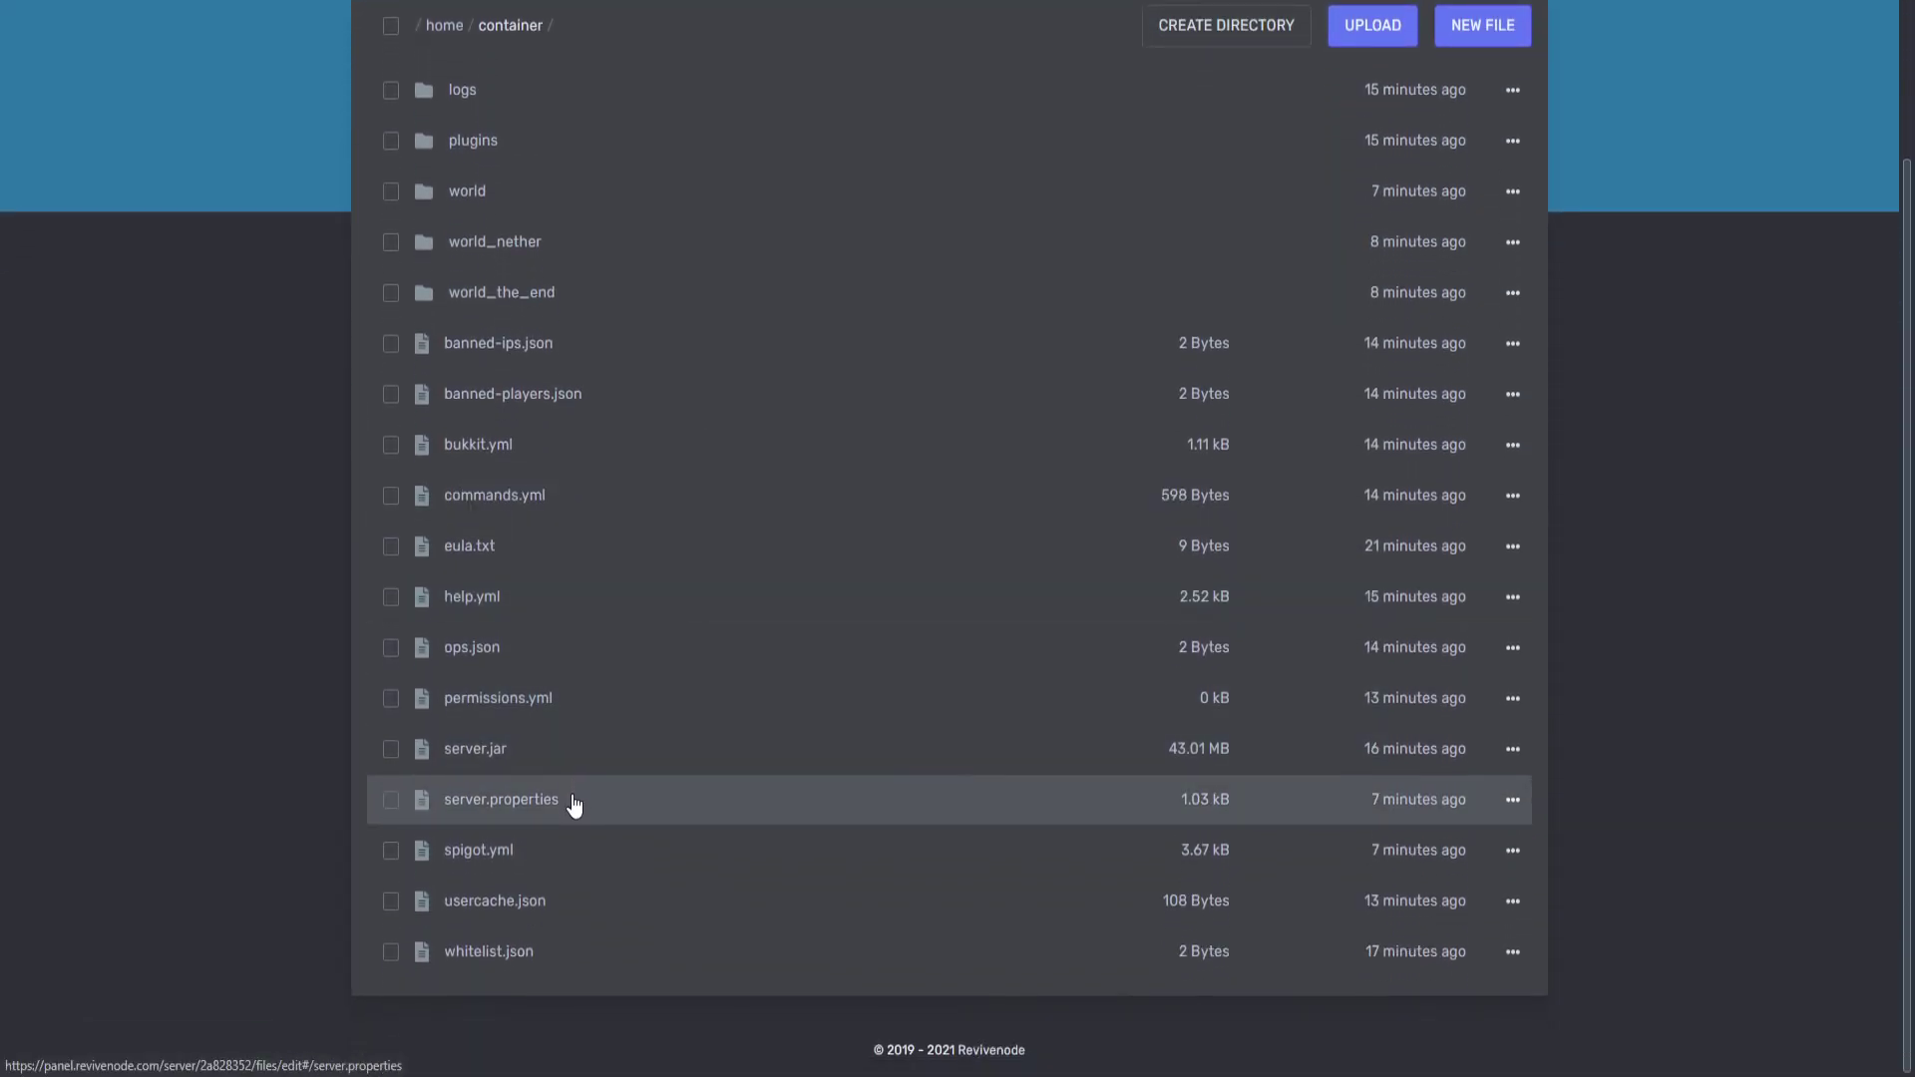
pyautogui.click(572, 803)
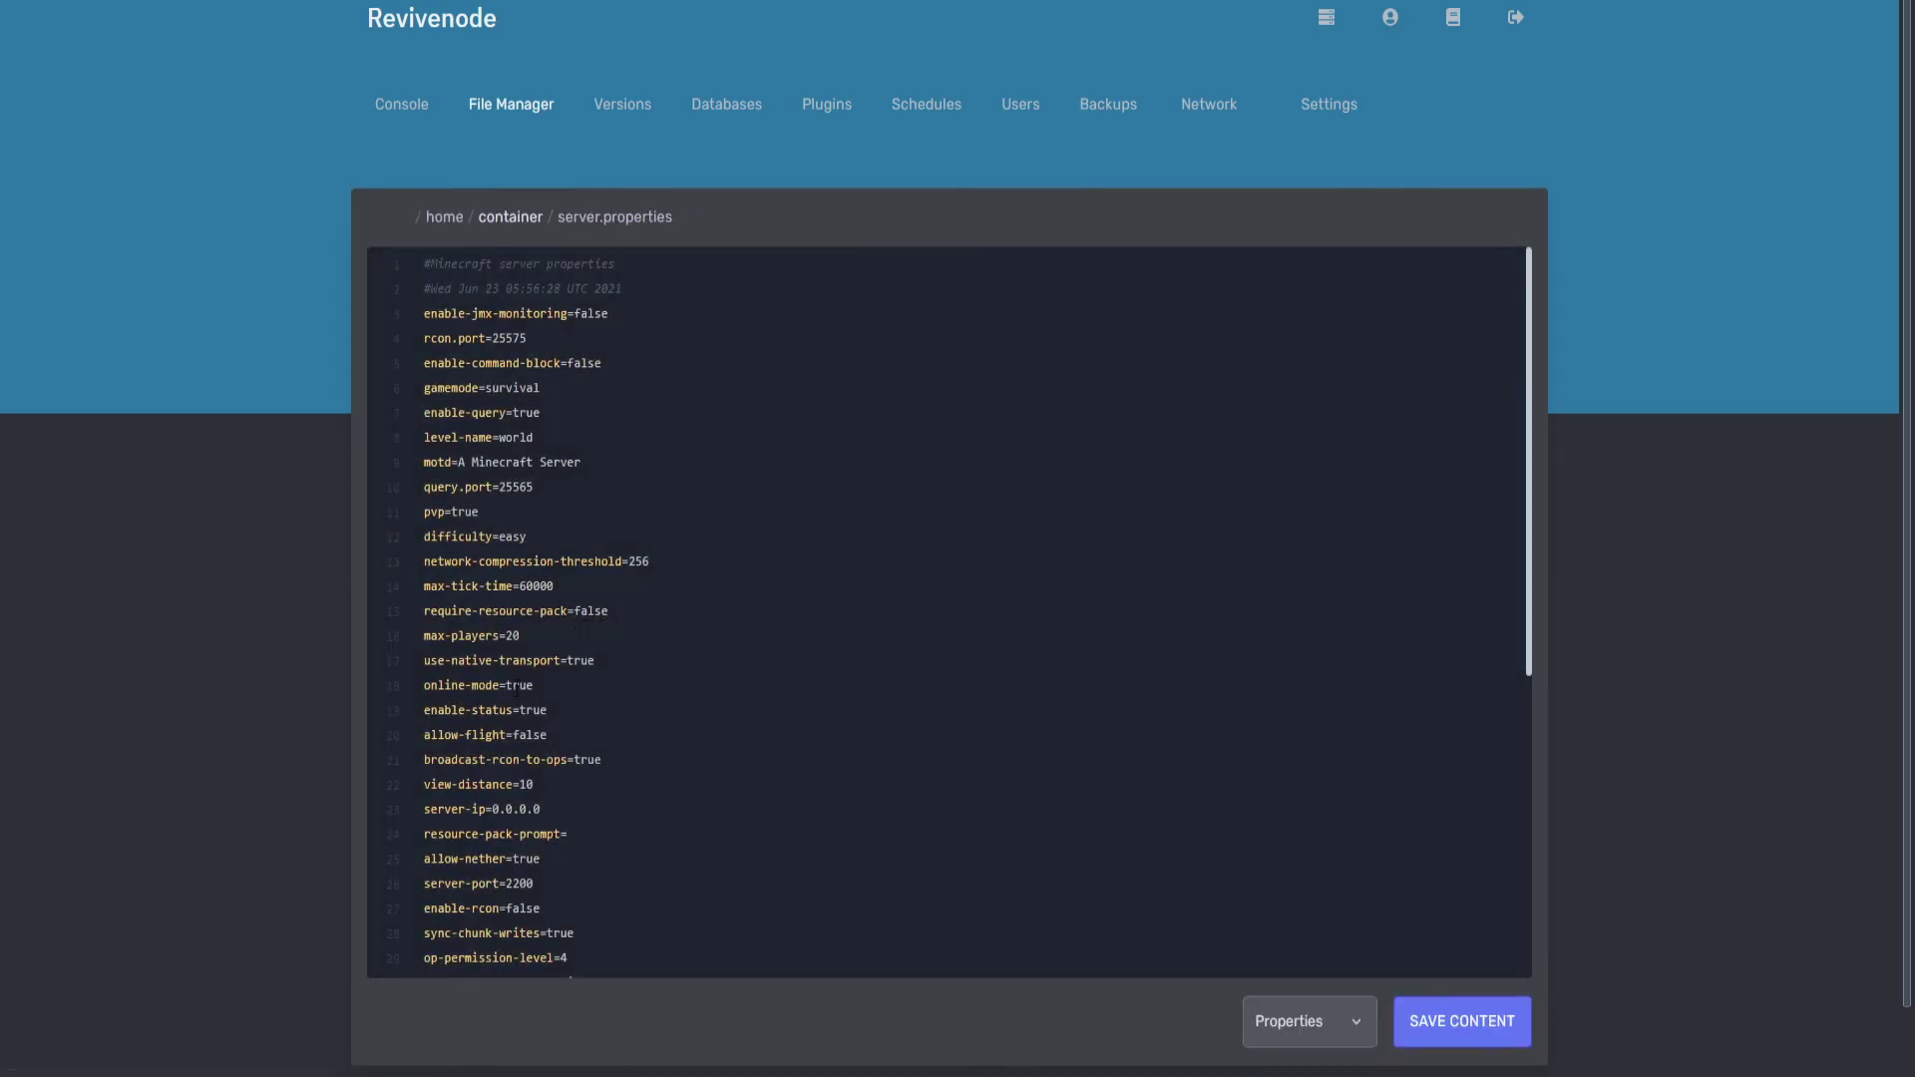
pyautogui.moveTo(507, 686); pyautogui.dragTo(557, 690)
pyautogui.write('false')
pyautogui.click(1462, 1021)
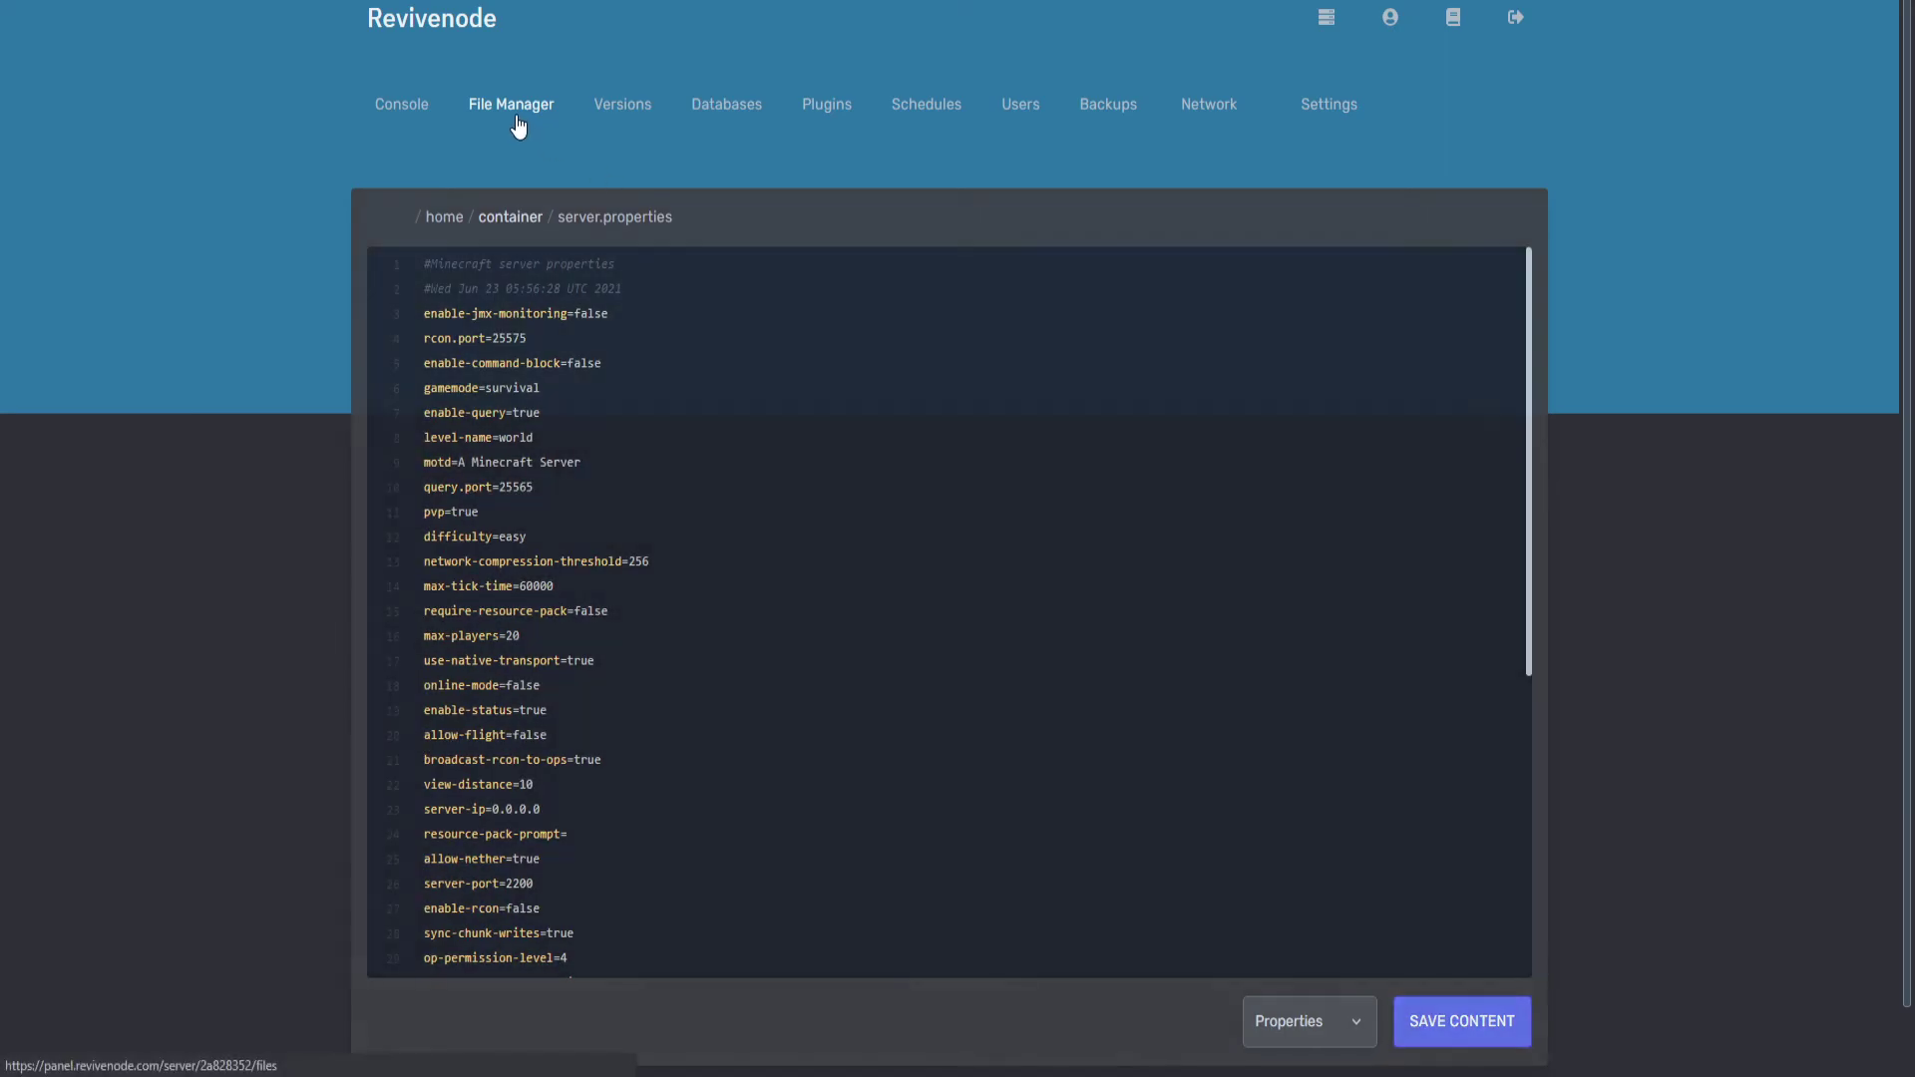
# - Change bungeecord to true in the faction server's spigot.yml
pyautogui.click(514, 108)
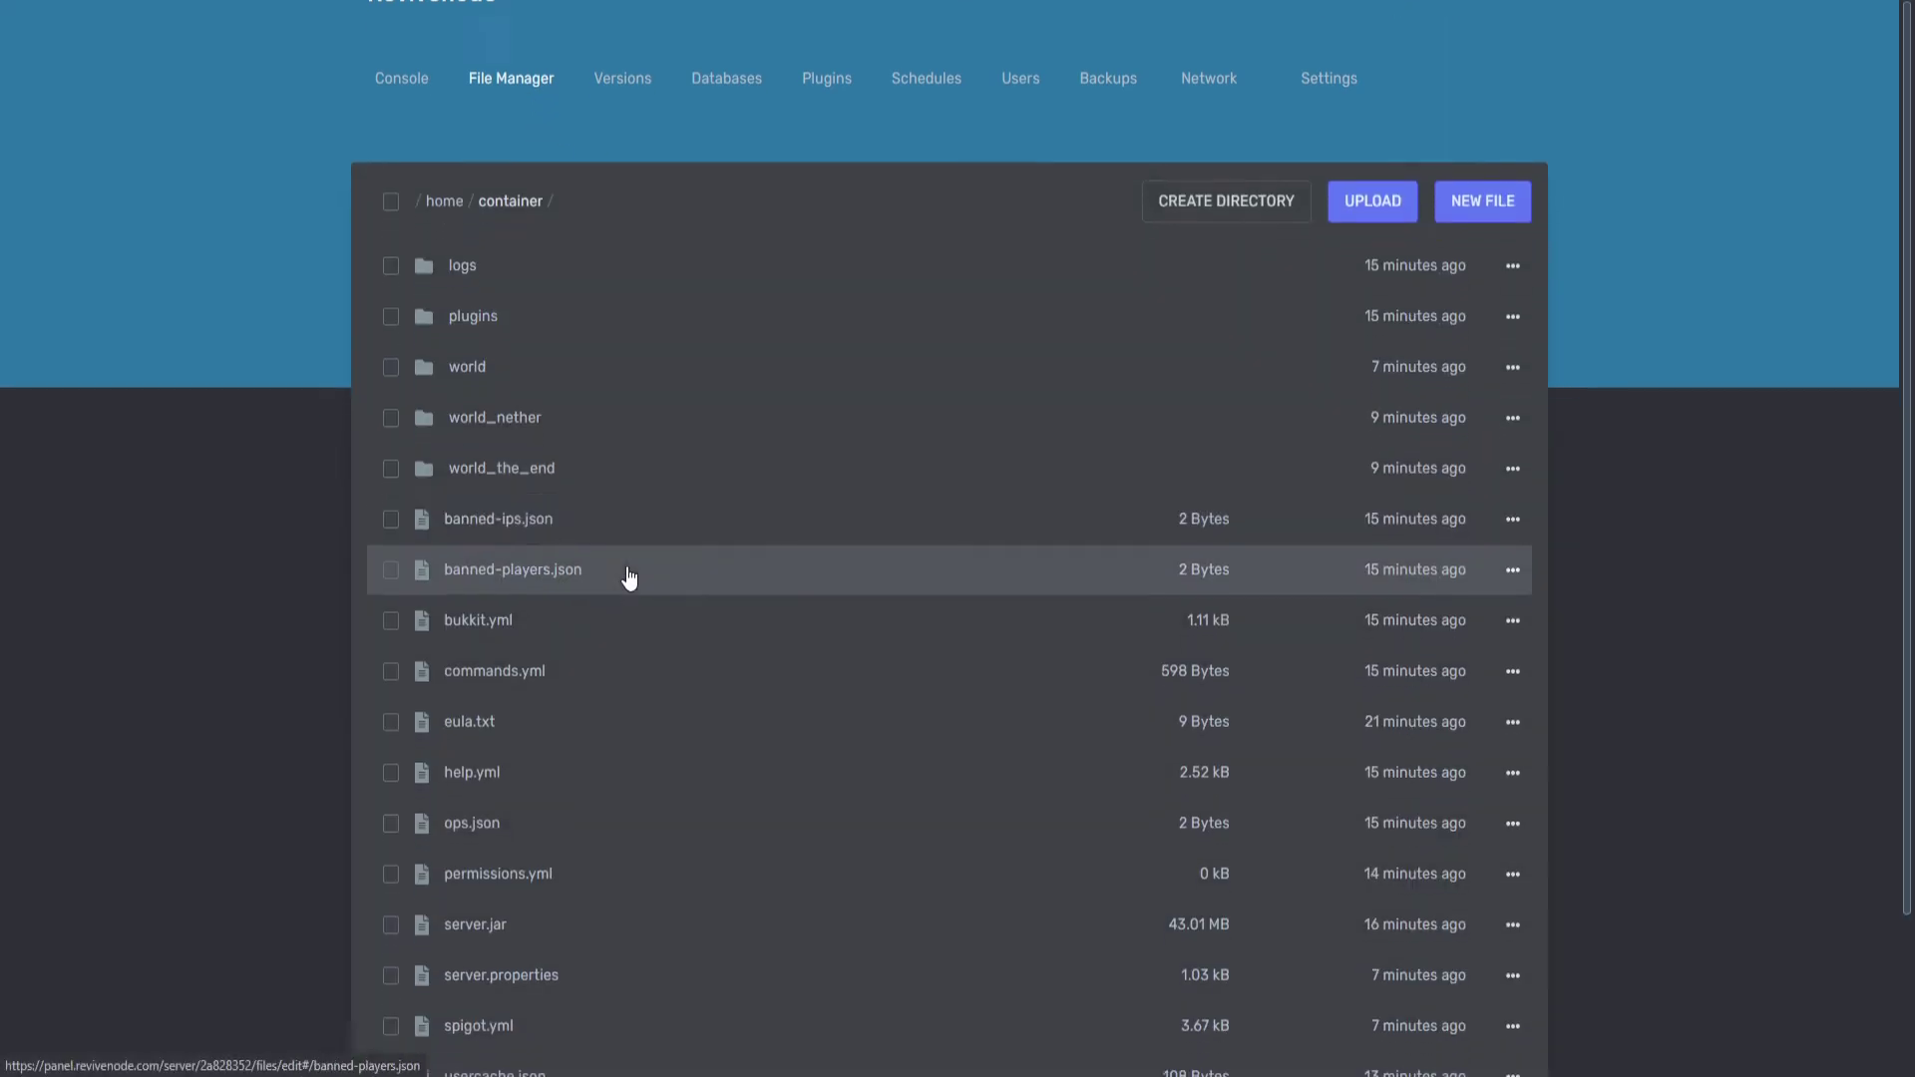
pyautogui.scroll(-2, 629, 579)
pyautogui.click(545, 862)
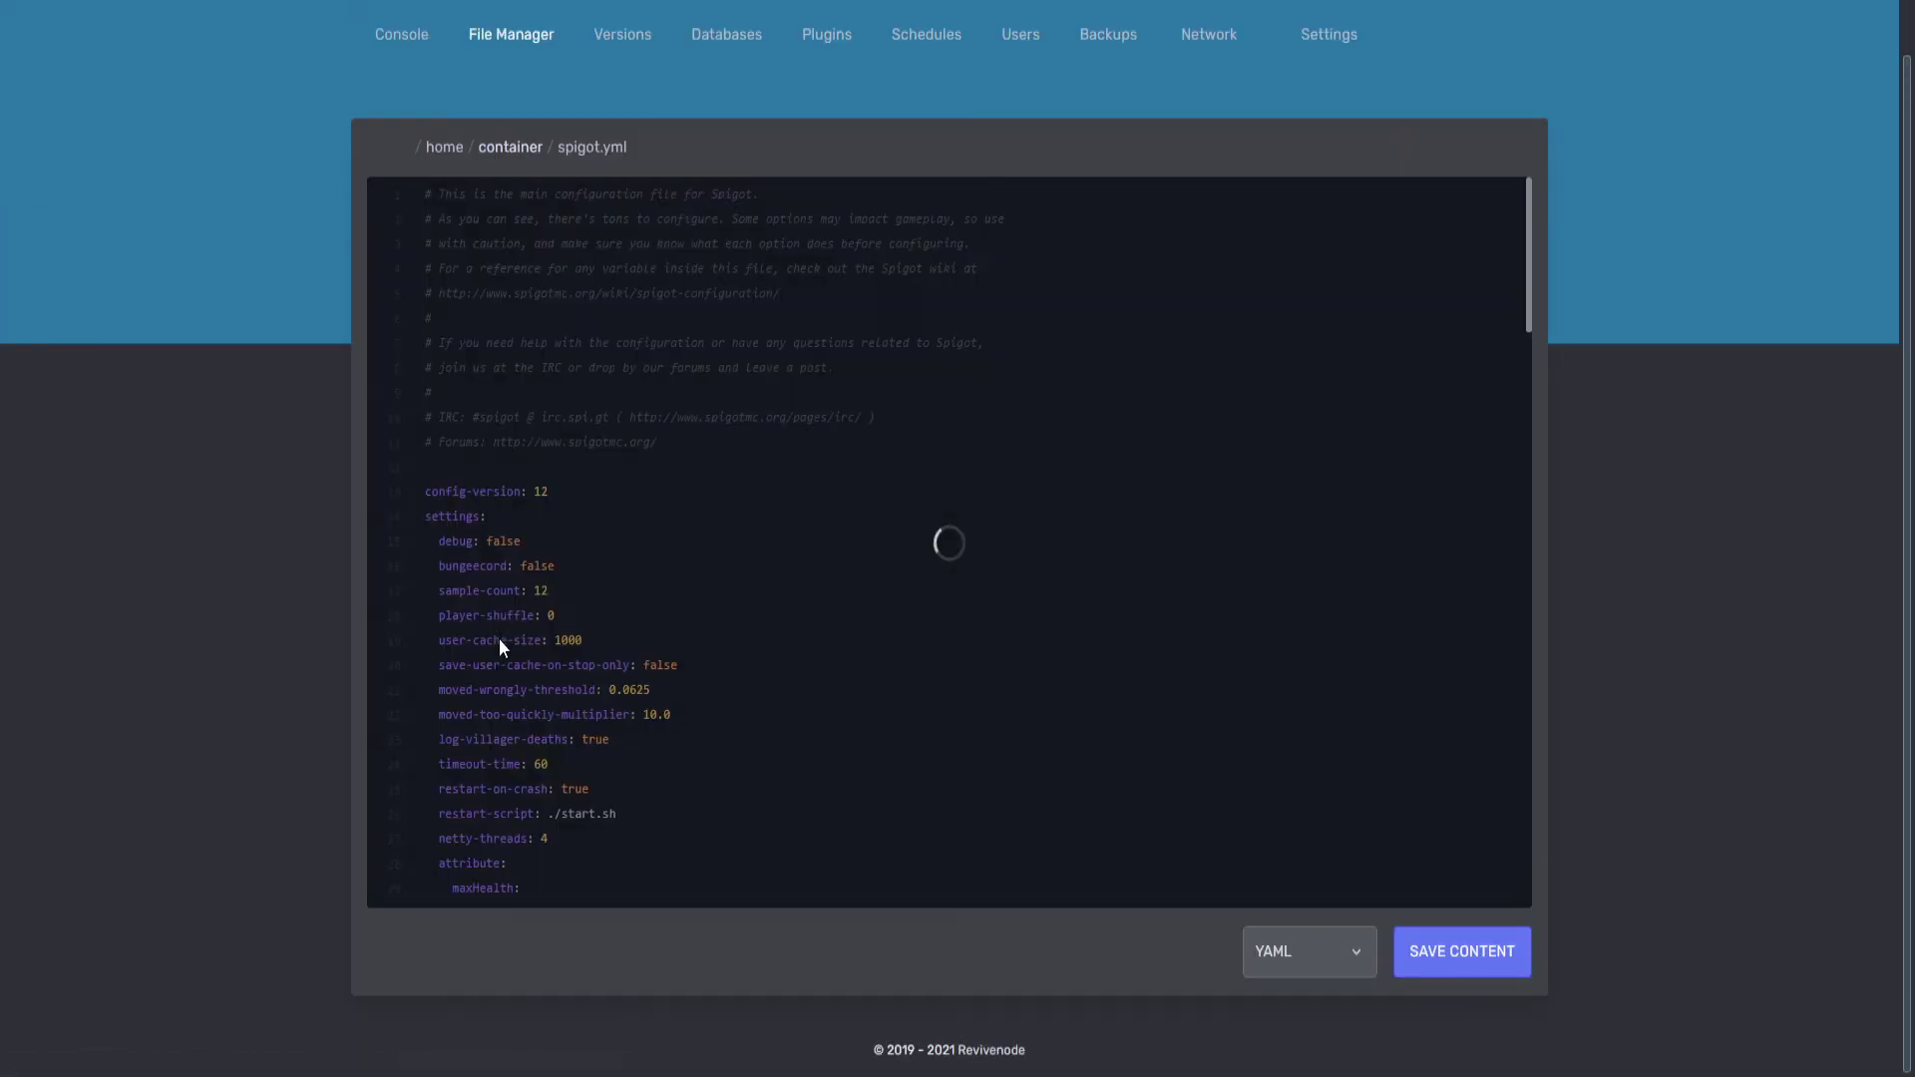
pyautogui.scroll(-2, 499, 646)
pyautogui.moveTo(521, 454); pyautogui.dragTo(584, 457)
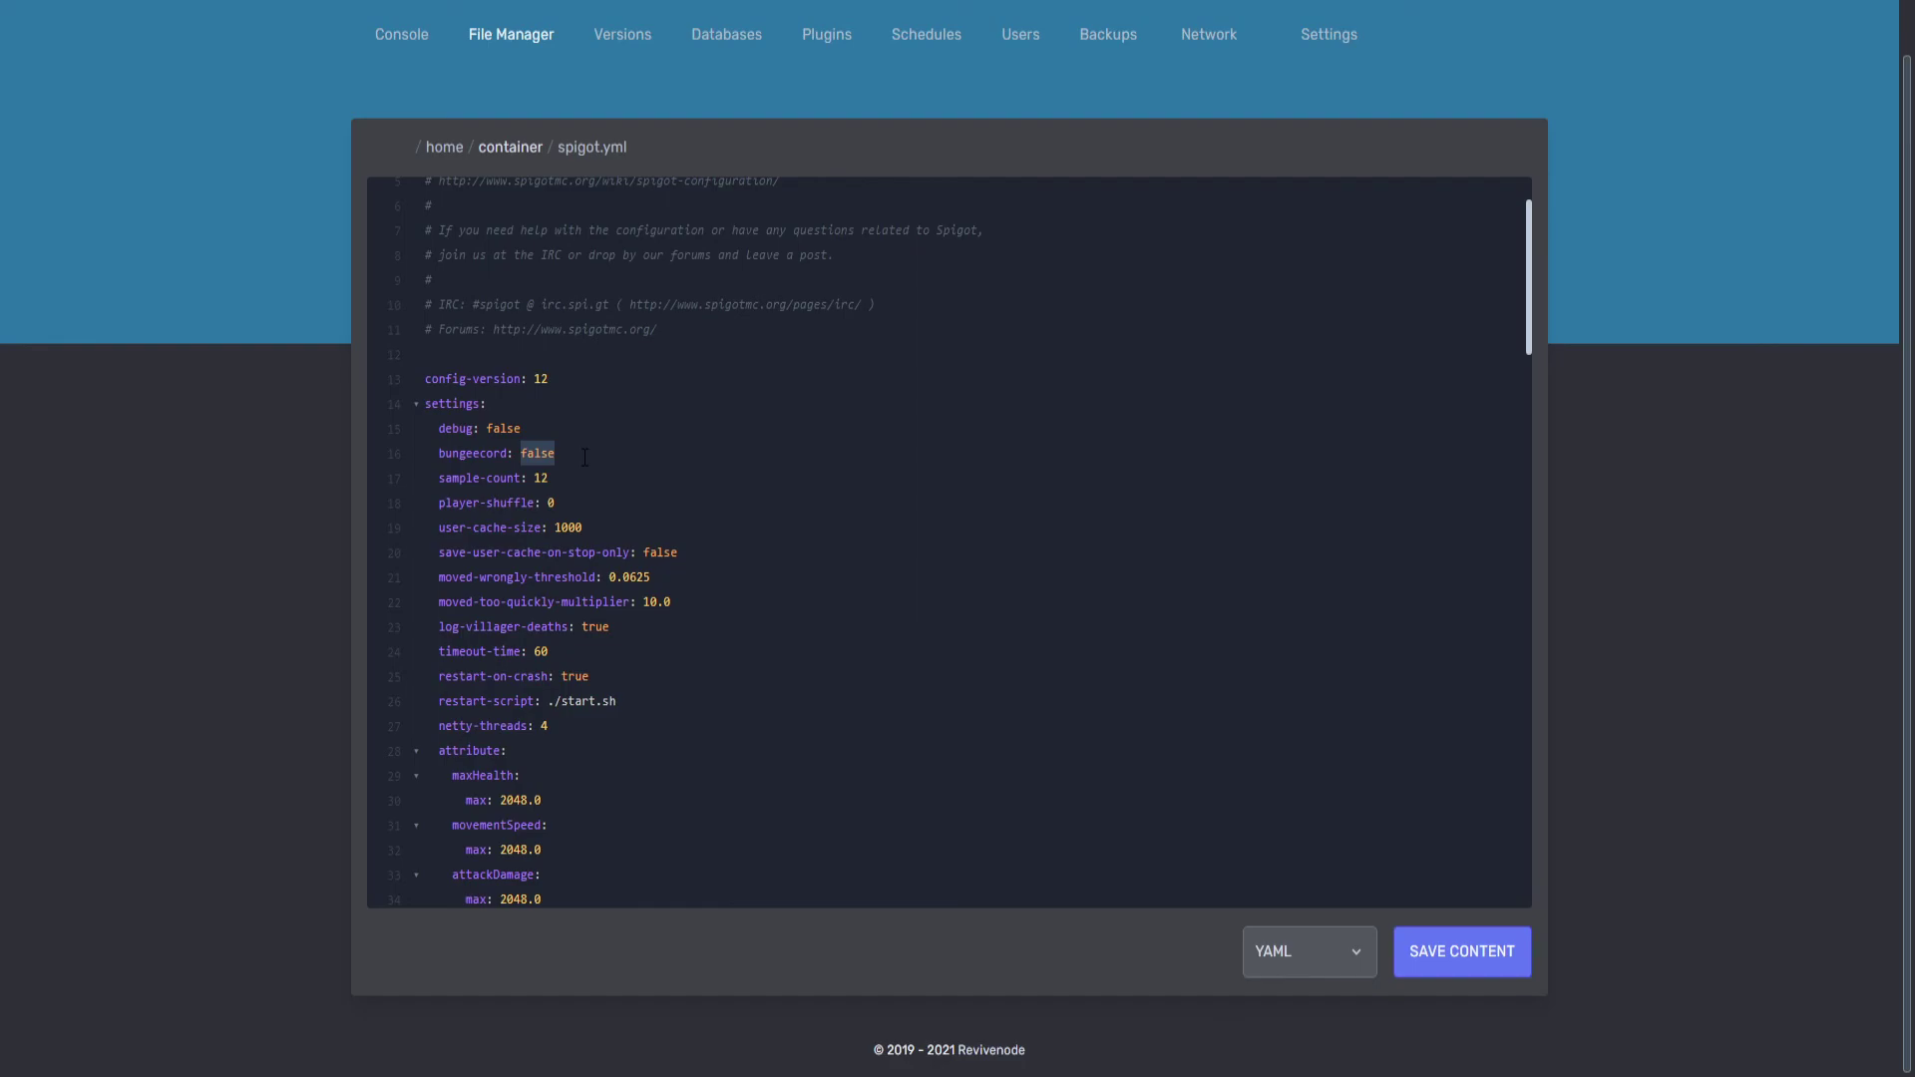
pyautogui.write('true')
pyautogui.click(406, 40)
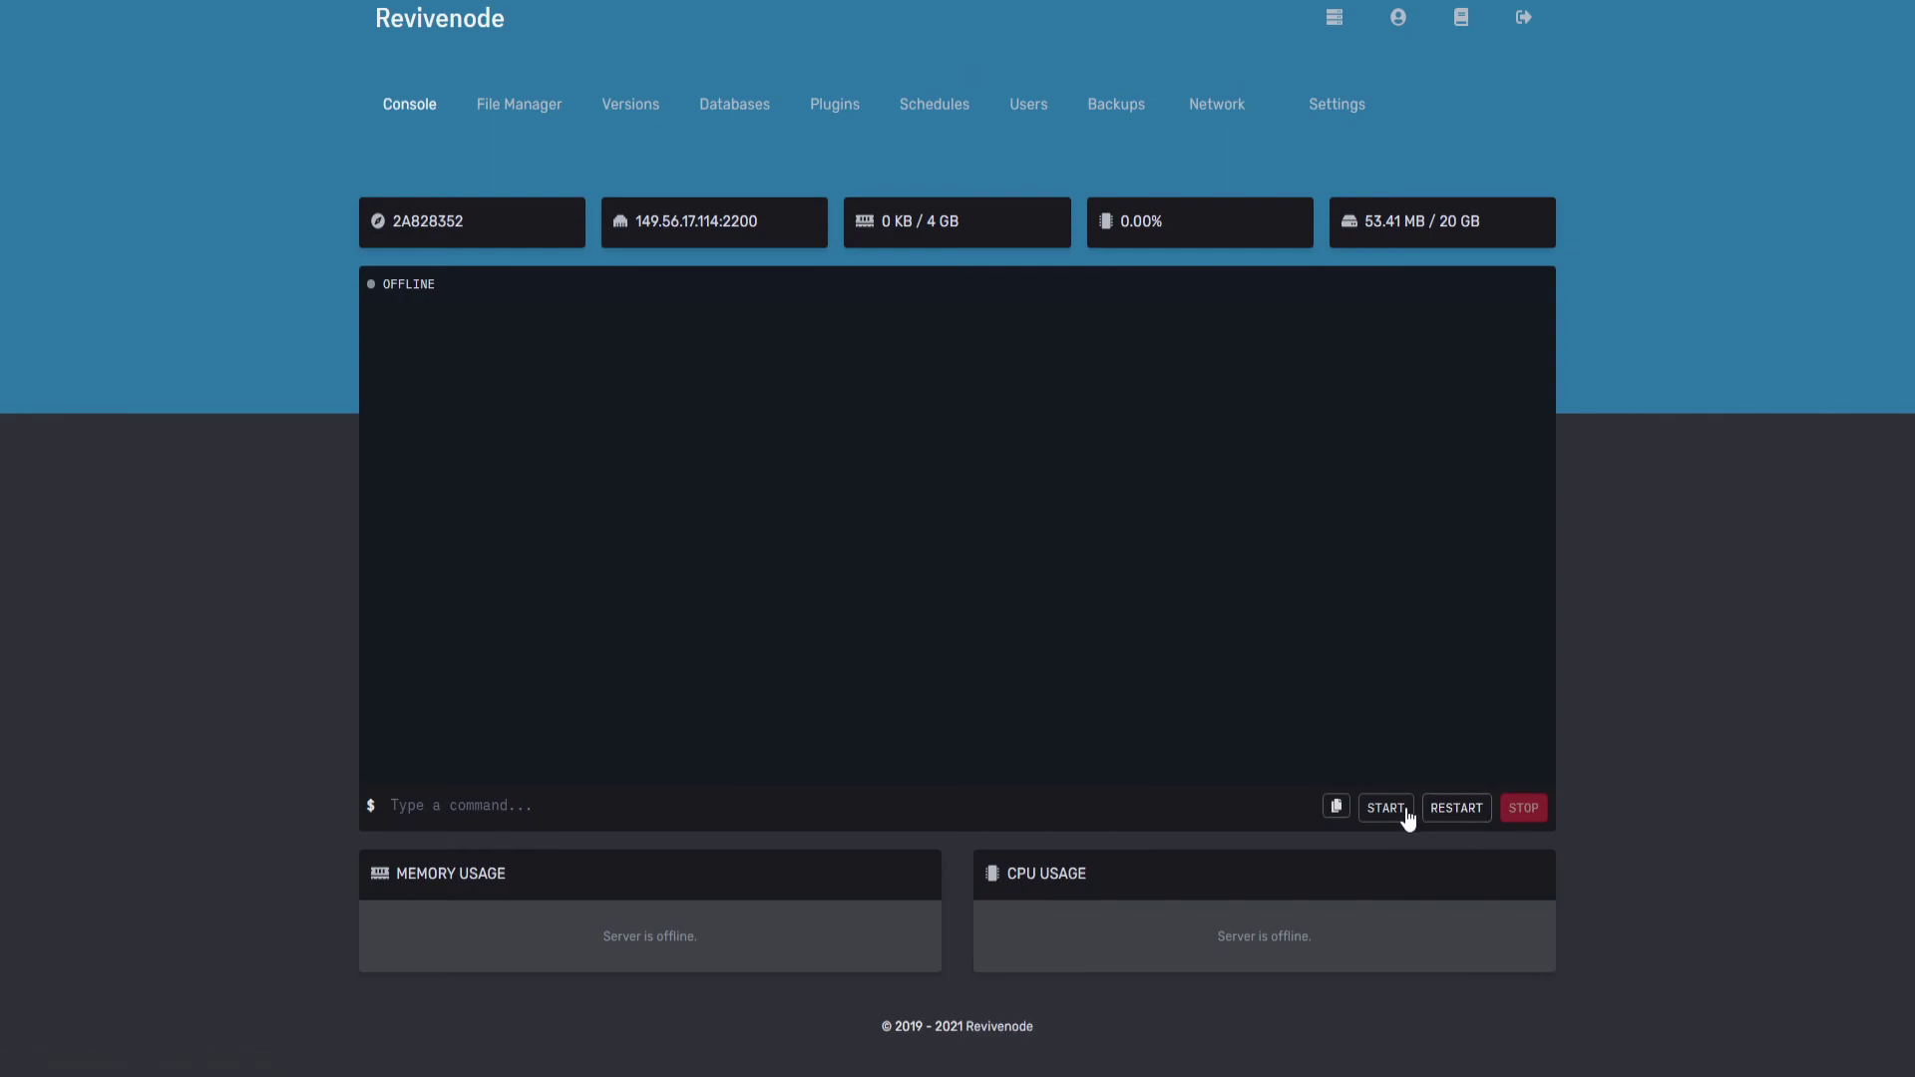